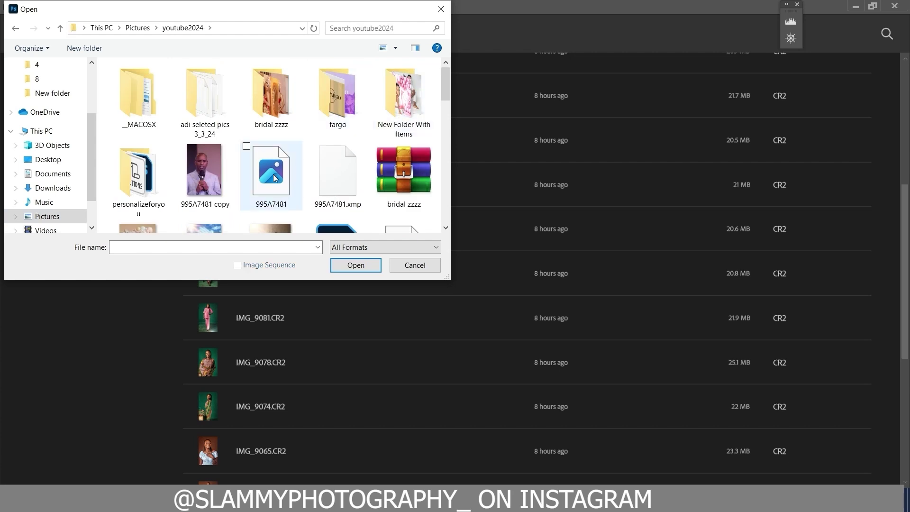
Open the raw photo SLAM0022 from the youtube2024 folder for editing in Camera Raw.
scroll(280, 172, "down", 6)
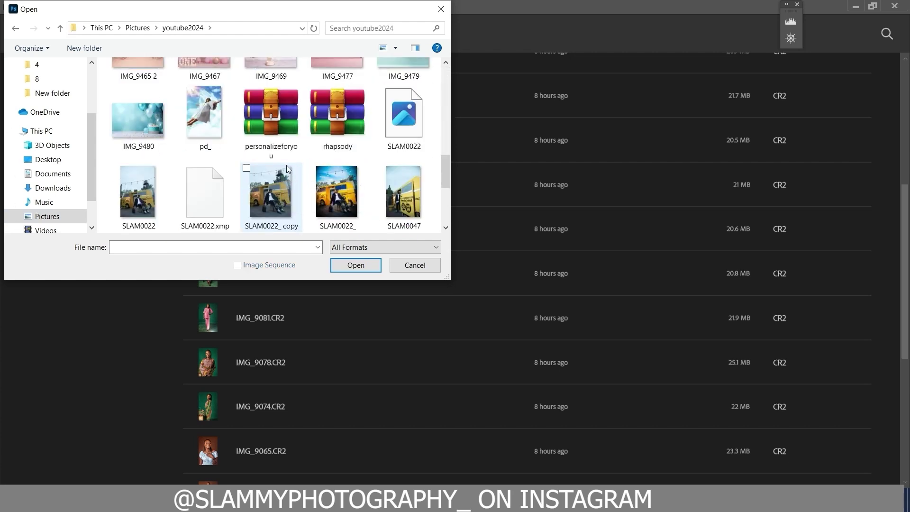
left_click(406, 130)
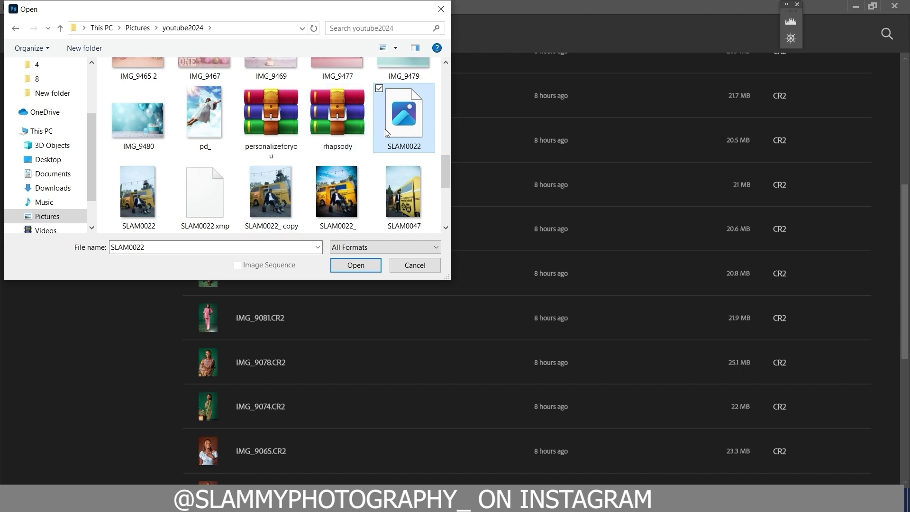
left_click(356, 269)
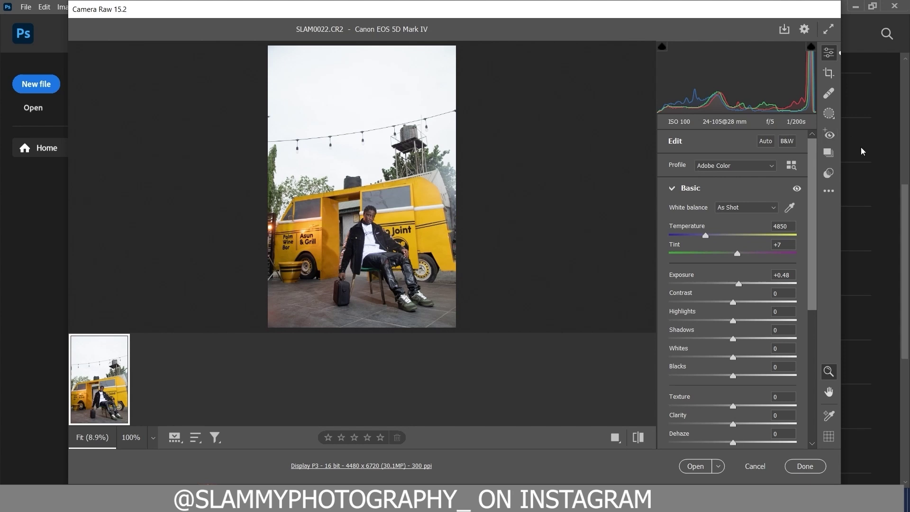
Browse the Adobe Raw profile thumbnails in the profile browser and return to the edit settings.
left_click(791, 165)
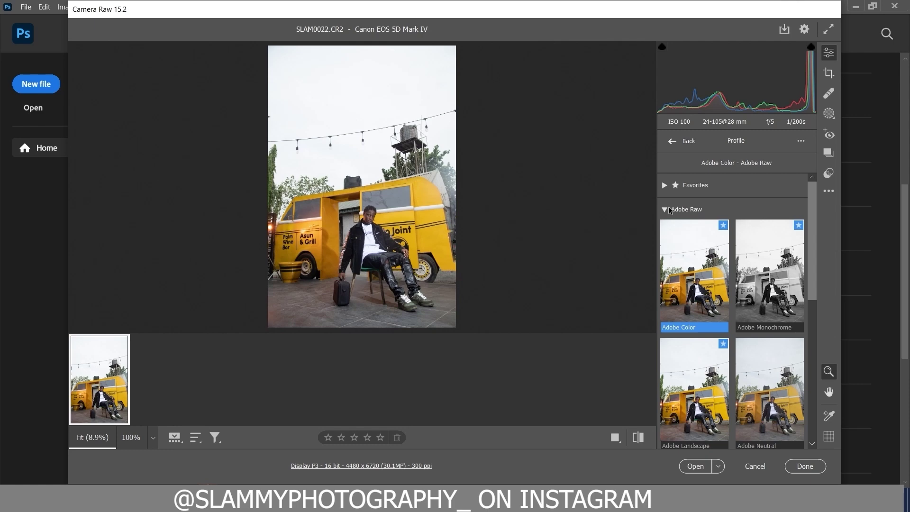
scroll(687, 348, "down", 2)
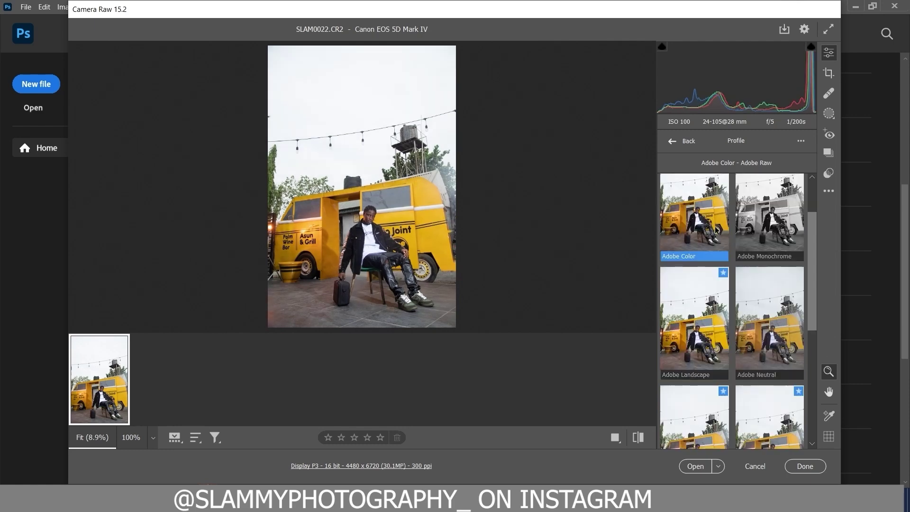
scroll(717, 231, "up", 2)
left_click(672, 141)
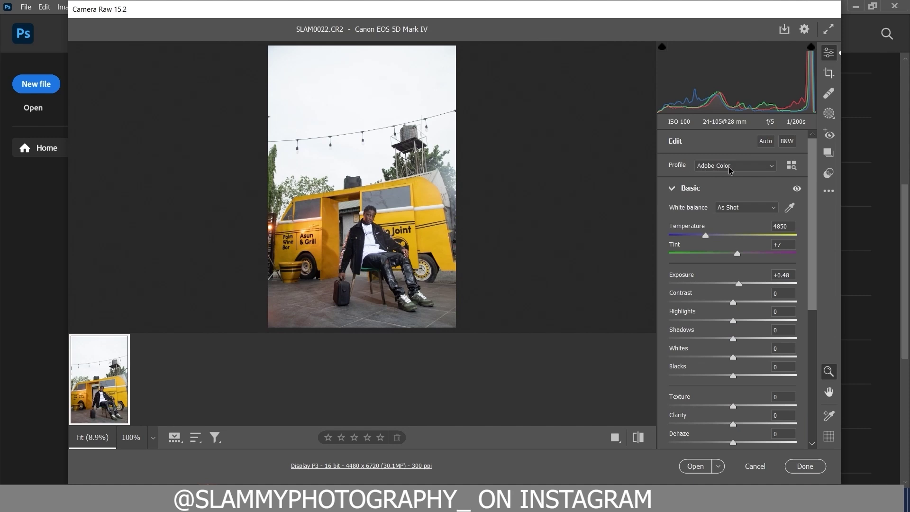
left_click(791, 167)
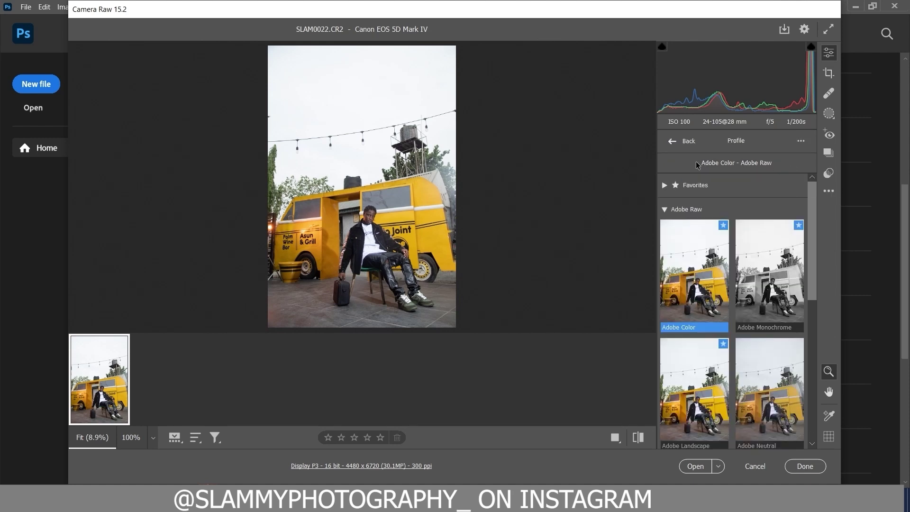
left_click(672, 141)
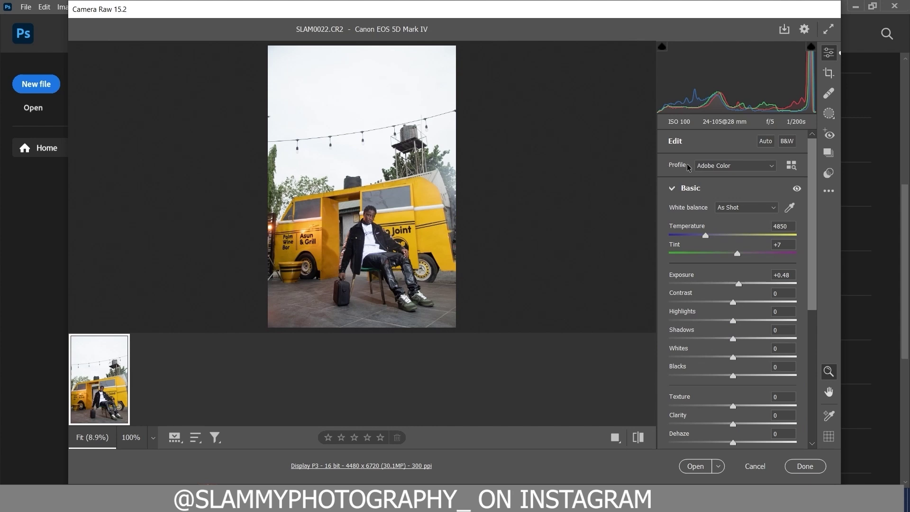
Reopen the profile browser and try the Adobe Neutral profile on the photo.
left_click(792, 165)
left_click(697, 339)
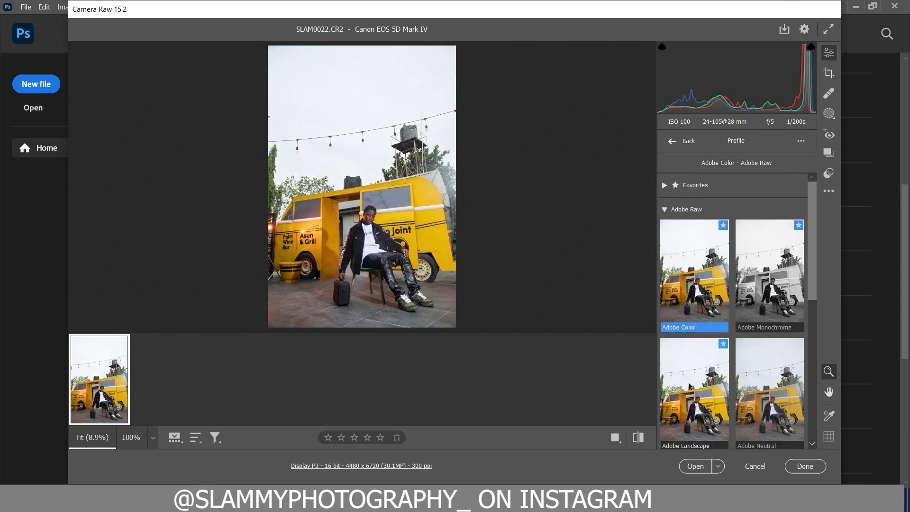
scroll(749, 385, "down", 1)
left_click(764, 320)
left_click(688, 224)
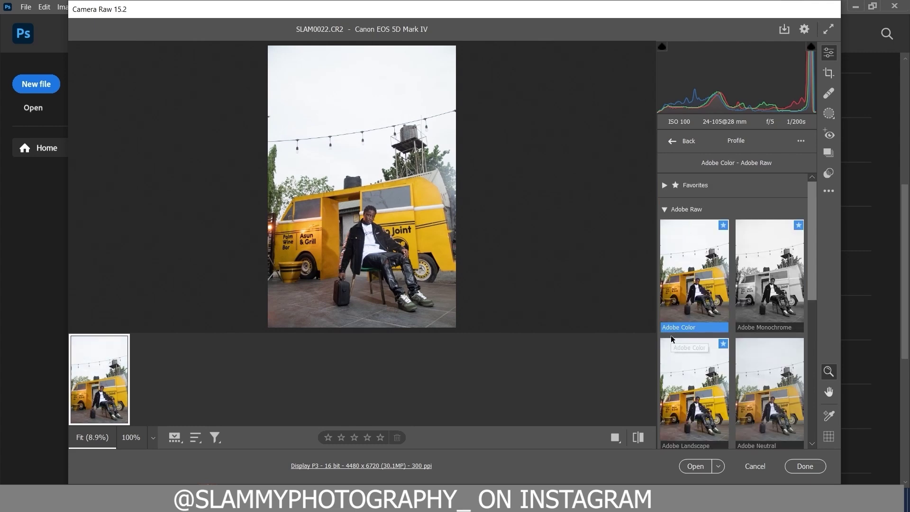
scroll(688, 378, "down", 2)
left_click(692, 338)
left_click(764, 342)
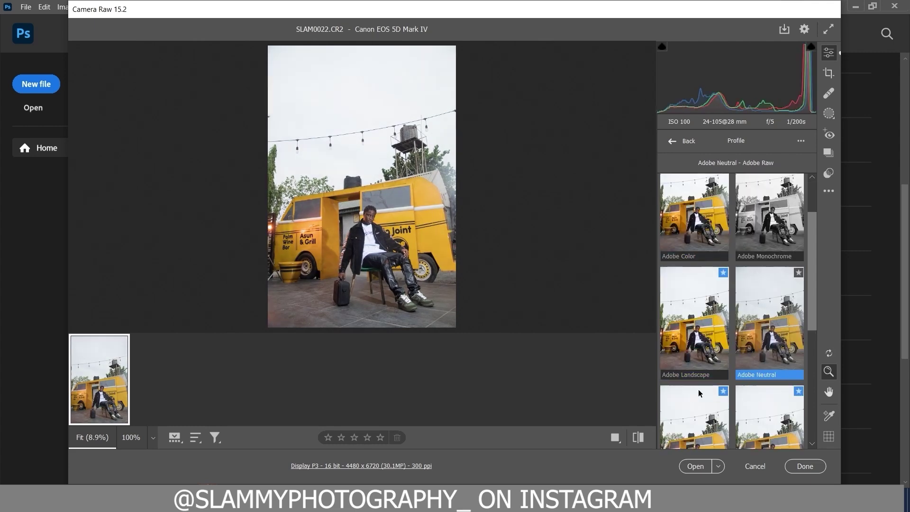
Try the Adobe Standard and Adobe Vivid profiles on the photo.
left_click(696, 393)
scroll(691, 399, "down", 2)
left_click(757, 322)
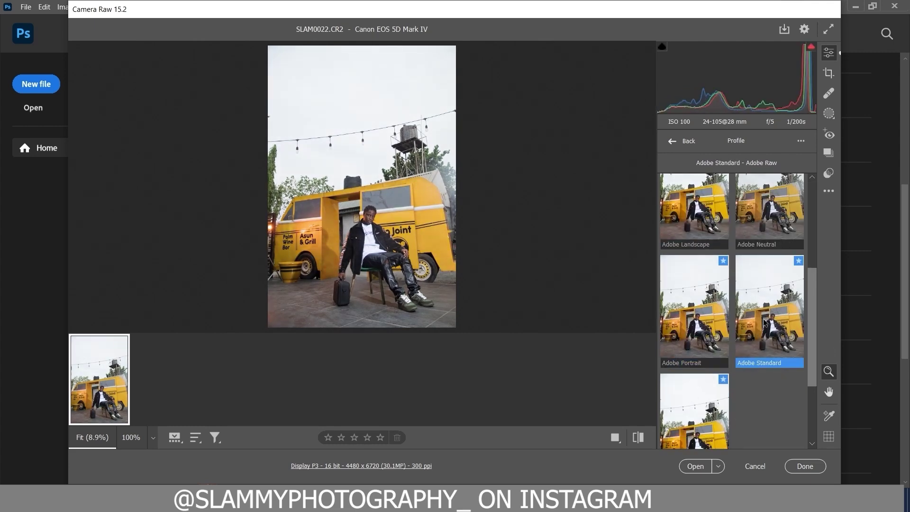
scroll(761, 321, "down", 2)
left_click(692, 379)
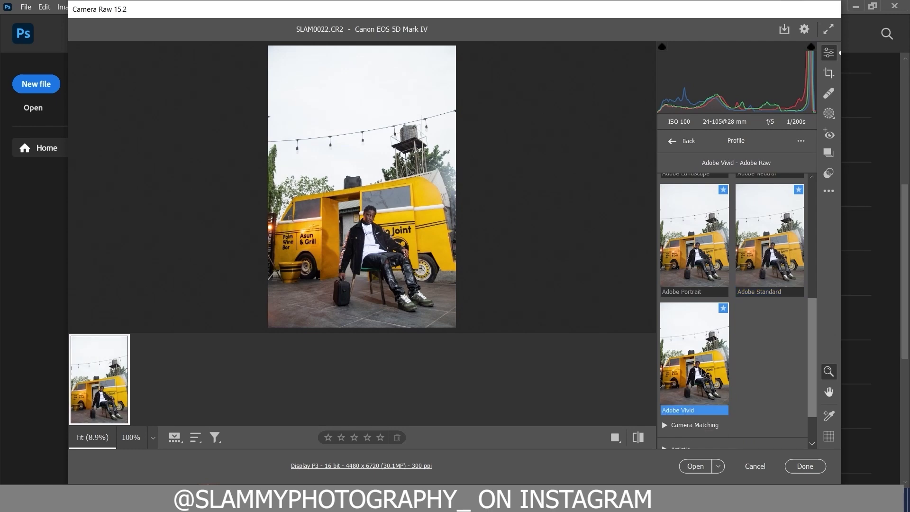
Collapse the Adobe Raw profile group and expand the Camera Matching group to browse its profiles.
scroll(707, 366, "up", 4)
scroll(707, 368, "up", 3)
left_click(668, 214)
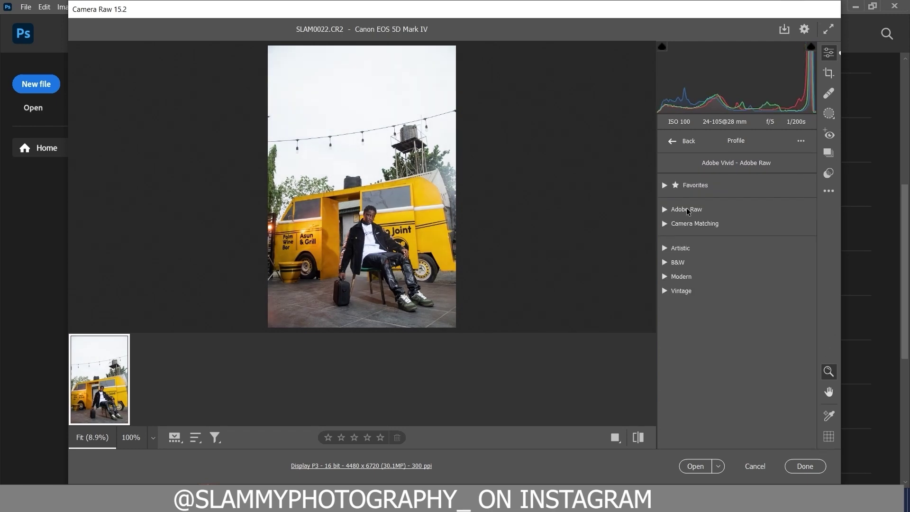
left_click(664, 224)
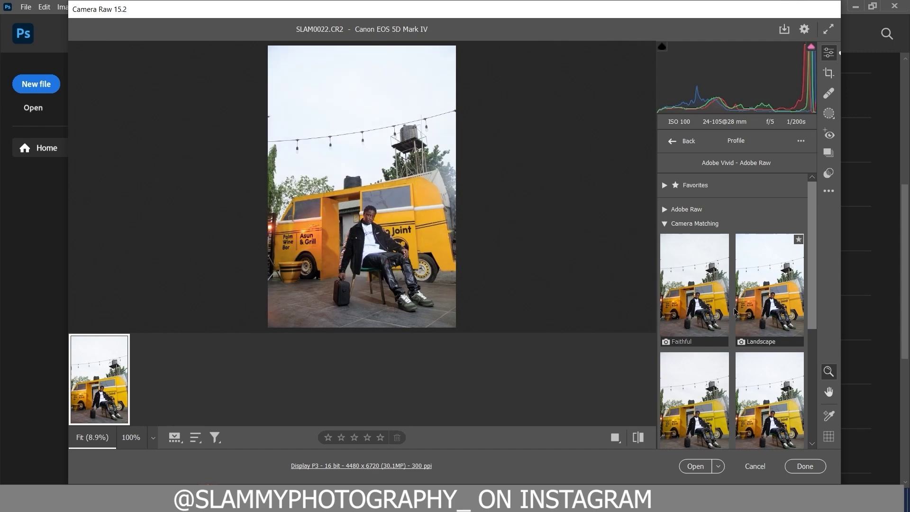
scroll(716, 341, "down", 2)
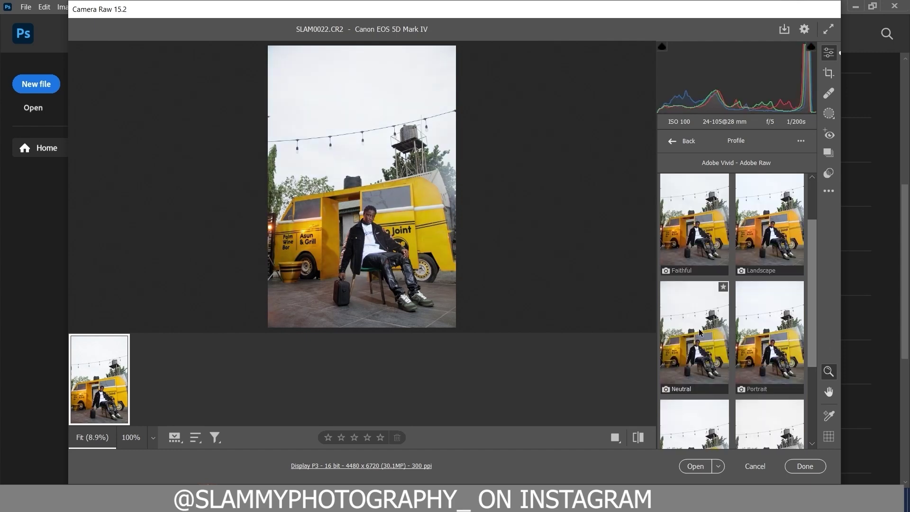
scroll(670, 226, "up", 2)
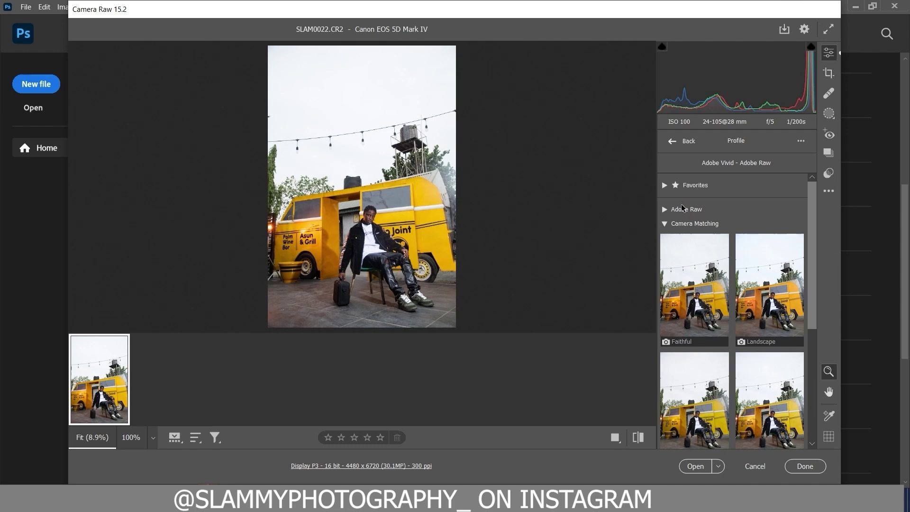
Try the Camera Matching profiles Faithful, Landscape and Standard on the photo.
left_click(688, 254)
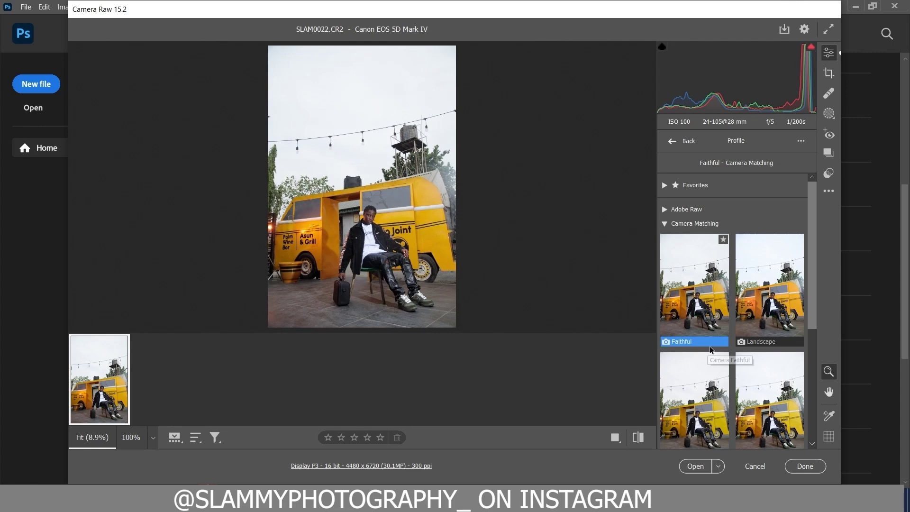
scroll(711, 351, "down", 3)
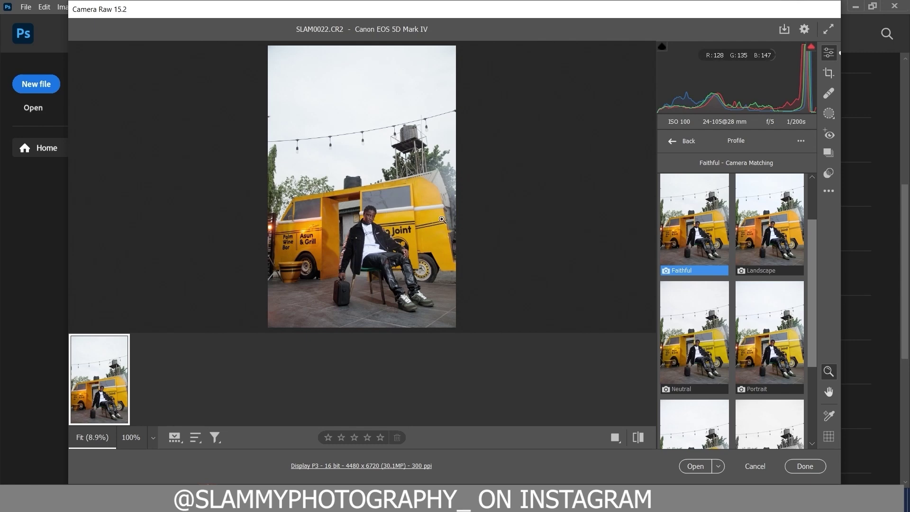
left_click(764, 256)
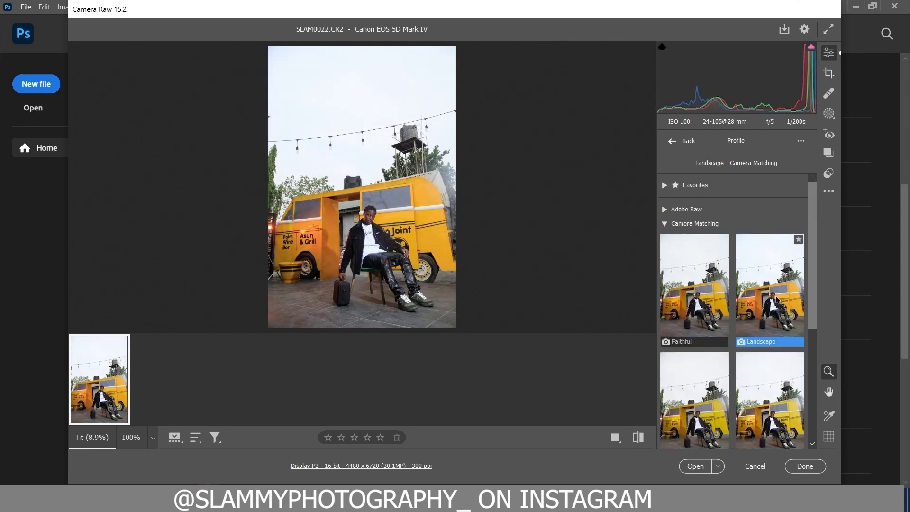
scroll(773, 295, "down", 2)
scroll(702, 398, "down", 2)
left_click(687, 387)
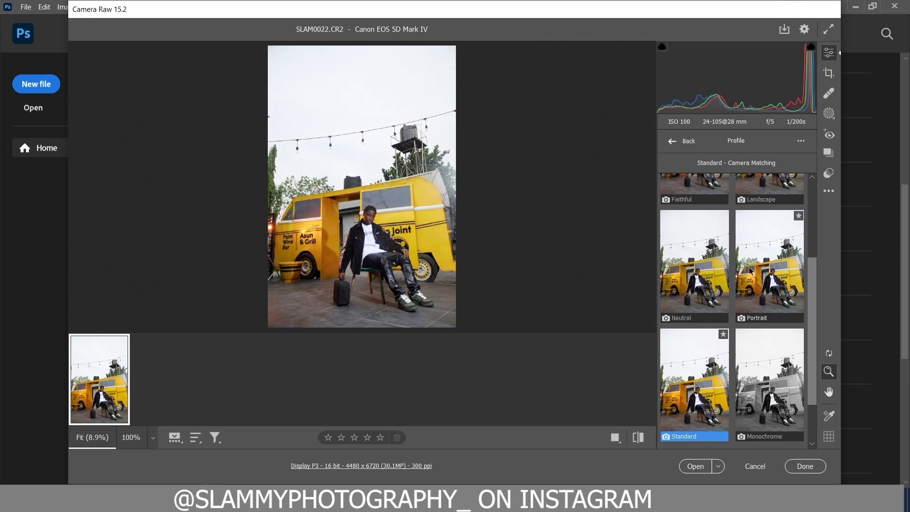
left_click(771, 185)
scroll(725, 362, "down", 3)
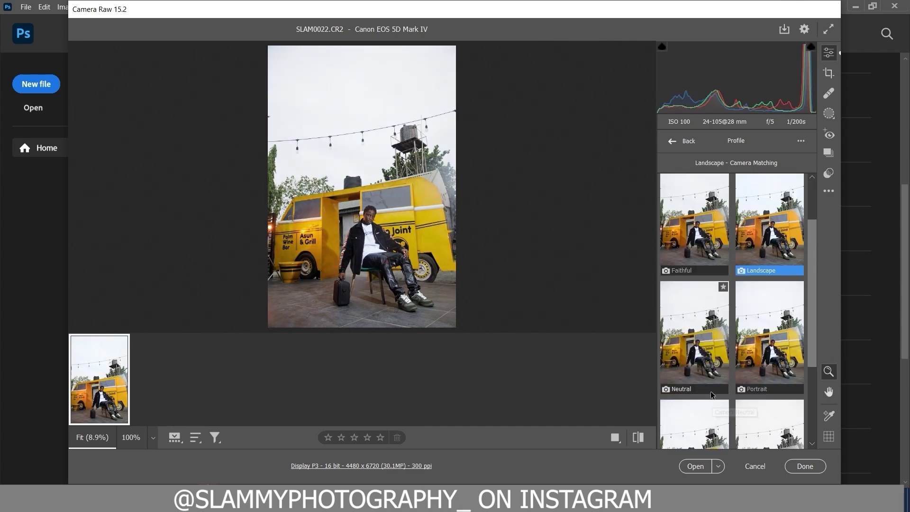
left_click(702, 427)
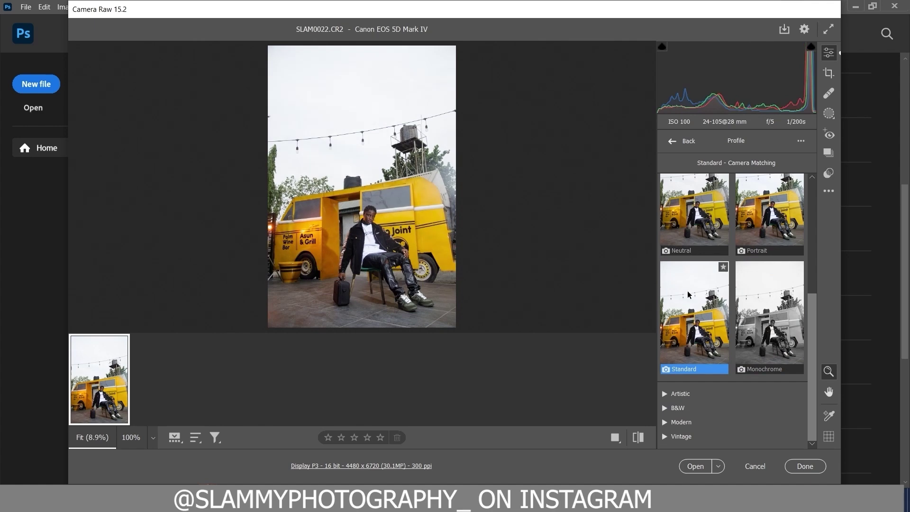
Compare the Camera Matching profiles Neutral, Portrait and Landscape on the photo.
scroll(687, 291, "up", 2)
left_click(688, 277)
left_click(772, 279)
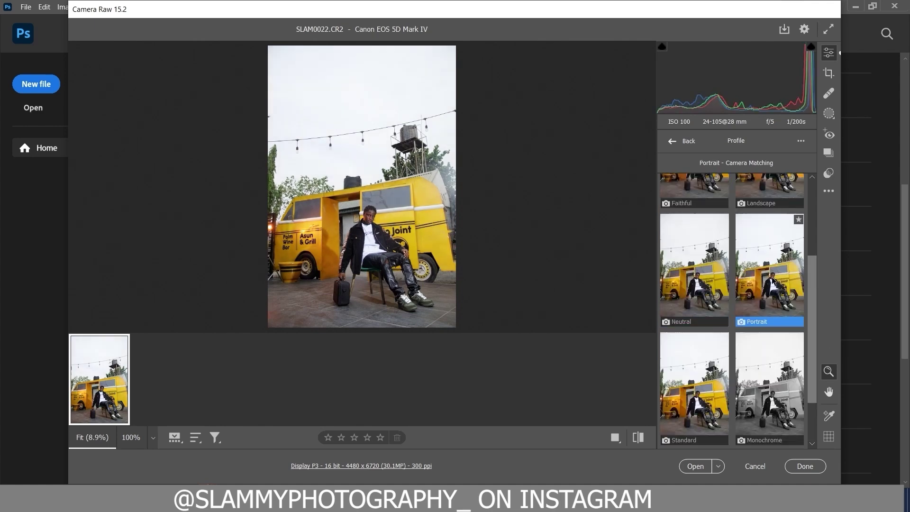
scroll(772, 282, "up", 2)
left_click(760, 243)
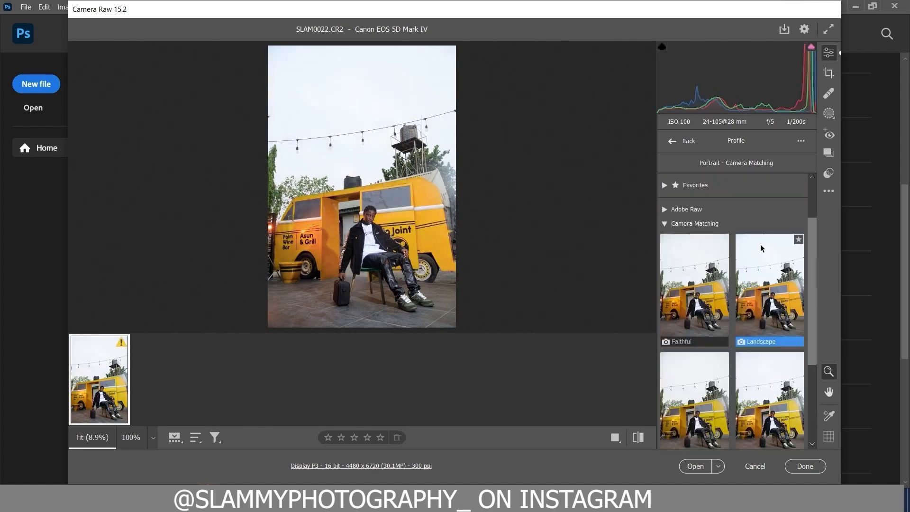
left_click(690, 304)
left_click(693, 320)
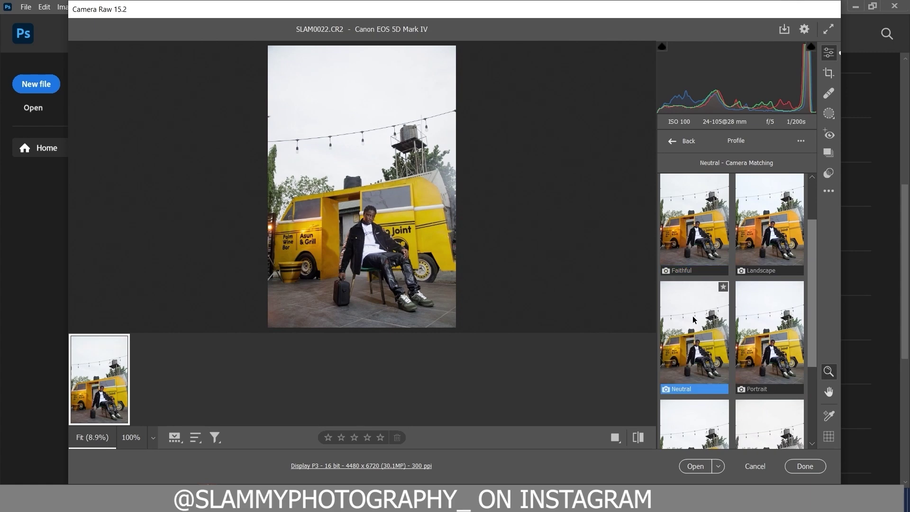
left_click(762, 342)
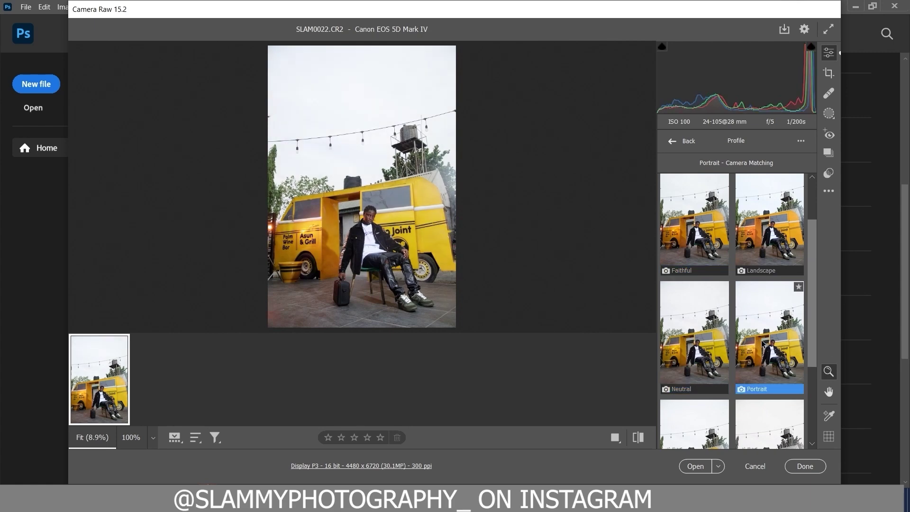
scroll(761, 344, "down", 2)
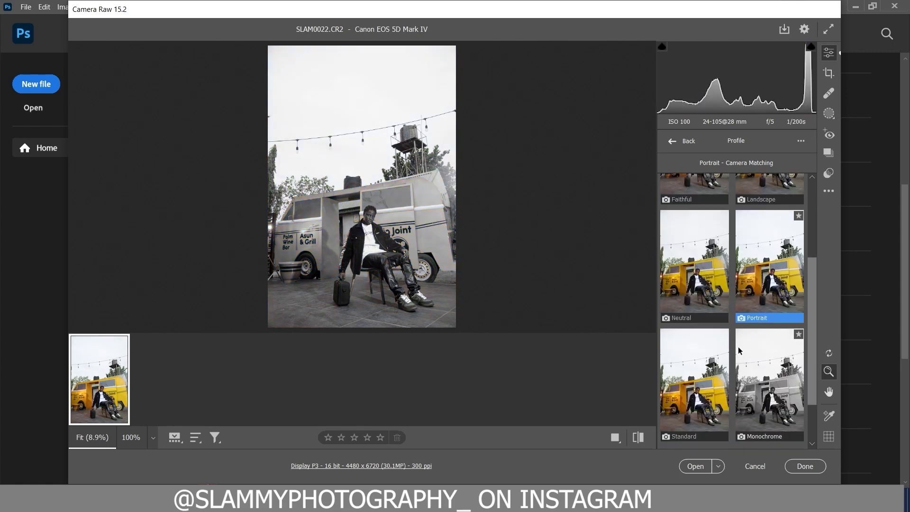
Apply the Standard profile from Camera Matching and return to the edit settings.
left_click(688, 392)
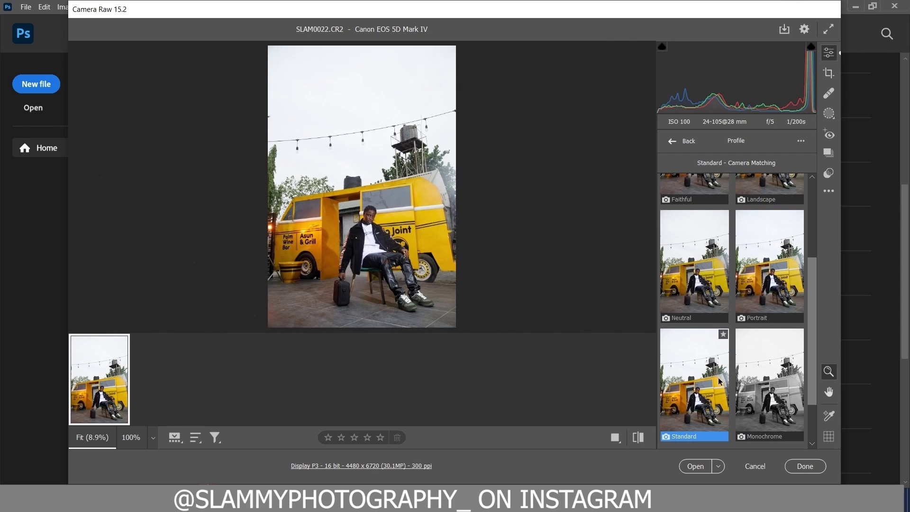
scroll(711, 388, "up", 2)
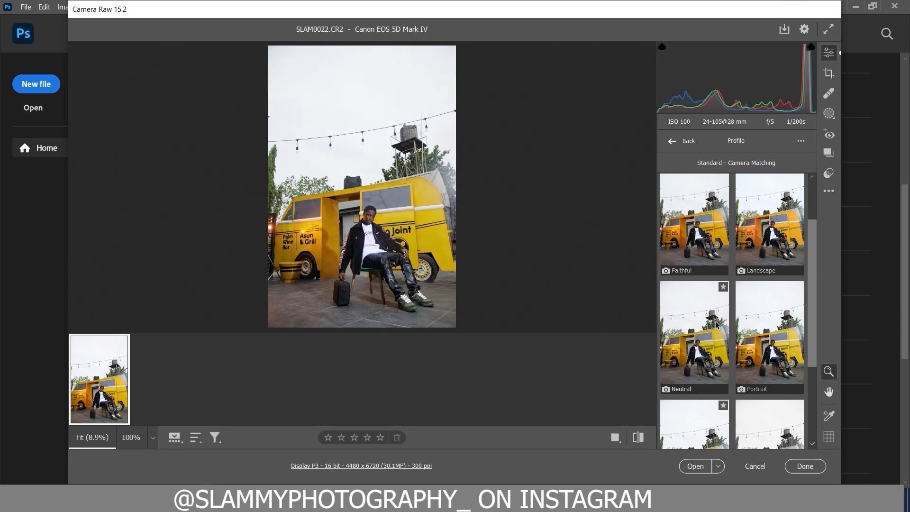
scroll(703, 331, "down", 2)
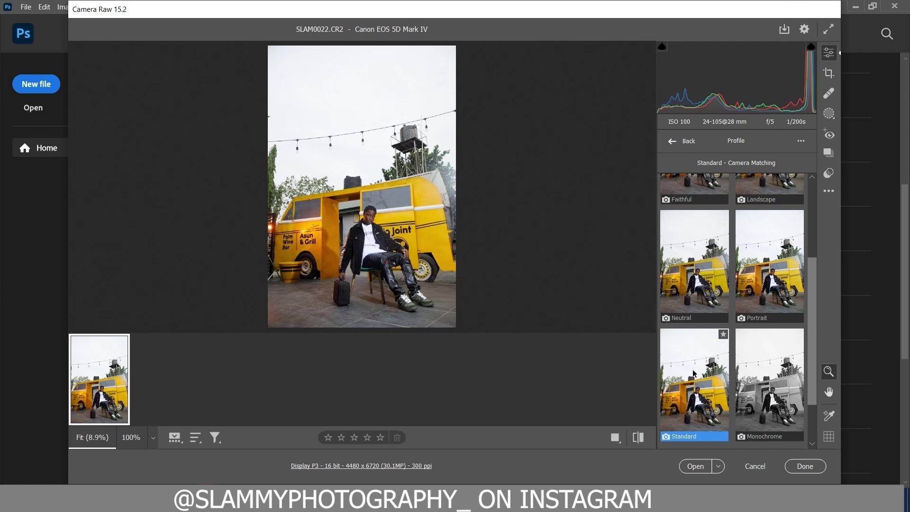
scroll(729, 230, "up", 3)
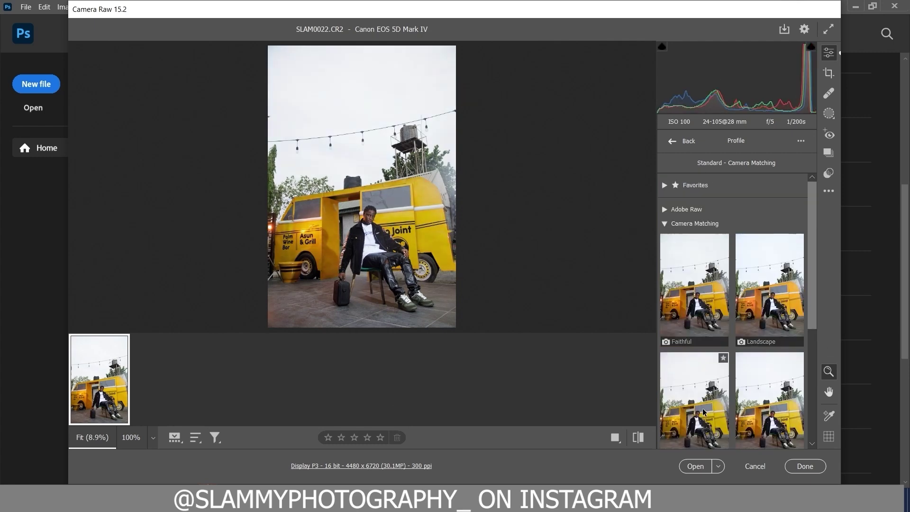
scroll(729, 230, "down", 3)
left_click(674, 141)
Try a white balance temperature of 2000 on the photo and restore it to 4850.
left_click(705, 235)
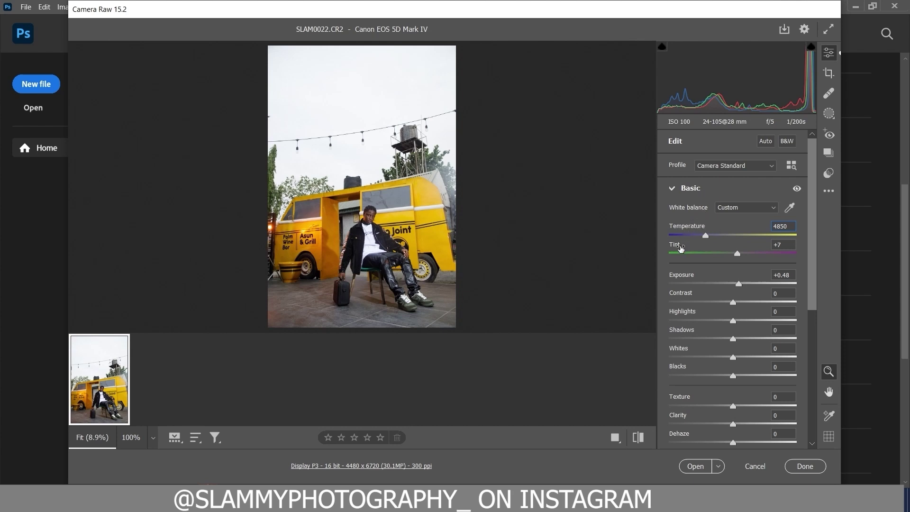
left_click_drag(692, 227, 668, 245)
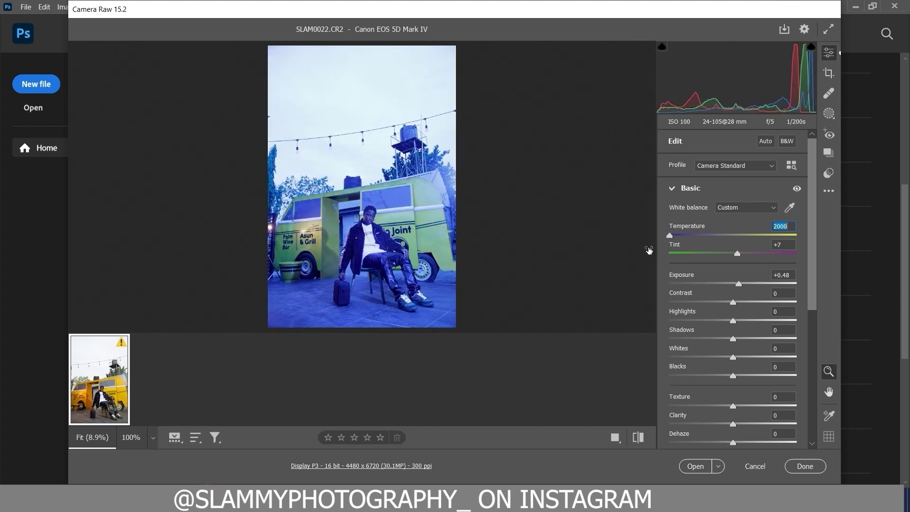
left_click_drag(648, 250, 707, 257)
double_click(732, 234)
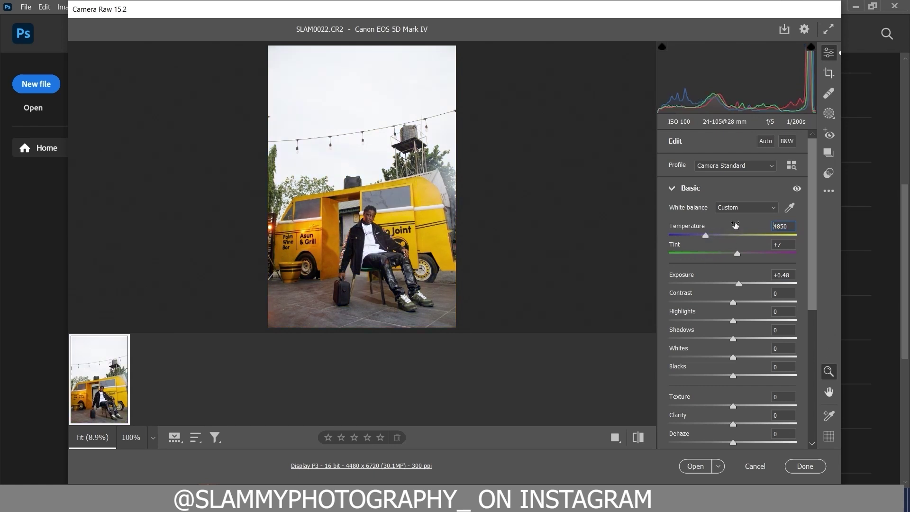
Cool the photo's white balance by setting the temperature to 4500.
mouse_move(735, 226)
left_click_drag(698, 228, 692, 229)
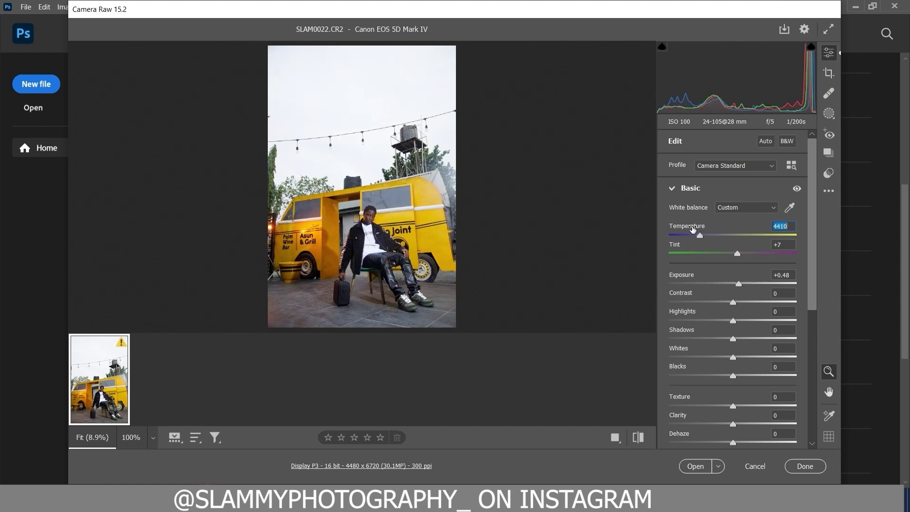
left_click_drag(693, 229, 697, 230)
left_click(785, 227)
key("BackSpace")
type("00")
Try a tint of +16 on the photo and settle on a tint of +2.
left_click_drag(685, 246, 690, 273)
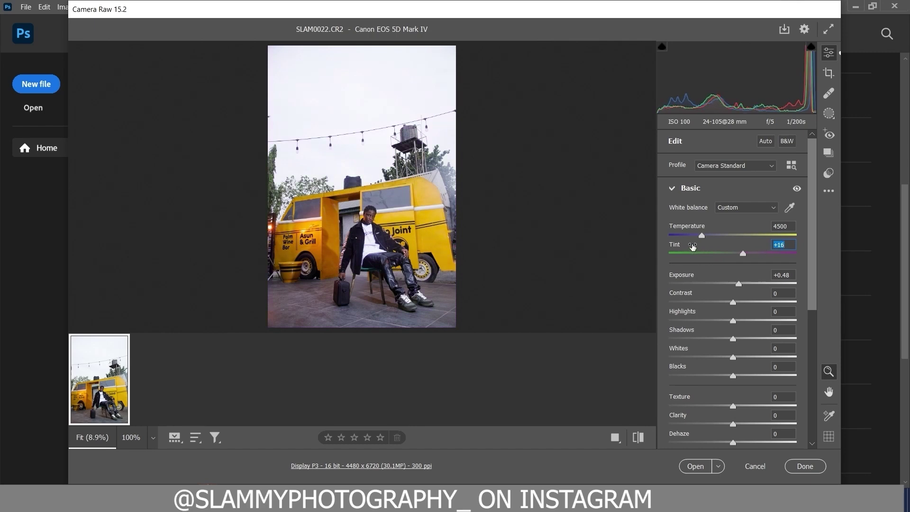
left_click_drag(692, 246, 687, 247)
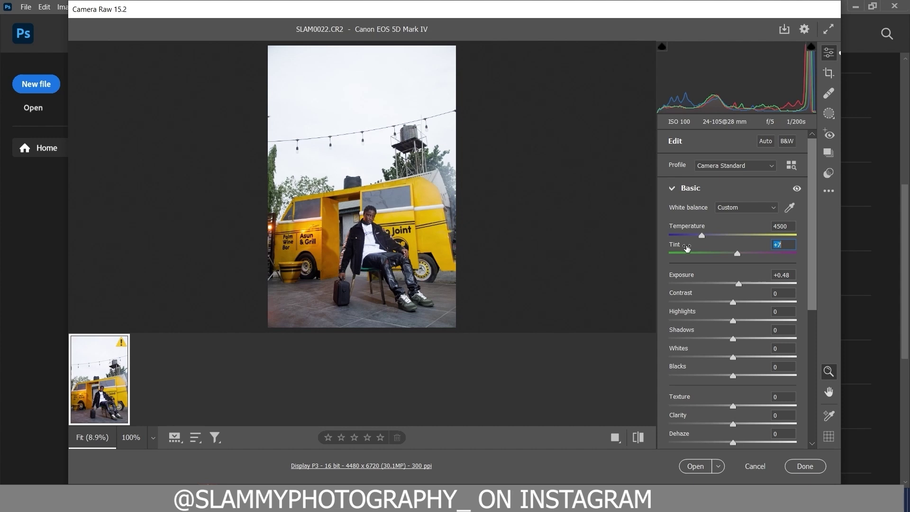
left_click_drag(687, 247, 684, 247)
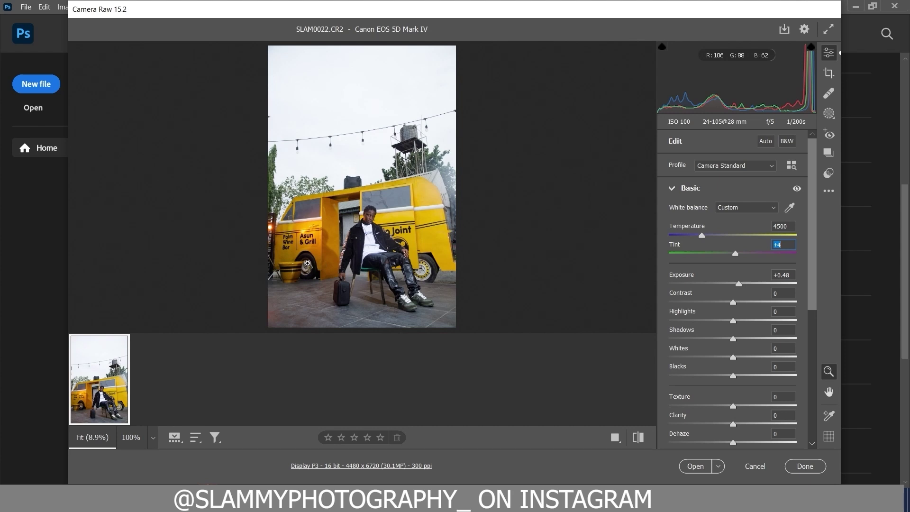
left_click_drag(684, 245, 684, 247)
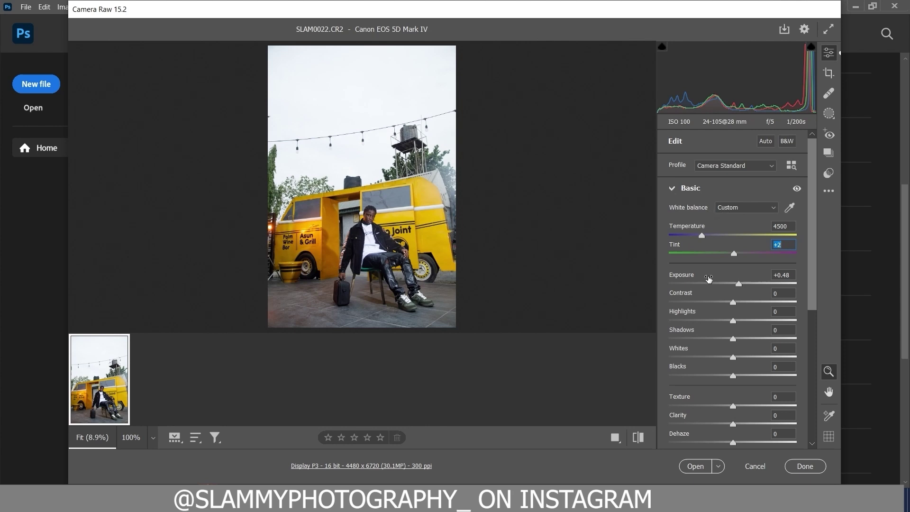
Inspect the seated man up close and create a new mask that selects the sky.
scroll(709, 279, "down", 3)
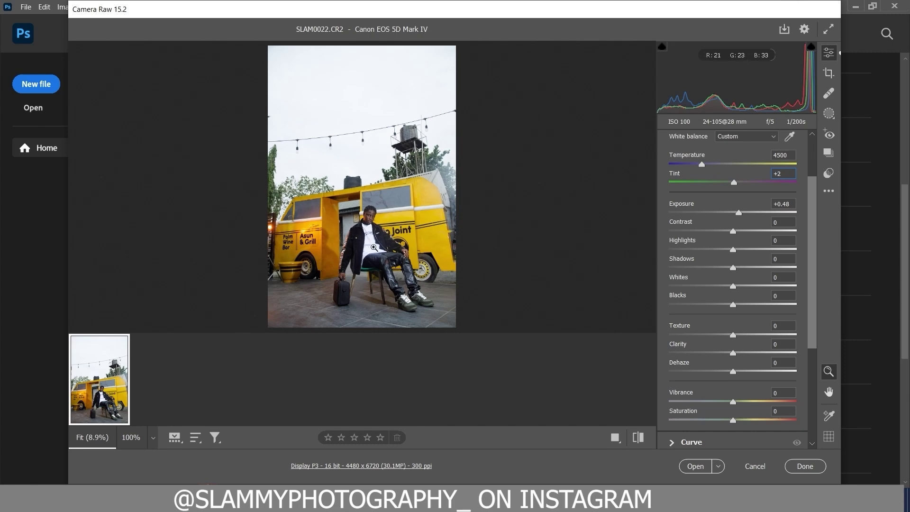
left_click_drag(373, 246, 488, 311)
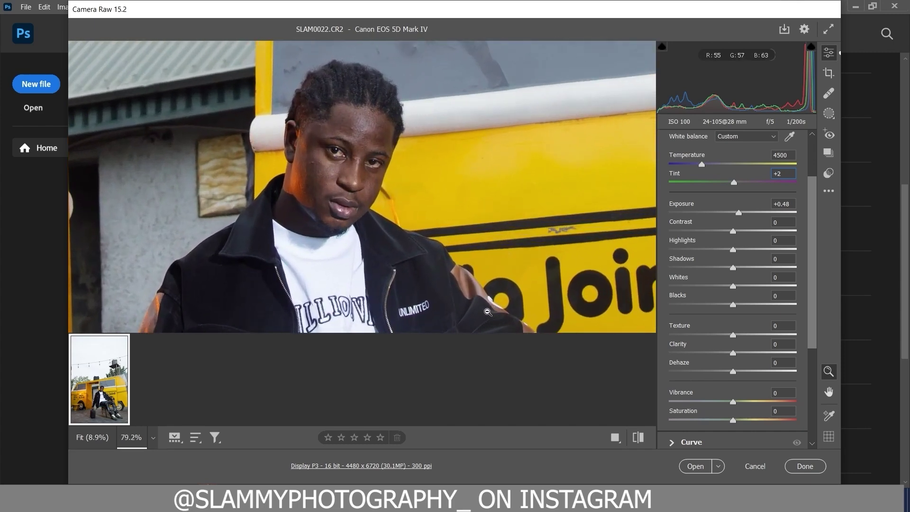
left_click(324, 241)
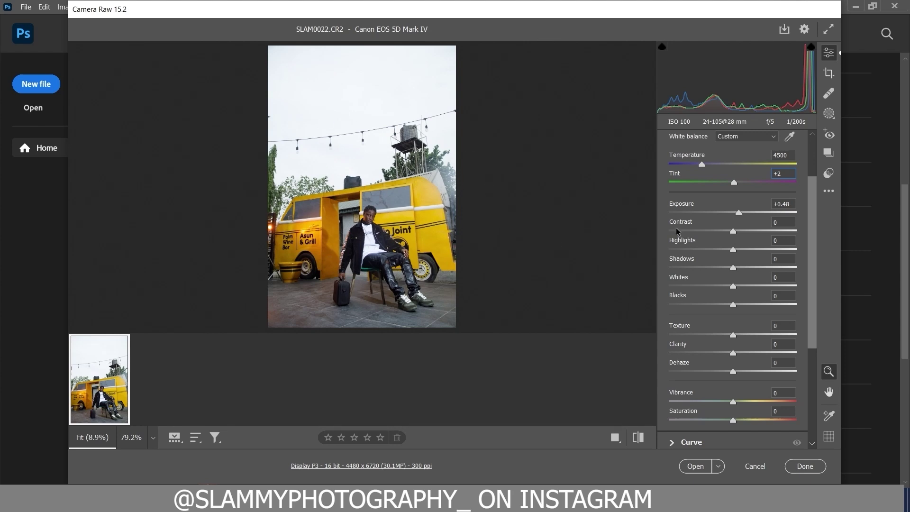
left_click(830, 114)
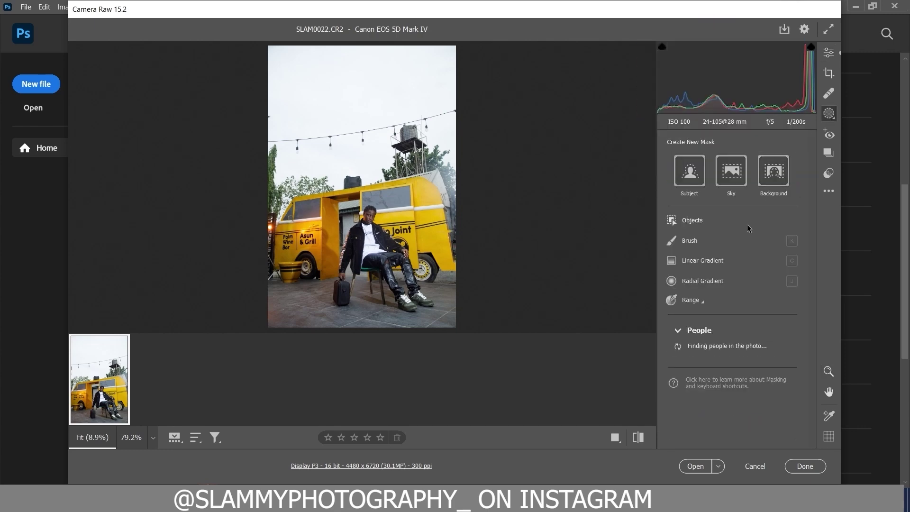
left_click(729, 171)
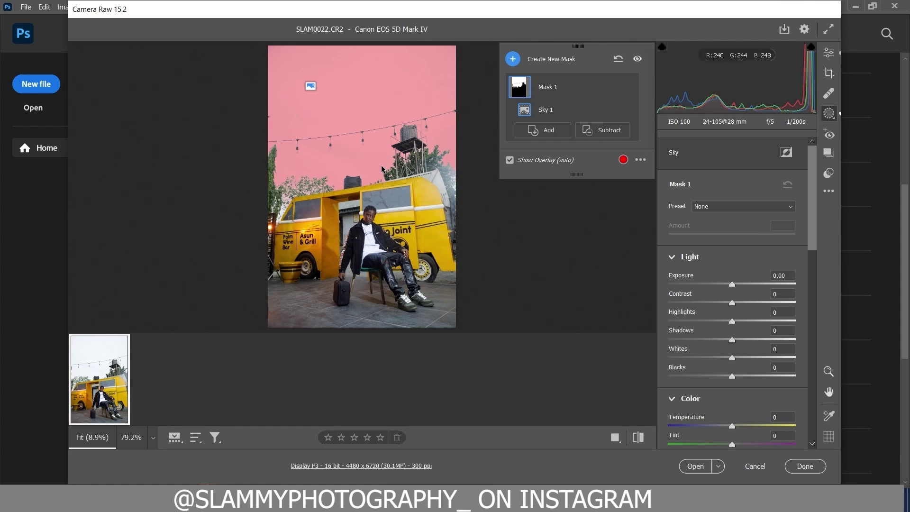
Toggle the mask overlay off and on to check which areas the sky mask covers.
left_click(510, 161)
left_click(510, 161)
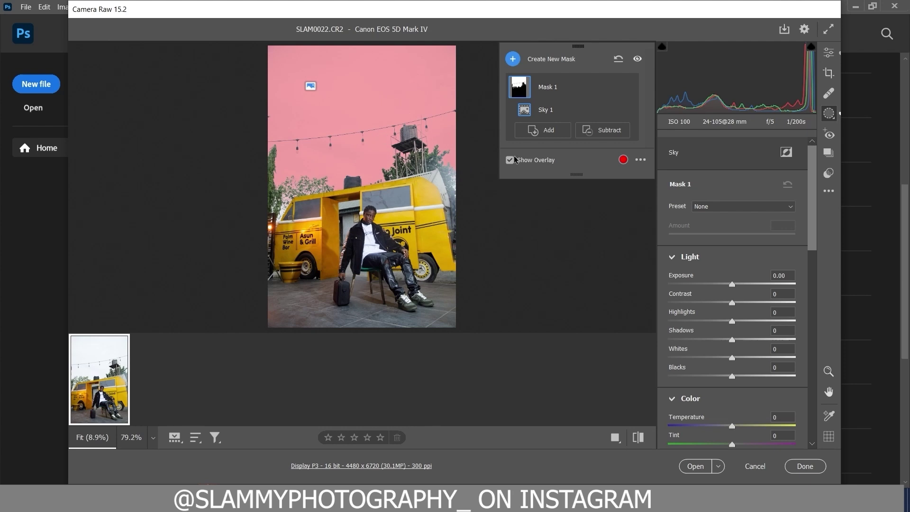
left_click(510, 160)
left_click(510, 161)
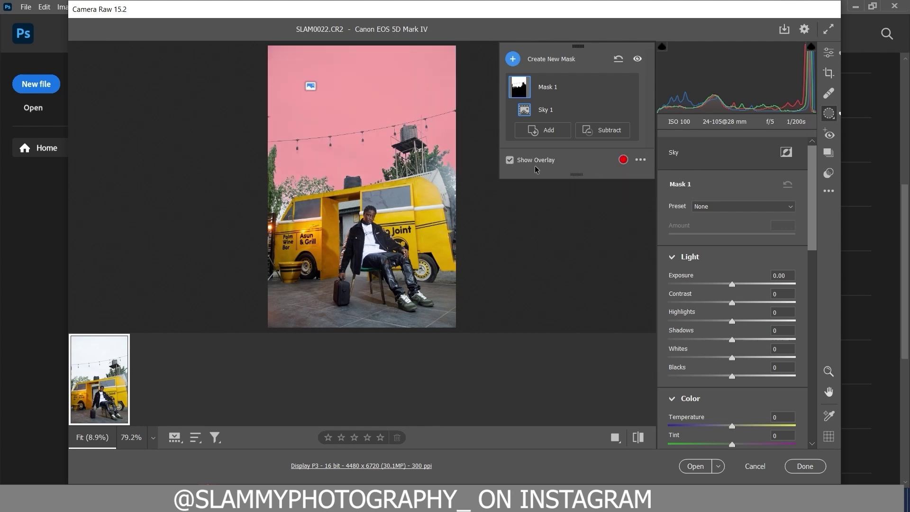
Try a blue overlay colour for the mask and restore it to red.
left_click(623, 160)
left_click(455, 173)
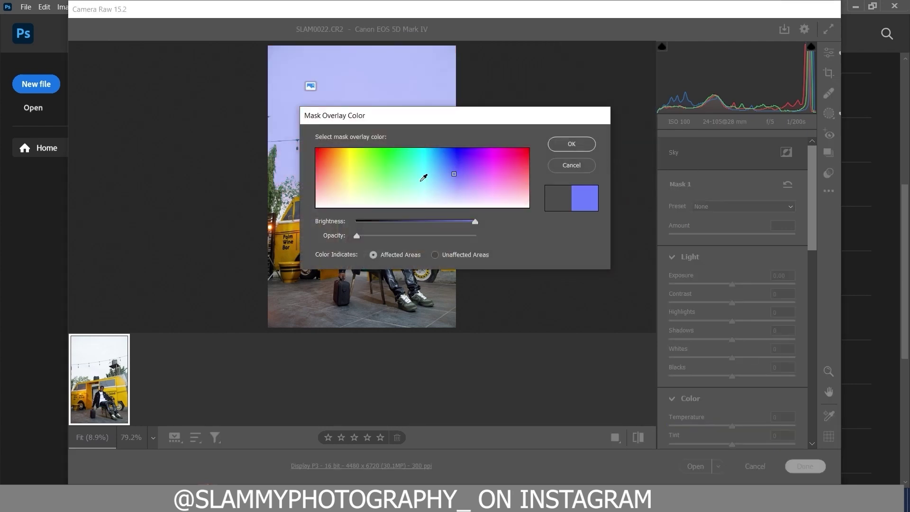
left_click(316, 149)
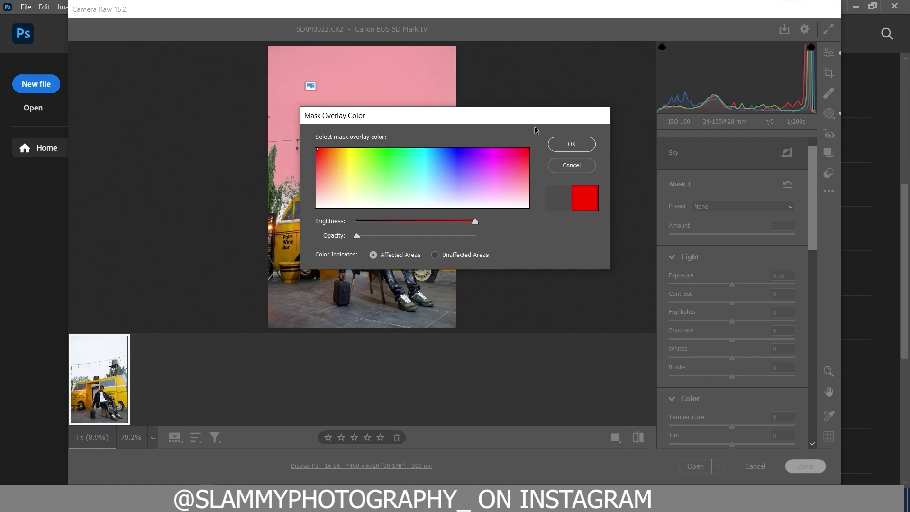
left_click(580, 145)
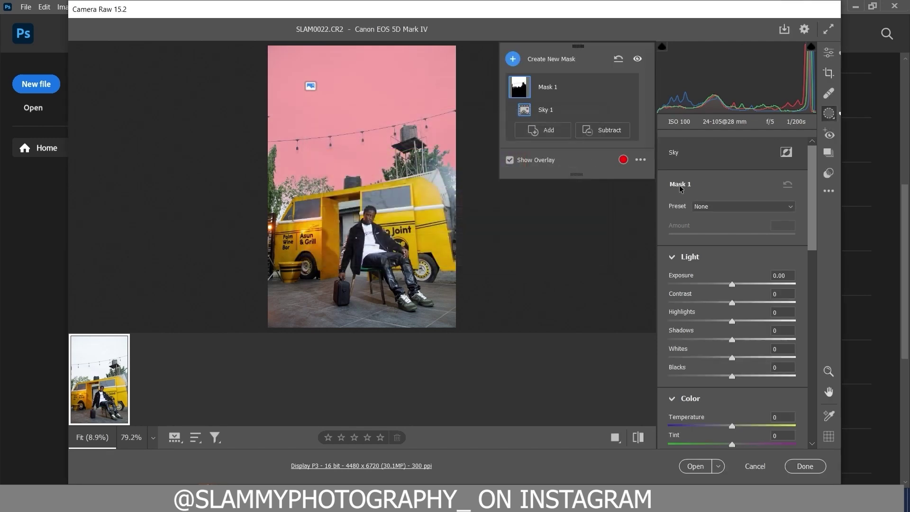
Compare the photo with and without the mask overlay and leave the overlay hidden.
left_click(510, 160)
left_click(510, 160)
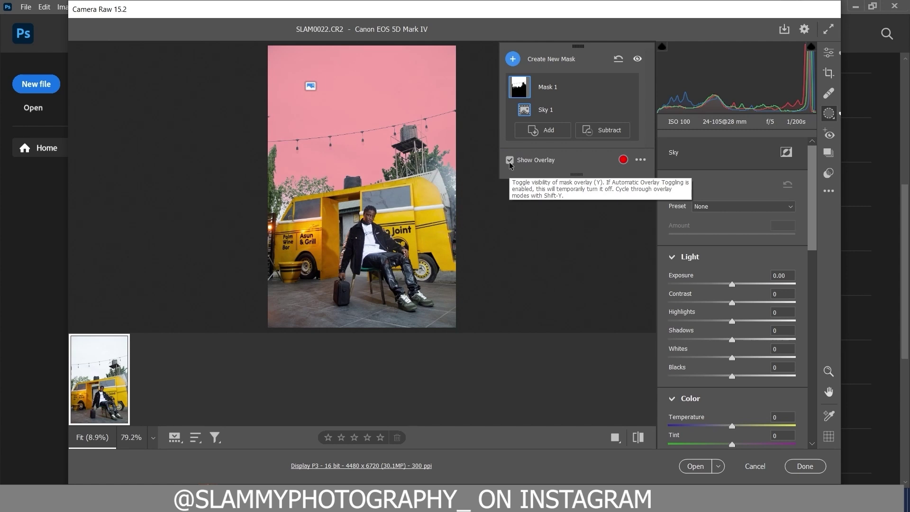
left_click(510, 160)
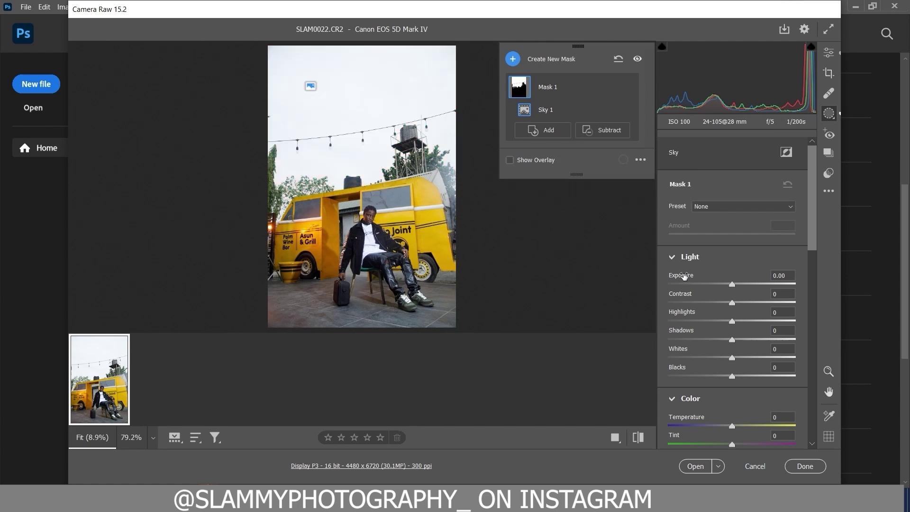
Darken the masked sky with Exposure -2.08, Contrast +44, Highlights -26 and Blacks -10.
left_click_drag(692, 279, 613, 308)
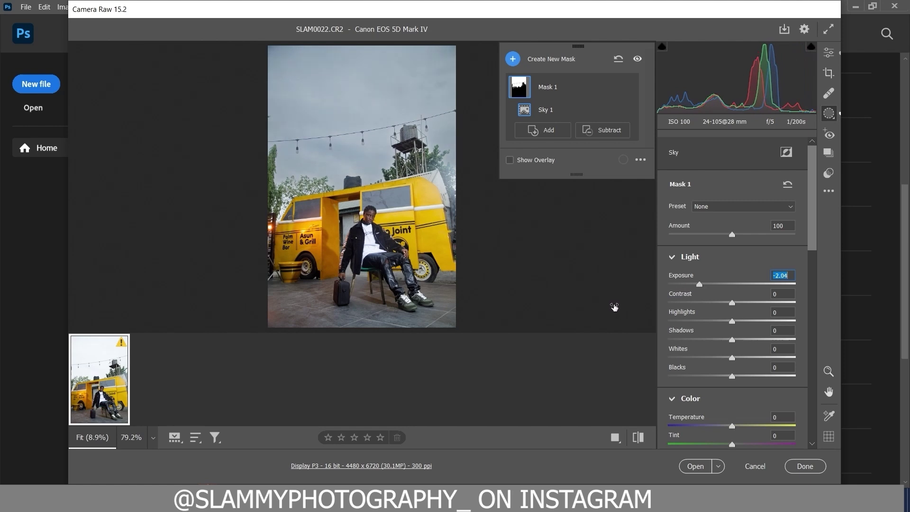
left_click_drag(688, 299, 681, 321)
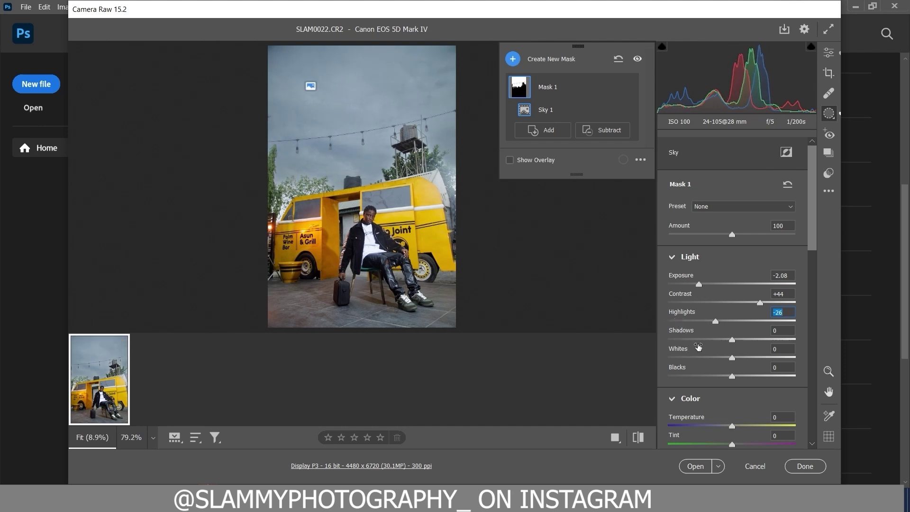
left_click_drag(695, 367, 691, 371)
Set the sky mask's Saturation to +21 and its Temperature to -12.
scroll(692, 371, "down", 2)
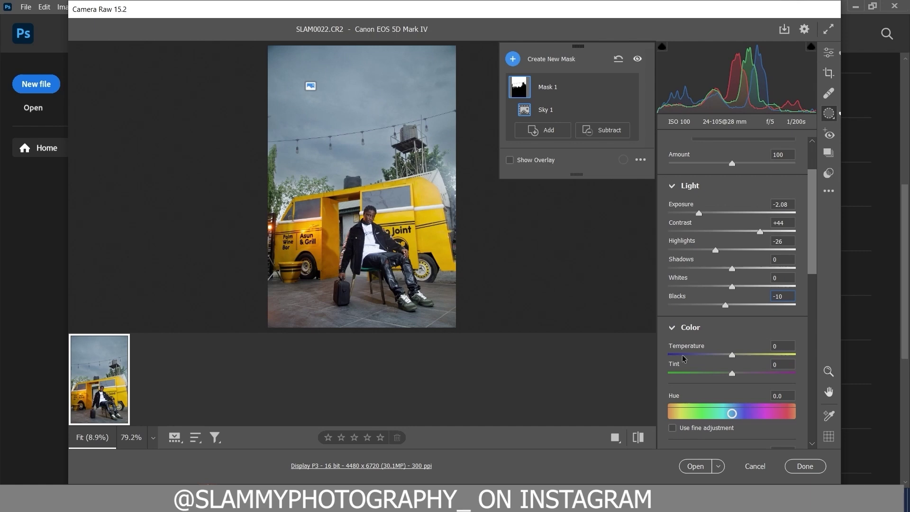
scroll(691, 379, "down", 2)
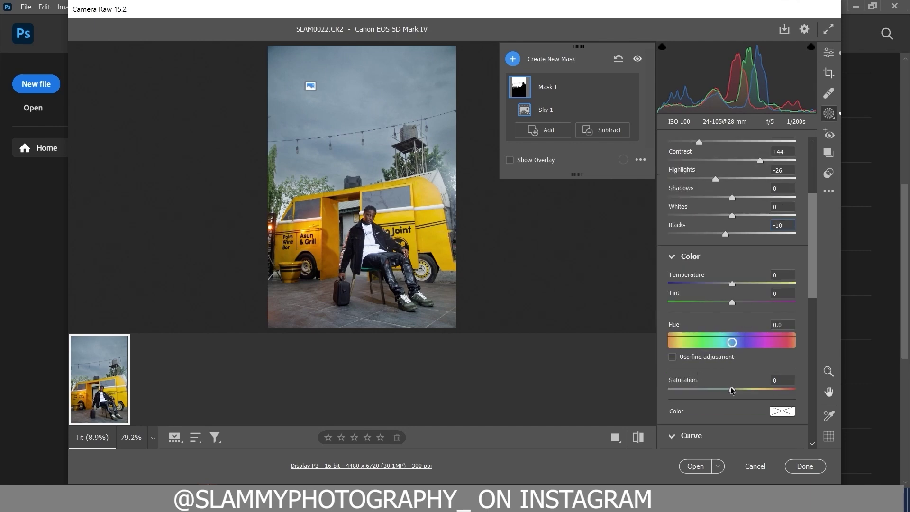
left_click_drag(735, 388, 747, 392)
scroll(724, 391, "down", 2)
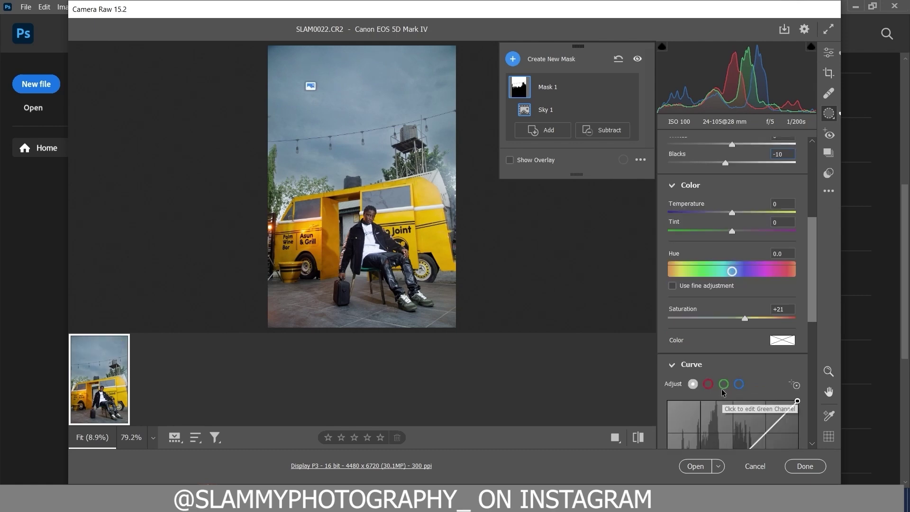
scroll(724, 391, "down", 3)
scroll(725, 390, "up", 7)
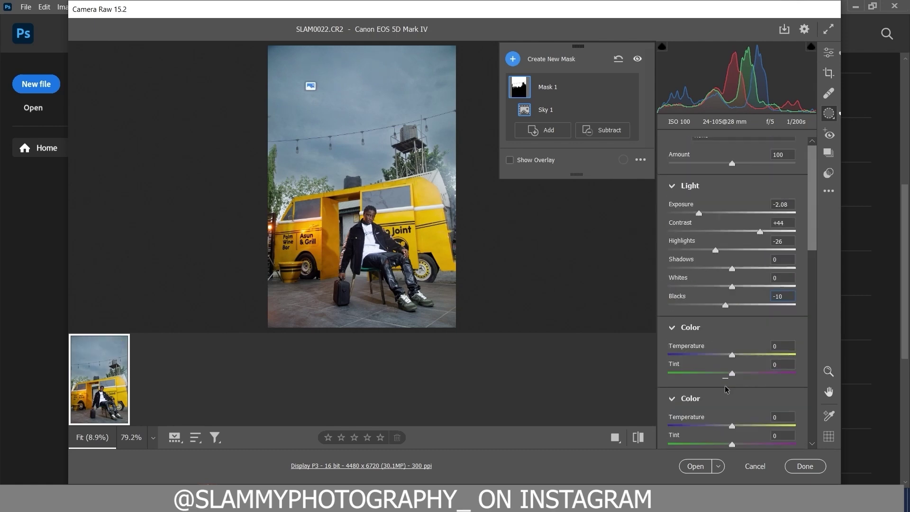
left_click_drag(703, 347, 696, 351)
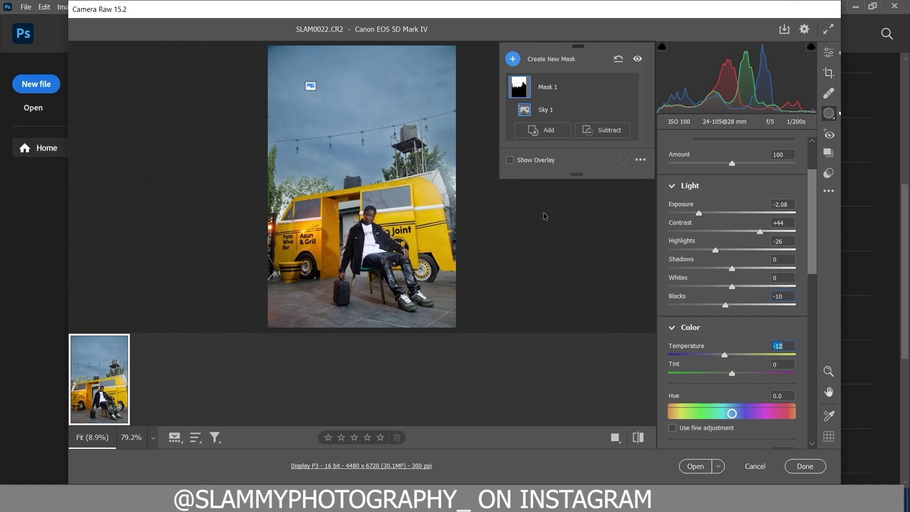
Set the sky mask's effects to Texture +14, Clarity +3 and Dehaze +6.
scroll(694, 313, "down", 10)
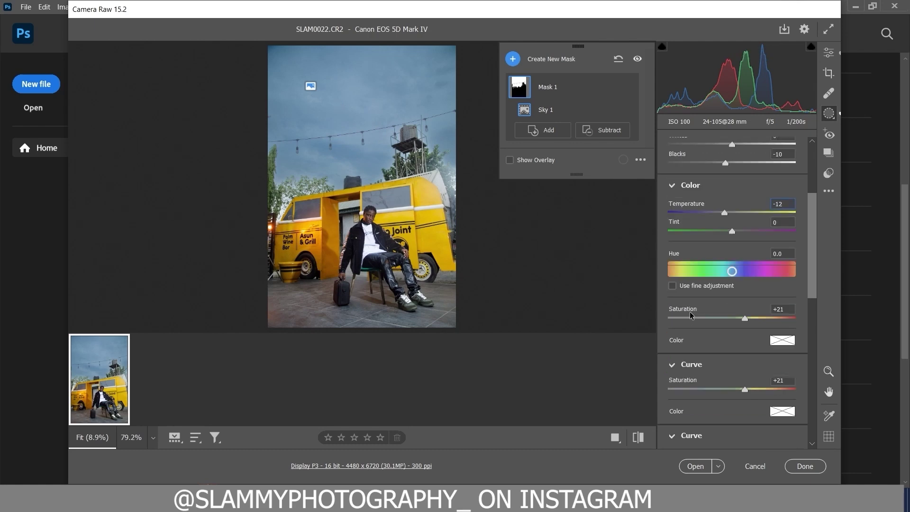
scroll(693, 312, "down", 2)
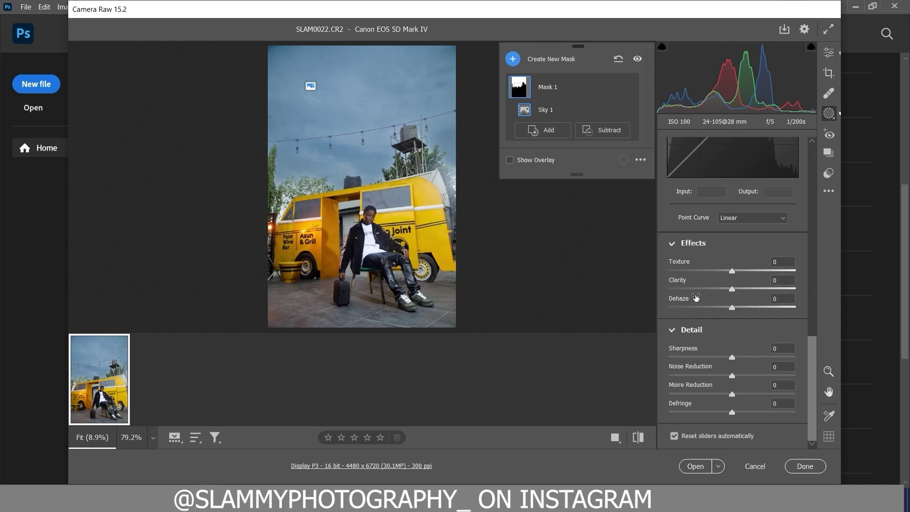
left_click_drag(684, 264, 692, 300)
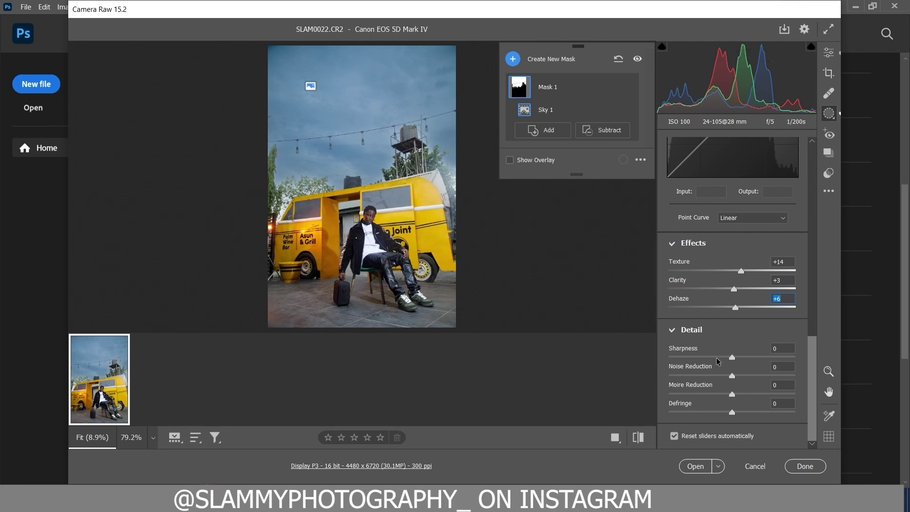
Shift the masked sky's Tint to -13.
scroll(715, 359, "up", 10)
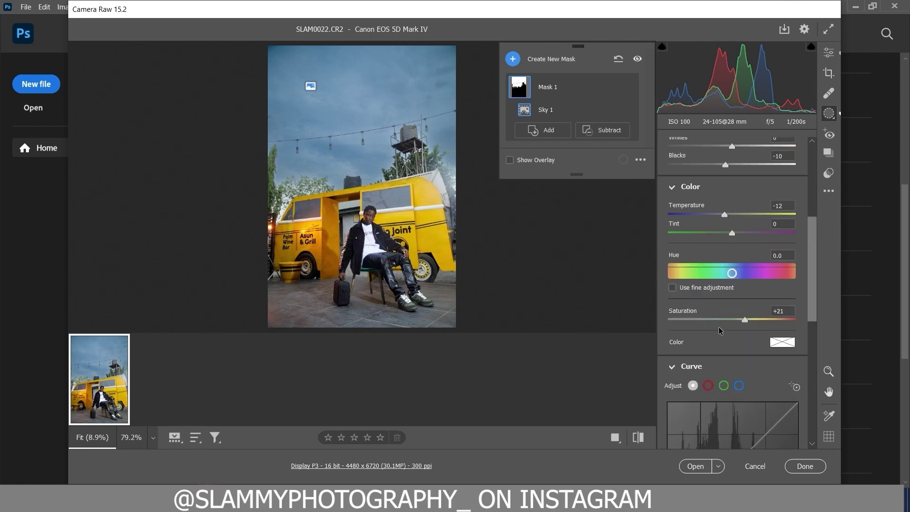
scroll(706, 365, "down", 2)
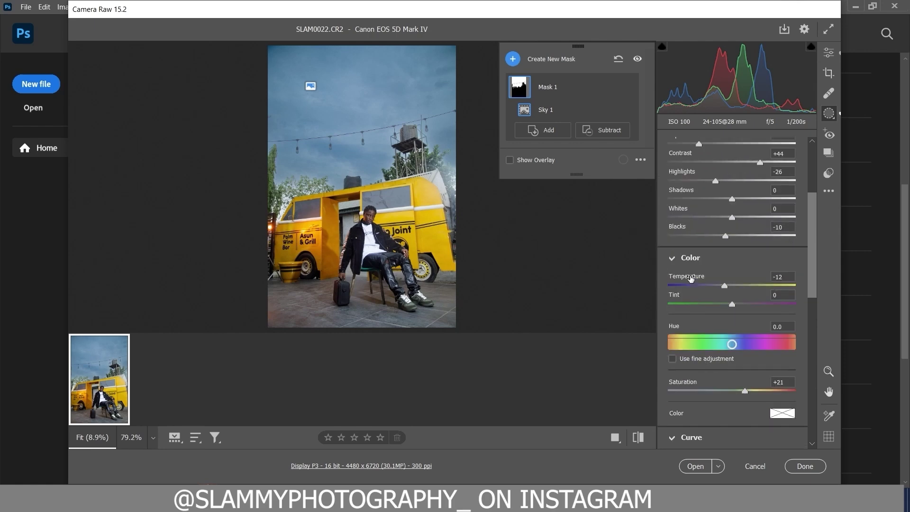
left_click_drag(688, 300, 669, 314)
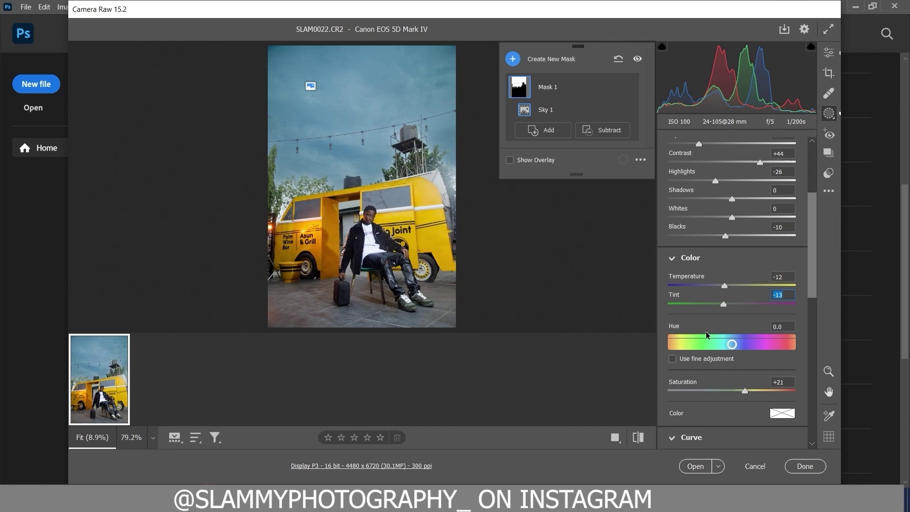
Try a Hue of -7.6 on the sky mask and reset it to 0.
mouse_move(732, 347)
left_mouse_down()
mouse_move(718, 346)
mouse_move(743, 347)
mouse_move(729, 344)
left_mouse_up()
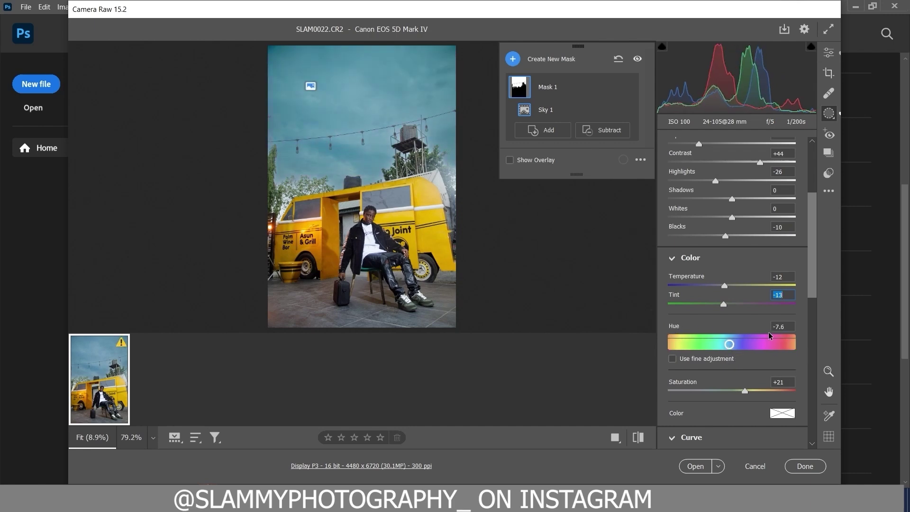
left_click(782, 326)
type("0")
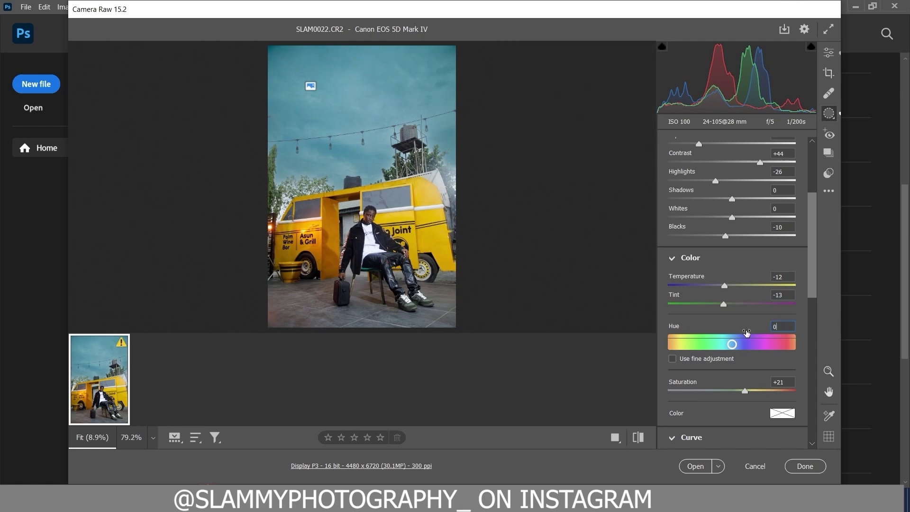
Brighten the sky mask's upper tones by adding a curve point at input 178, output 186.
scroll(729, 369, "down", 2)
scroll(729, 370, "down", 2)
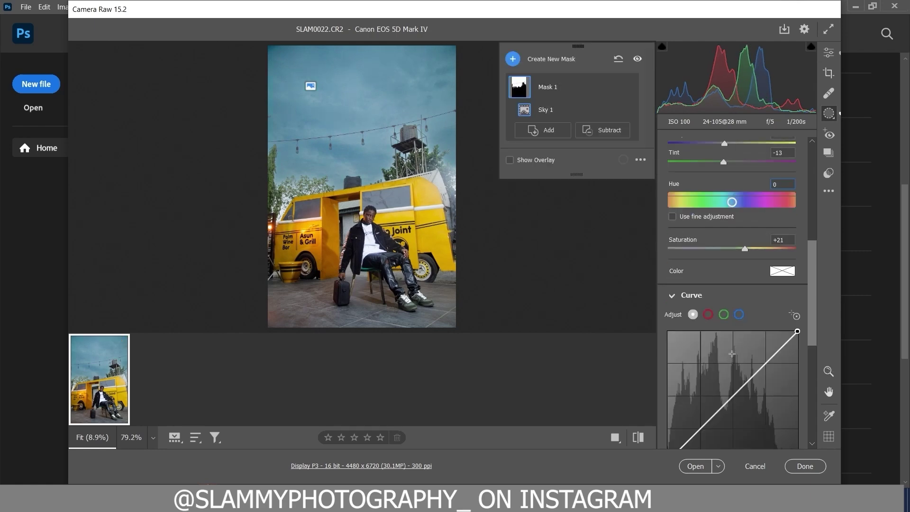
scroll(732, 371, "down", 2)
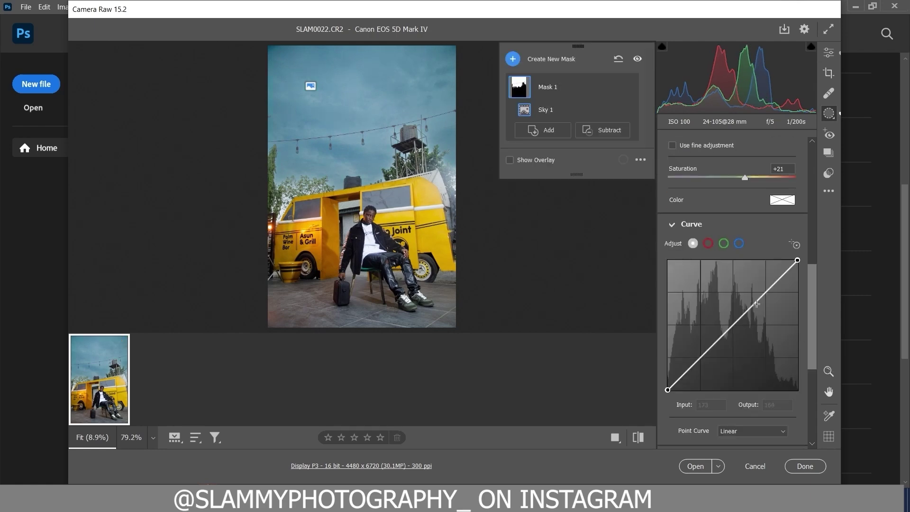
left_click_drag(761, 296, 759, 295)
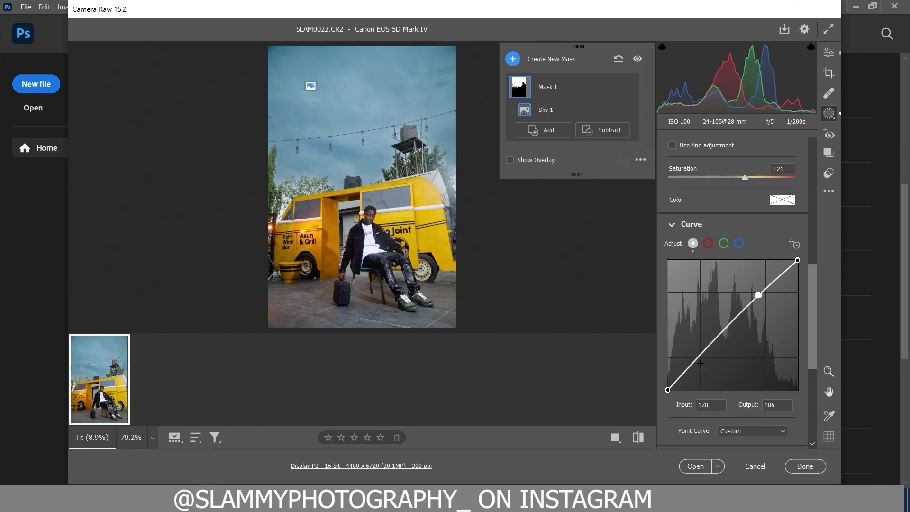
Shape the sky mask's curve into an S, with a shadow point at input 77, output 52 and the upper point at 176, 189.
left_click_drag(702, 359, 704, 359)
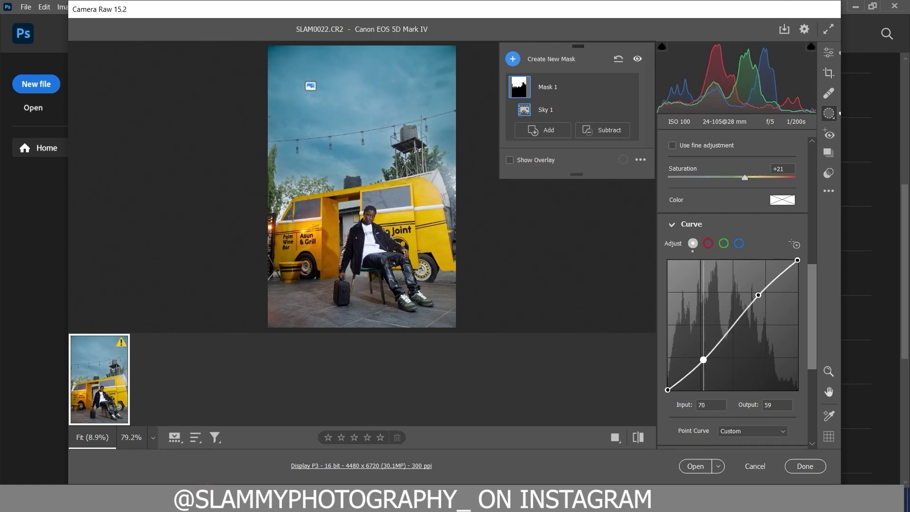
left_click_drag(758, 295, 757, 294)
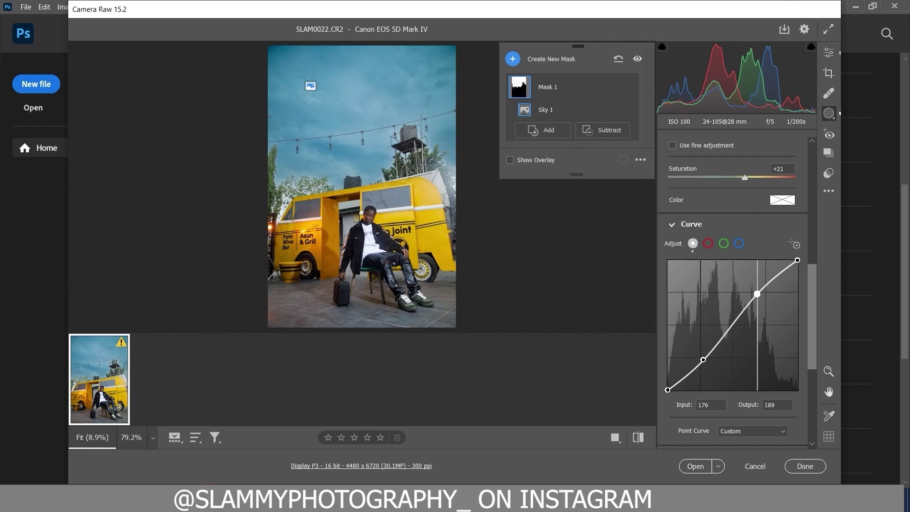
left_click_drag(703, 360, 707, 363)
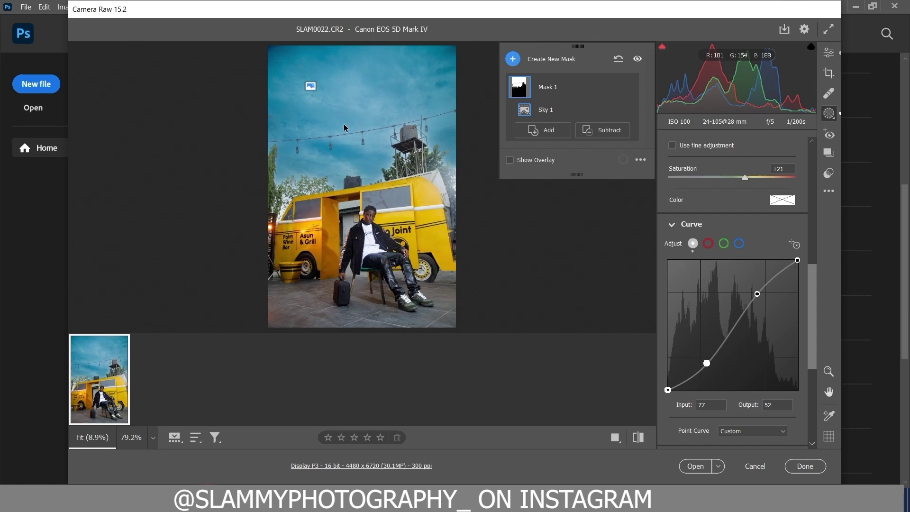
Compare the photo before and after in side-by-side and split views, and review the sky mask's settings.
left_click(616, 437)
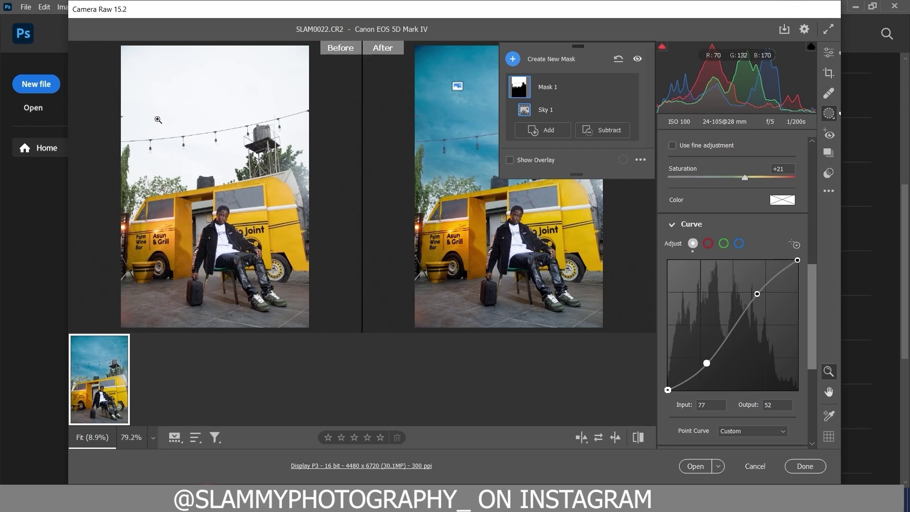
left_click(575, 440)
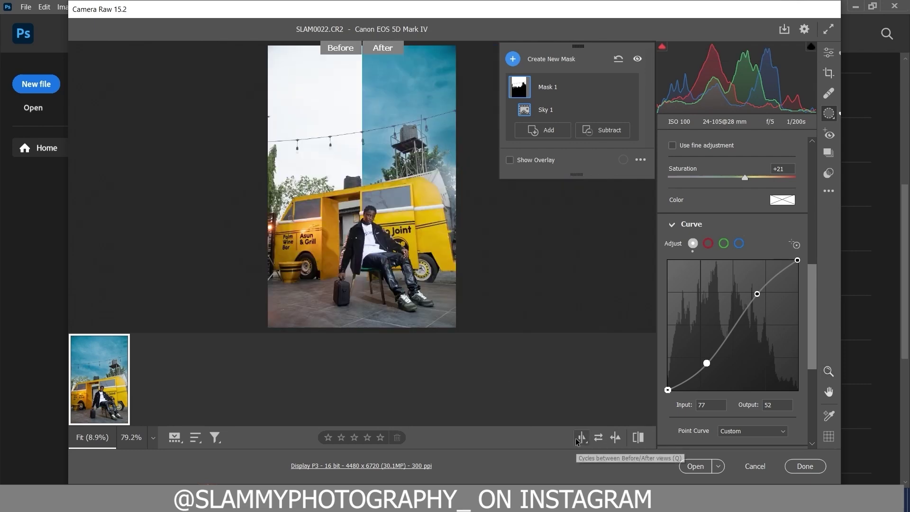
left_click(575, 440)
left_click(575, 440)
left_click(575, 440)
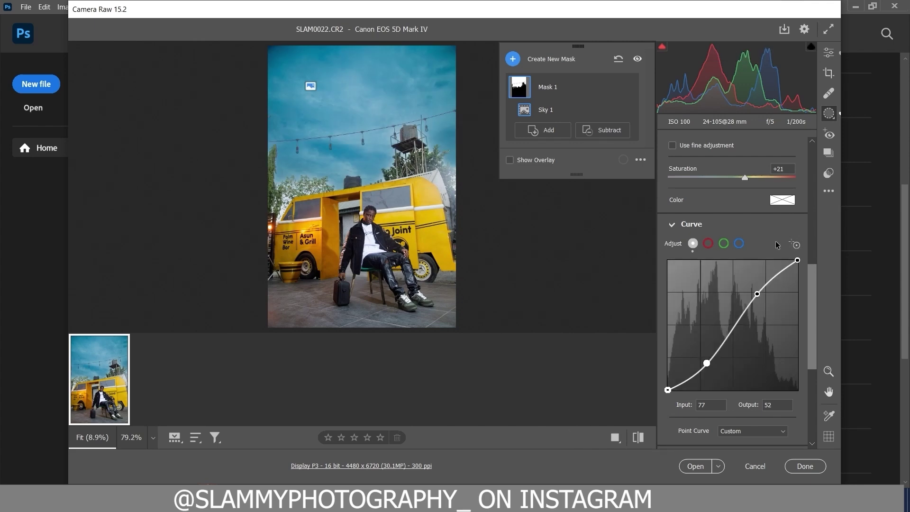
scroll(742, 296, "up", 8)
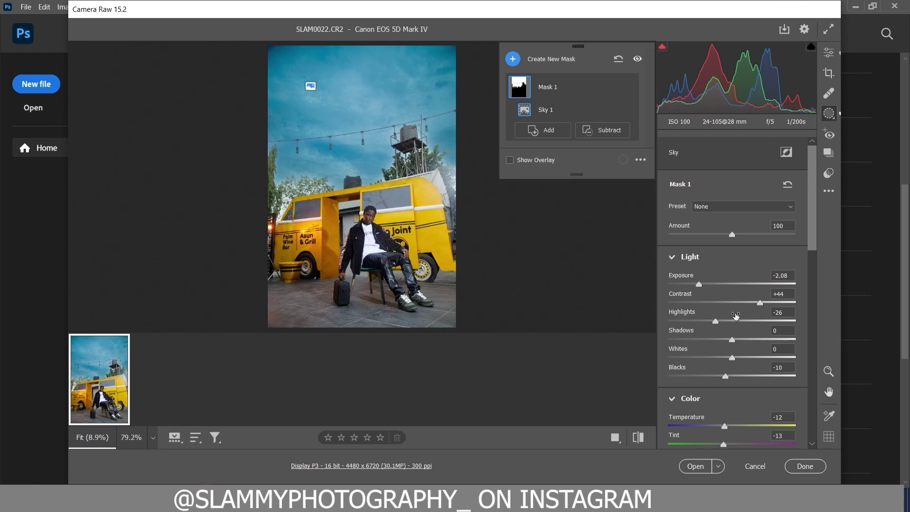
scroll(734, 329, "down", 8)
scroll(713, 334, "down", 2)
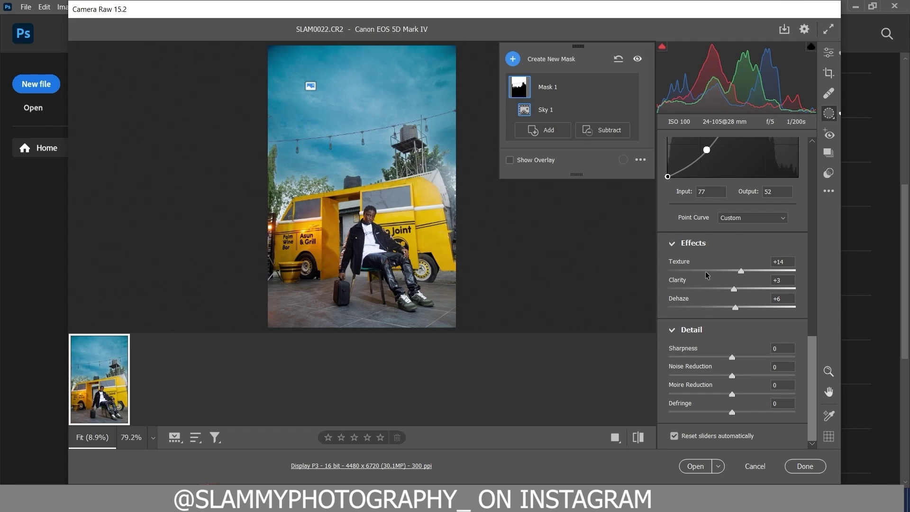
Set the whole photo's Exposure to +0.60, Highlights -18, Shadows +9, Blacks -26 and Contrast +7.
left_click(828, 52)
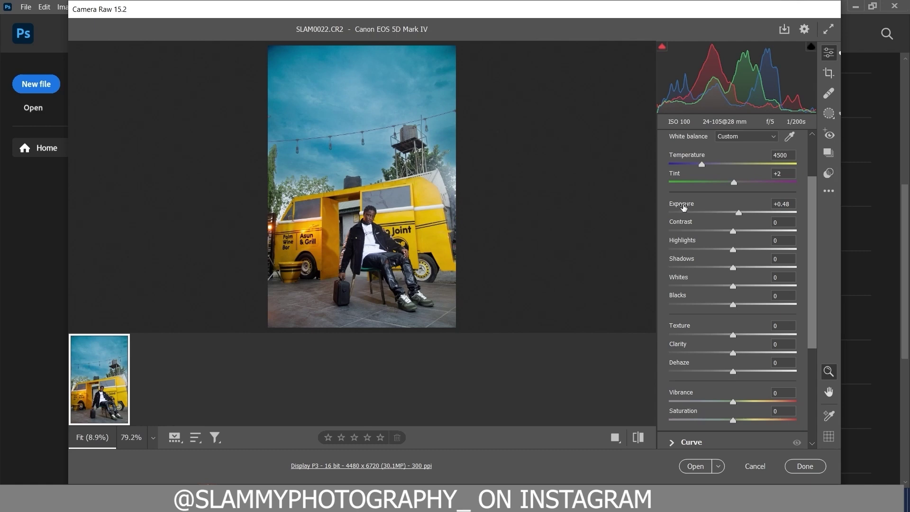
left_click_drag(690, 206, 691, 206)
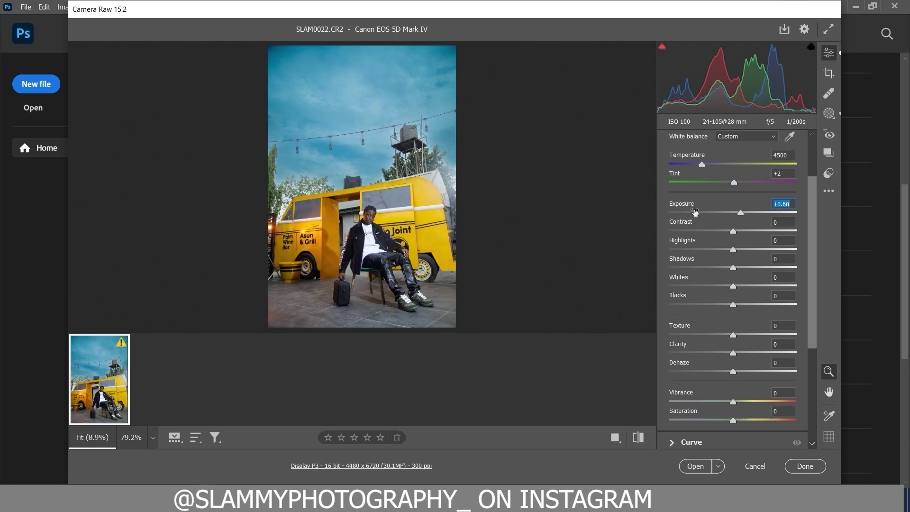
mouse_move(698, 243)
left_mouse_down()
mouse_move(687, 247)
mouse_move(697, 260)
left_mouse_up()
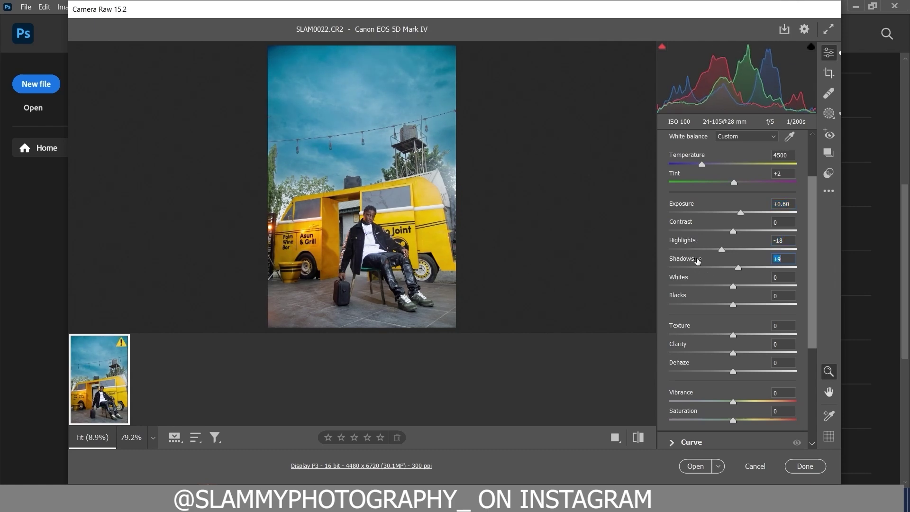
left_click_drag(696, 299, 683, 302)
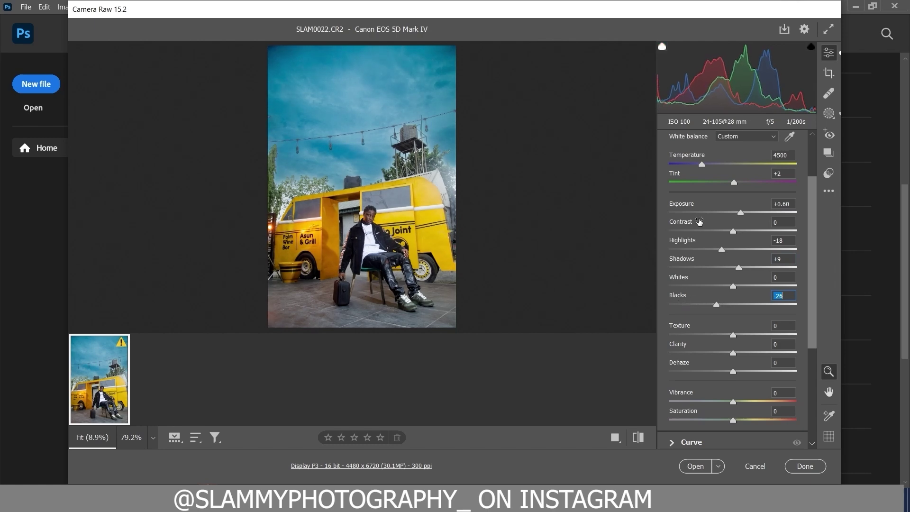
left_click_drag(692, 223, 698, 226)
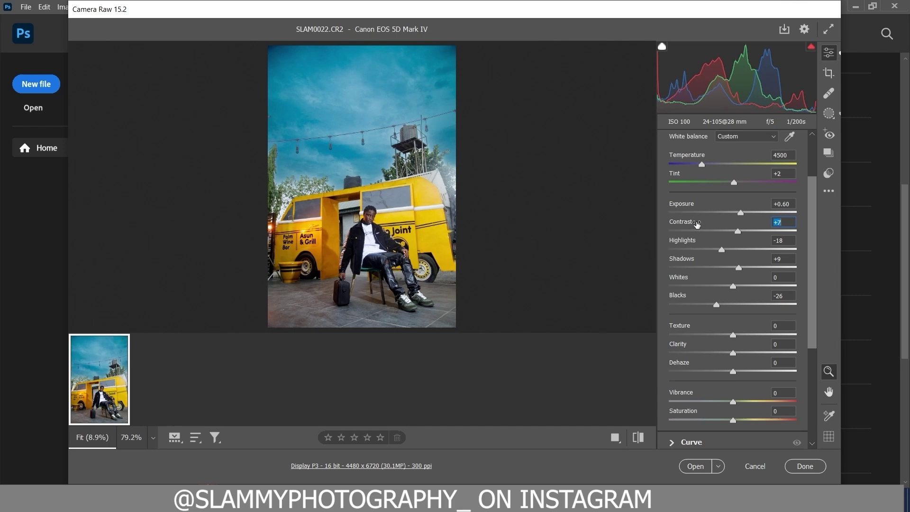
Inspect the man's face up close and set the whole photo's Vibrance to +11.
scroll(705, 283, "down", 3)
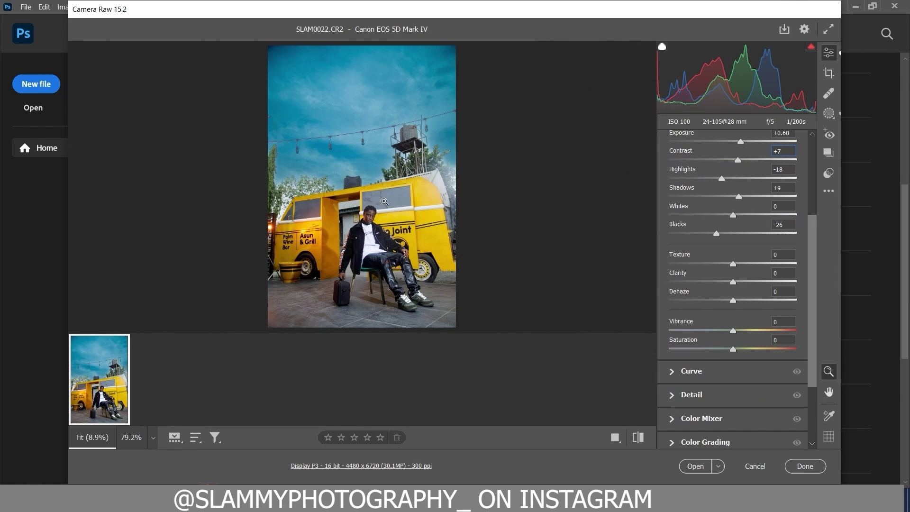
left_click(364, 224)
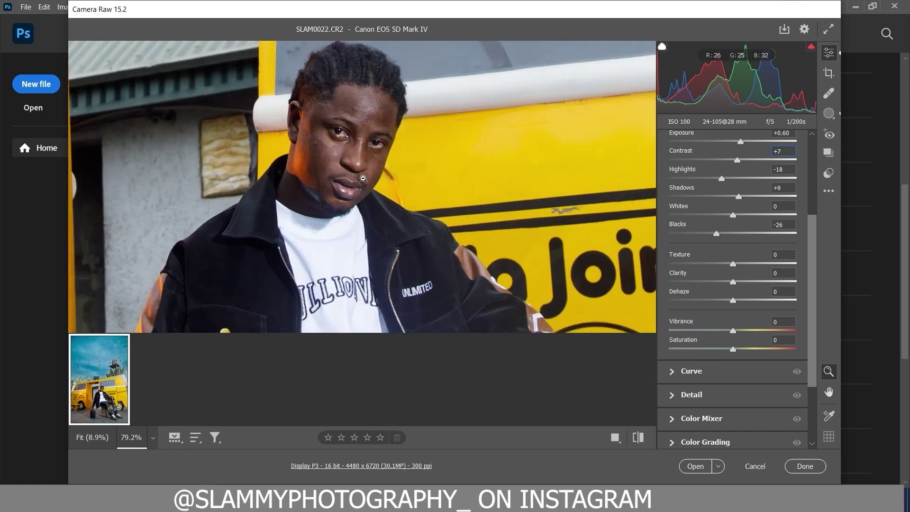
left_click(364, 154)
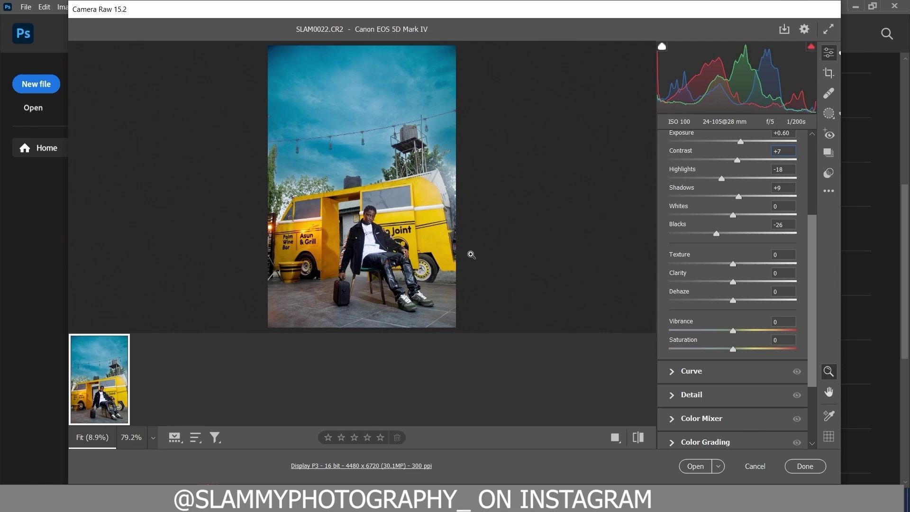
left_click_drag(683, 326, 687, 330)
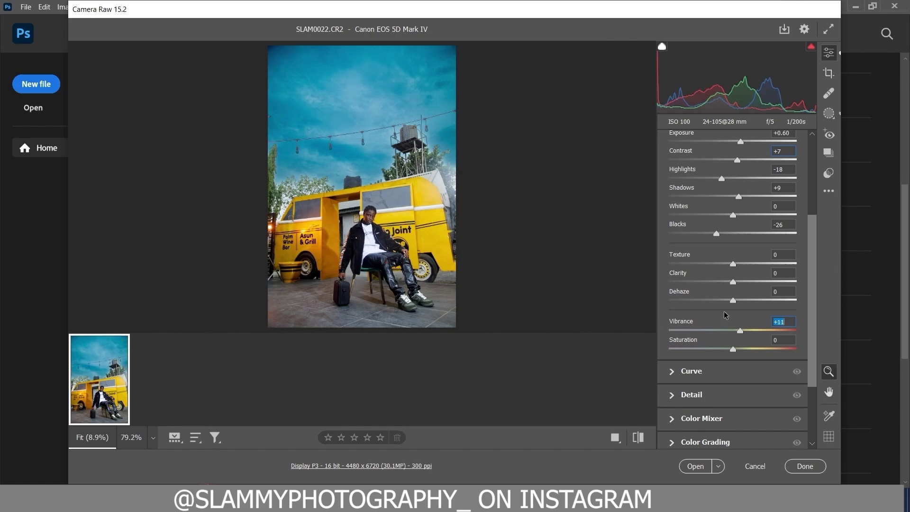
Enable chromatic aberration removal and lens profile corrections with the Default setup and the Canon EF 24-105mm f/4 profile.
scroll(724, 308, "down", 2)
scroll(724, 284, "up", 5)
scroll(725, 260, "down", 2)
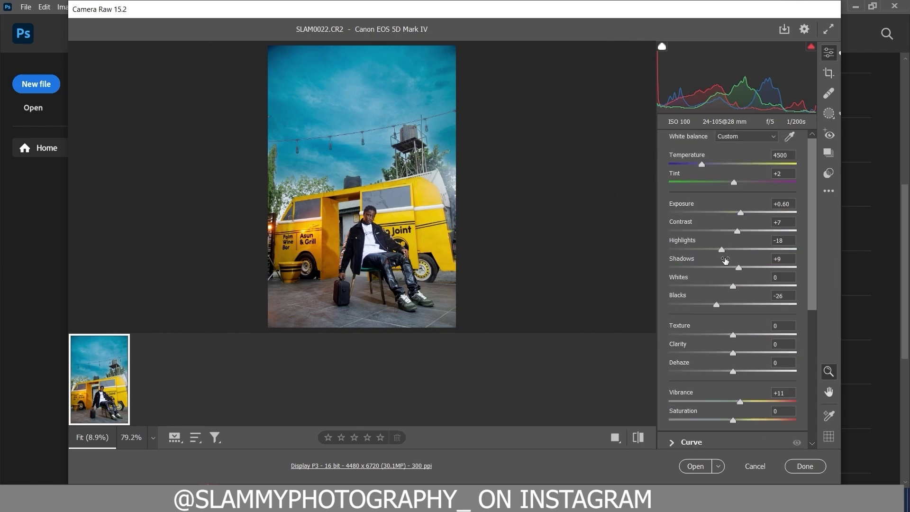
scroll(724, 263, "down", 3)
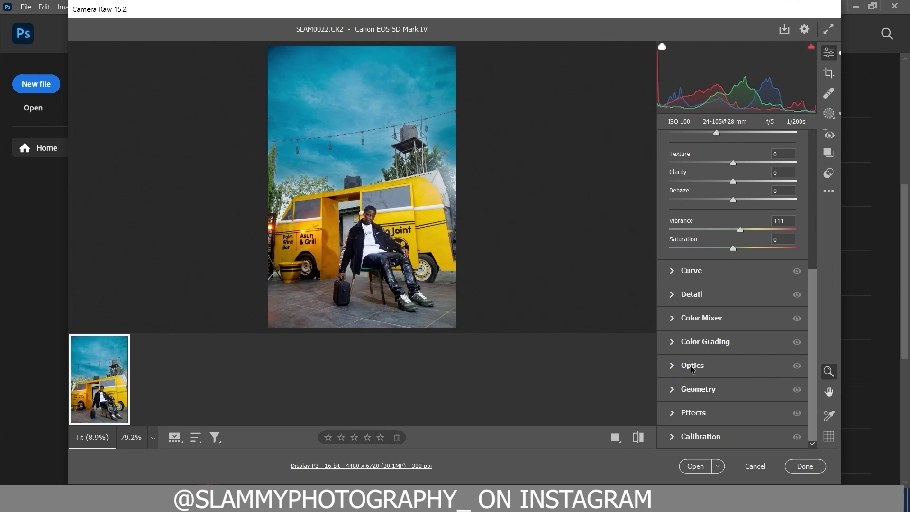
left_click(675, 366)
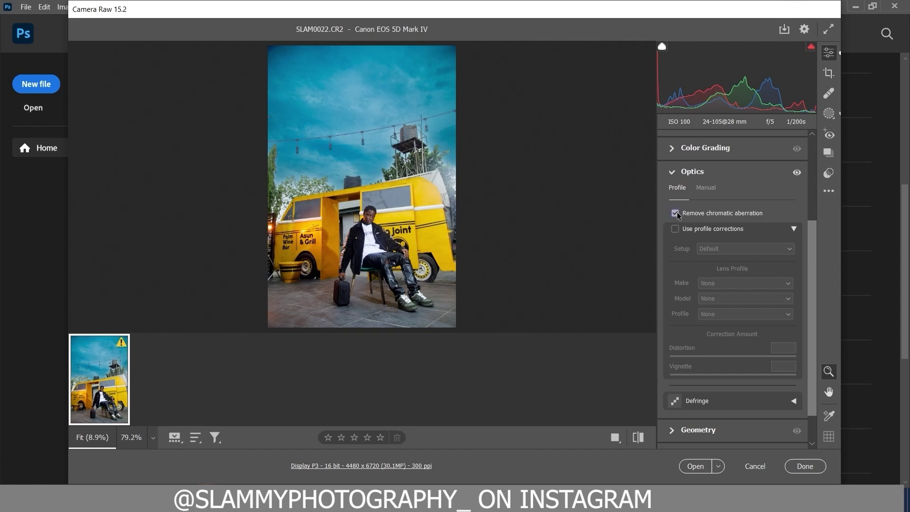
left_click(675, 229)
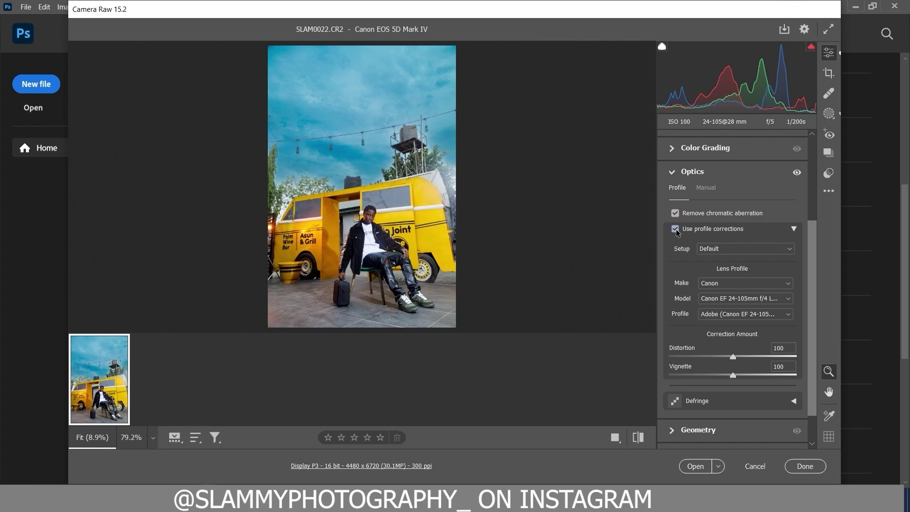
left_click(675, 229)
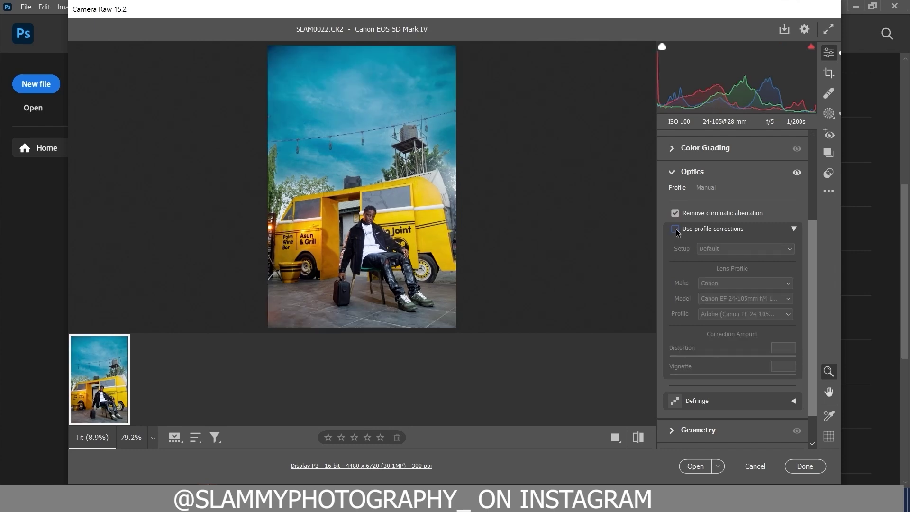
left_click(675, 229)
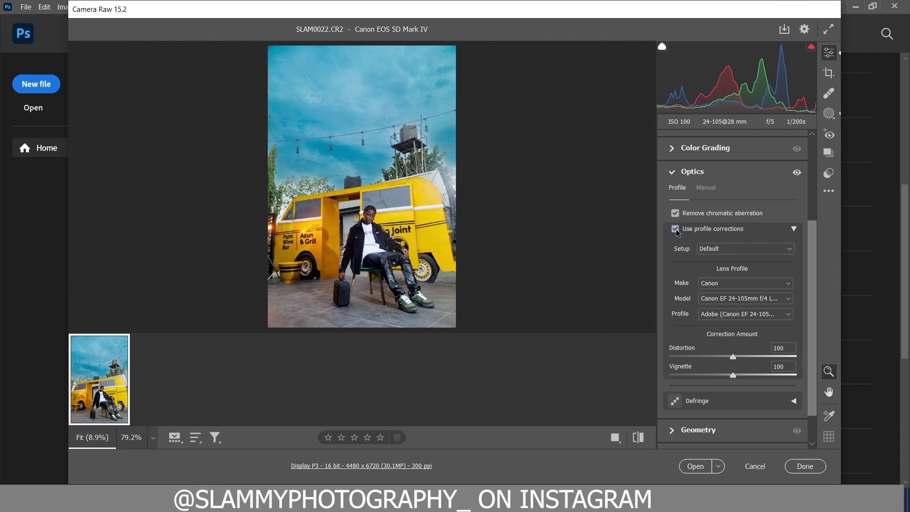
left_click(674, 213)
left_click(675, 214)
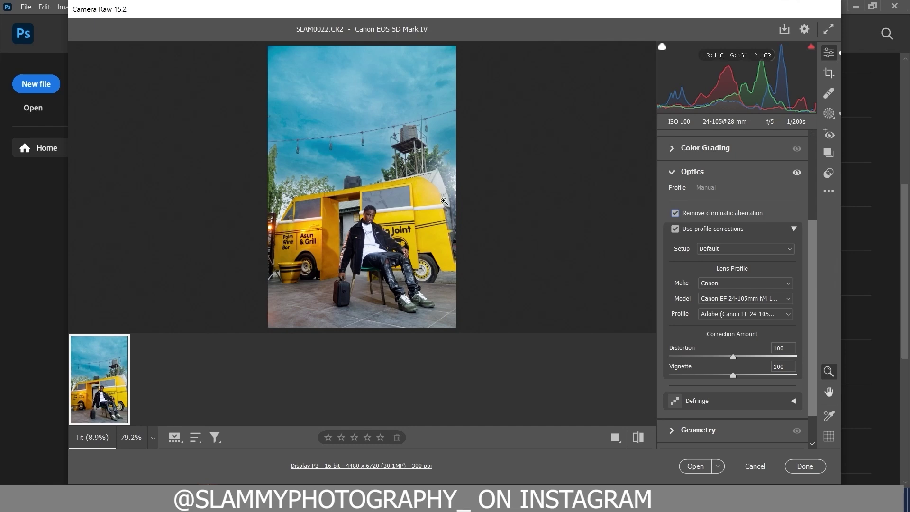
left_click(673, 172)
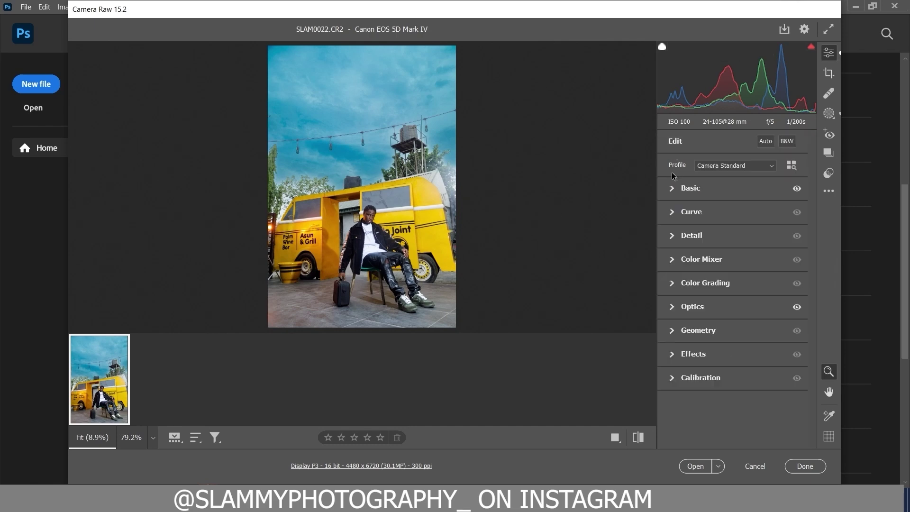
left_click(672, 259)
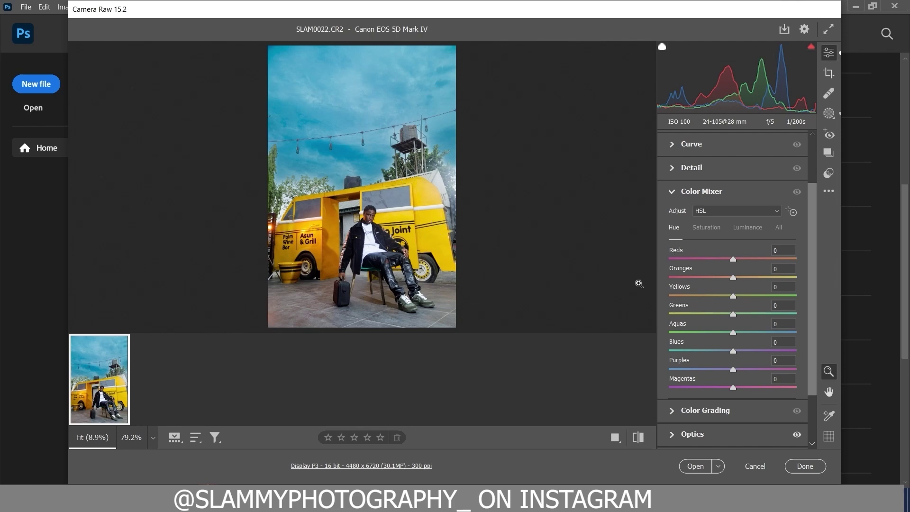
left_click_drag(683, 250, 691, 271)
left_click(673, 192)
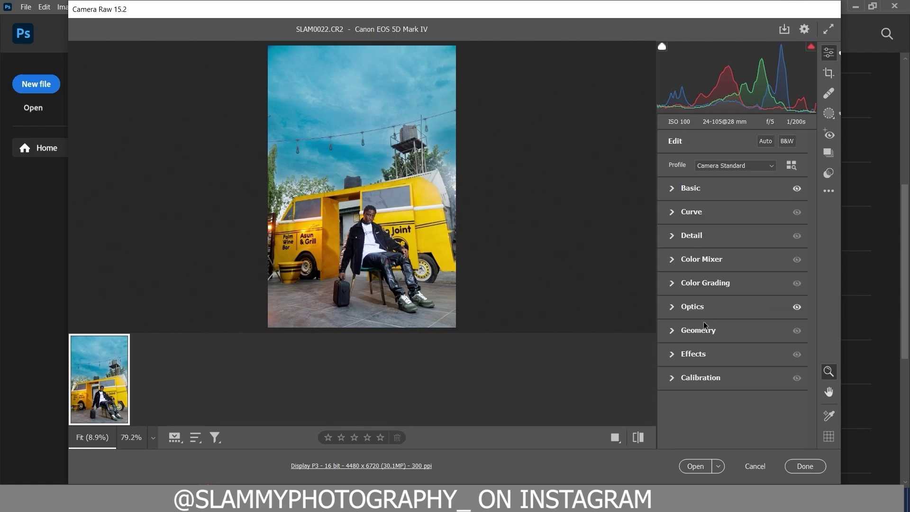
Compare the original and edited photo side by side, examining the man's face and jacket up close and the full frame.
left_click(375, 226)
scroll(351, 227, "up", 1)
scroll(352, 231, "down", 1)
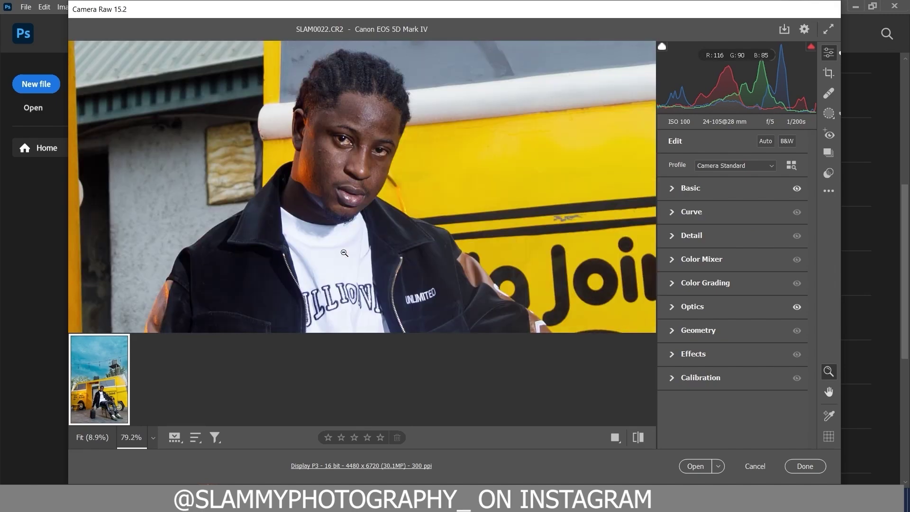
left_click(332, 193)
left_click(372, 222)
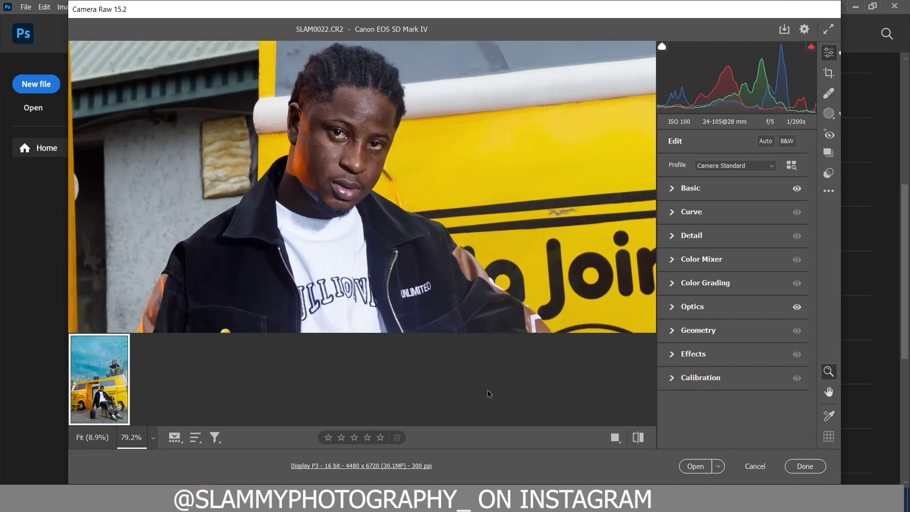
left_click(616, 438)
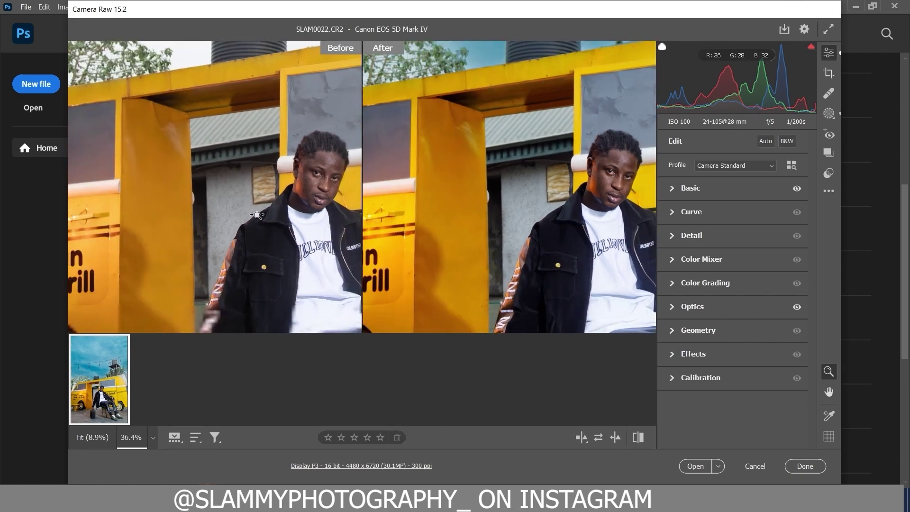
left_click_drag(256, 215, 286, 221)
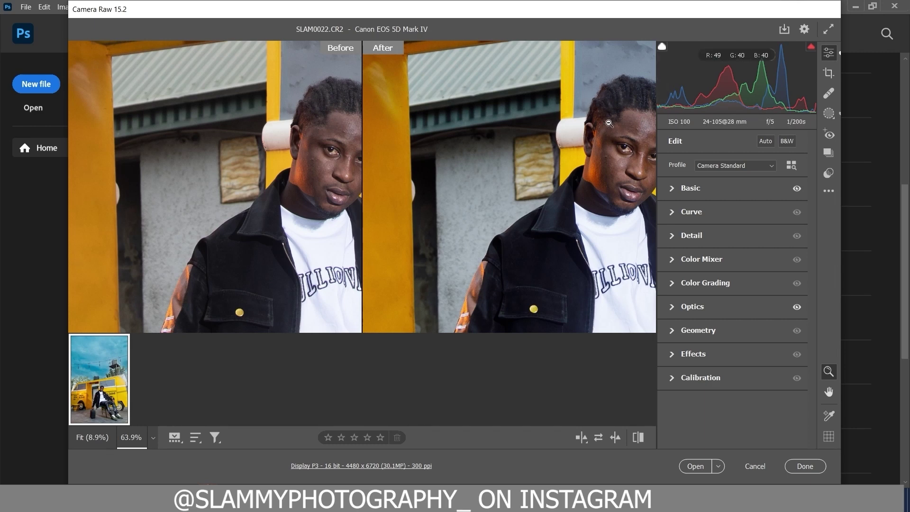
left_click(525, 237)
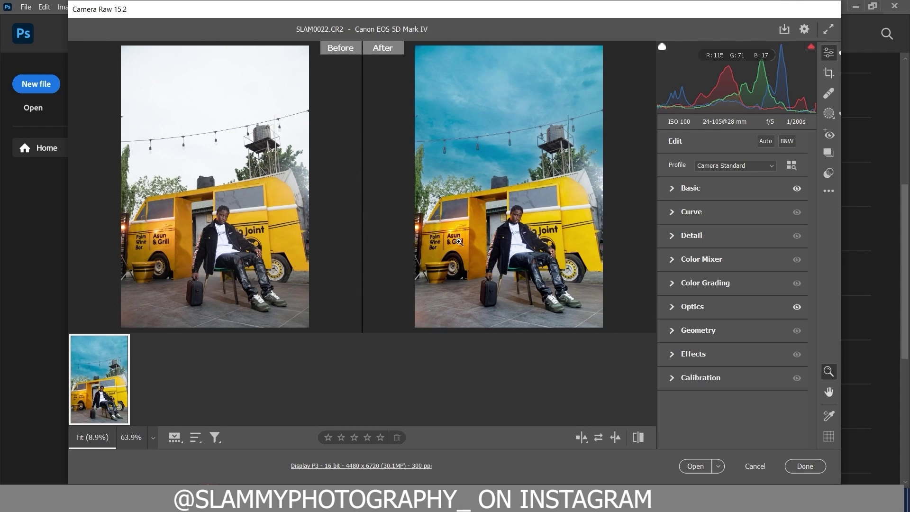
Set the Calibration Shadows Tint to +2, checking the van's wheel and the yellow pot up close.
left_click(672, 382)
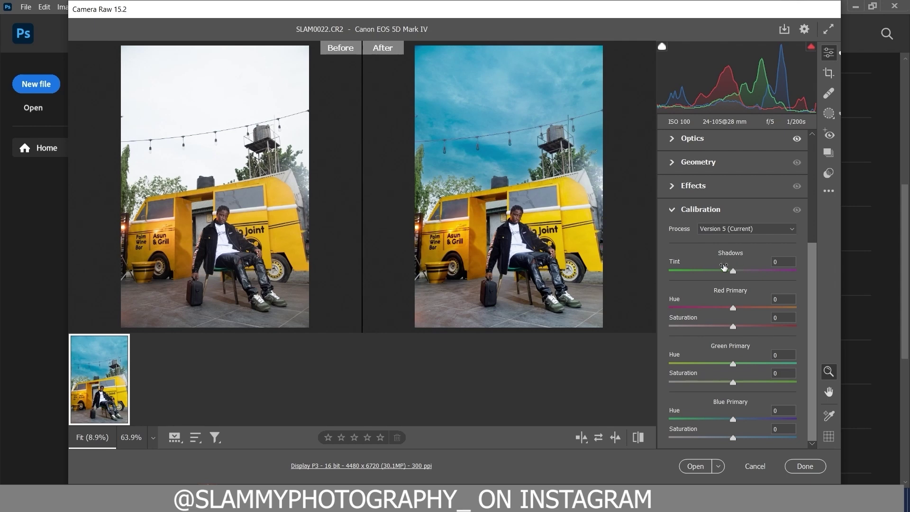
scroll(724, 265, "up", 4)
left_click(670, 187)
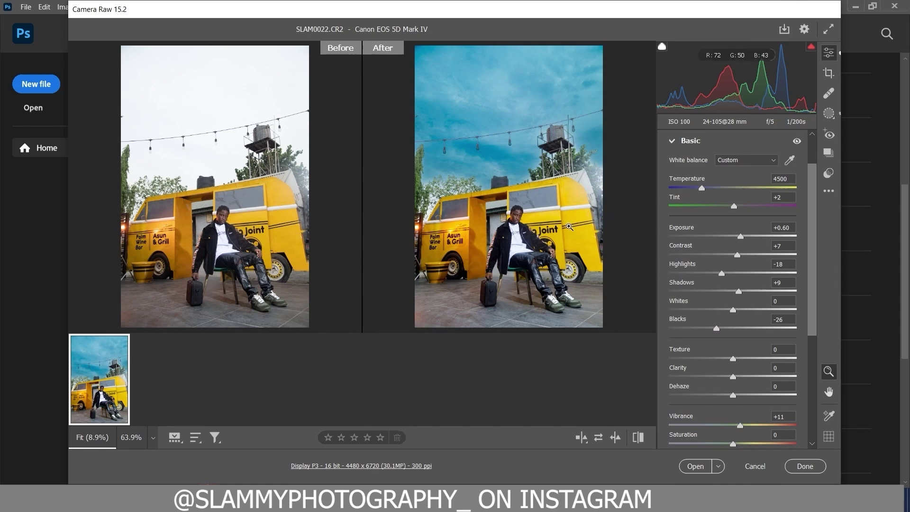
left_click(673, 140)
left_click(670, 378)
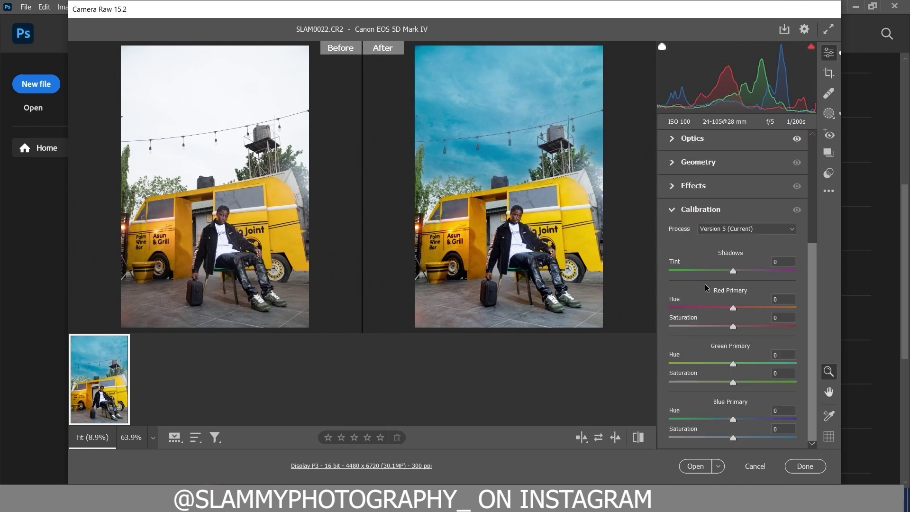
left_click_drag(690, 262, 721, 288)
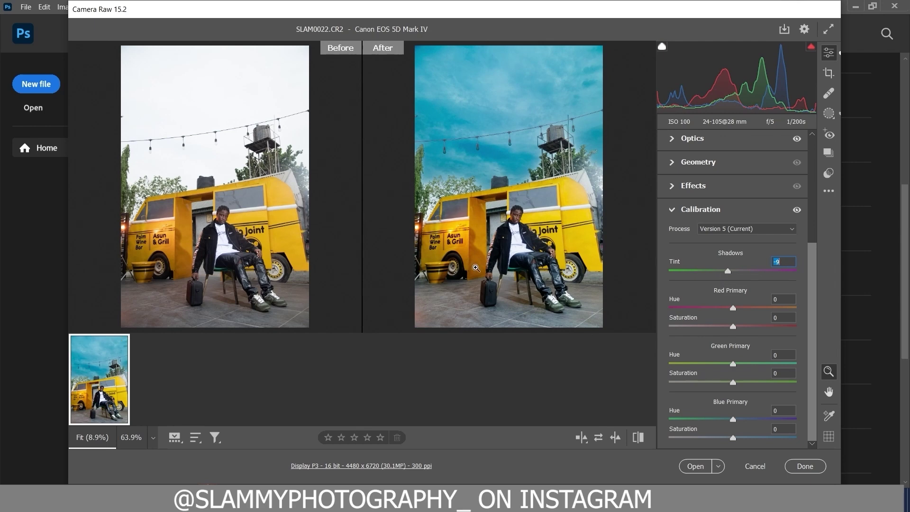
left_click(455, 277)
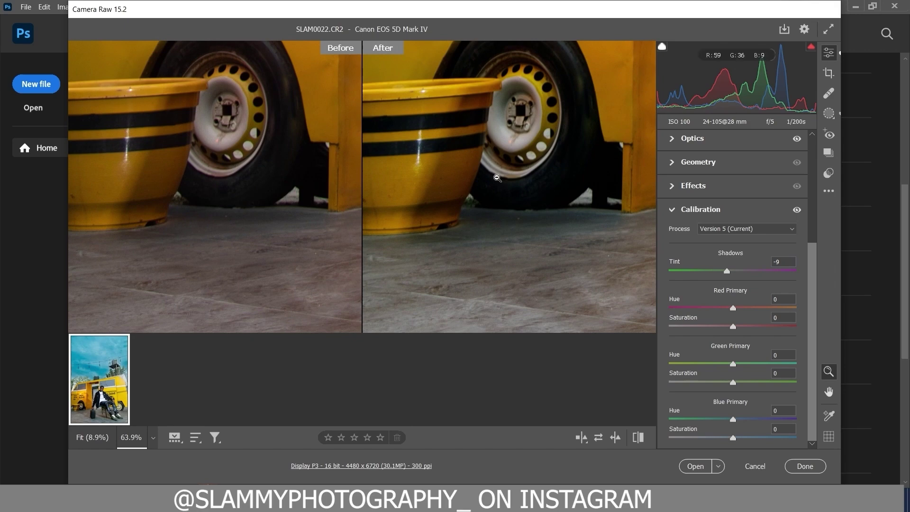
scroll(555, 182, "up", 2)
scroll(536, 199, "down", 2)
scroll(521, 173, "up", 2)
scroll(522, 175, "down", 2)
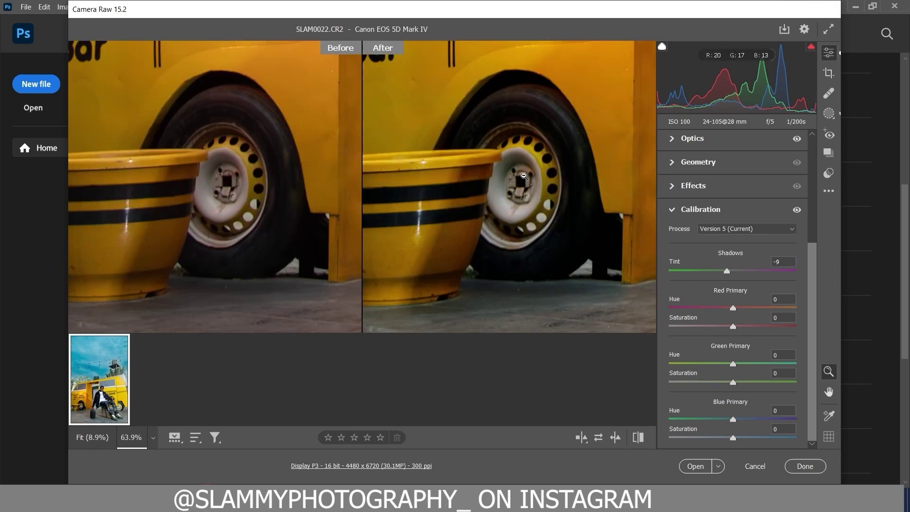
mouse_move(710, 260)
left_mouse_down()
mouse_move(677, 266)
mouse_move(701, 274)
left_mouse_up()
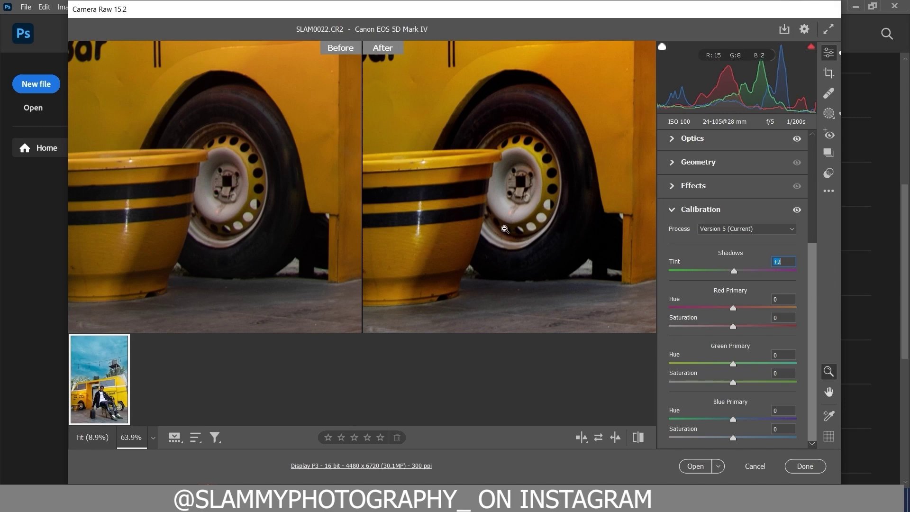
left_click(542, 252)
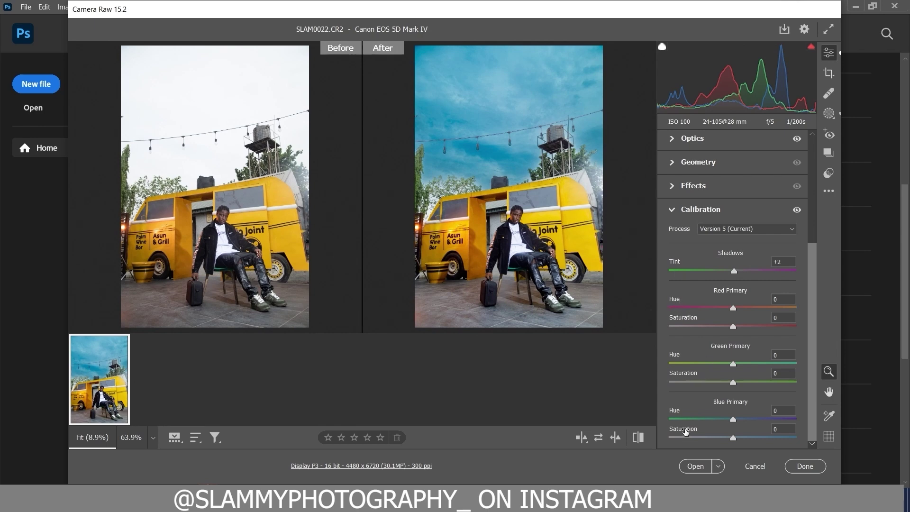
Set the Calibration Blue Primary Saturation to +23 and check the sky around a light bulb up close.
left_click_drag(686, 431, 702, 432)
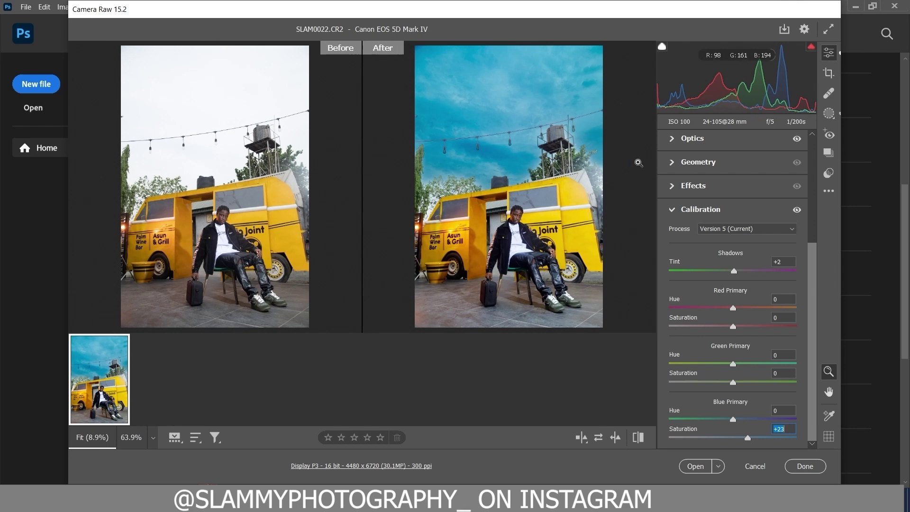
left_click(476, 152)
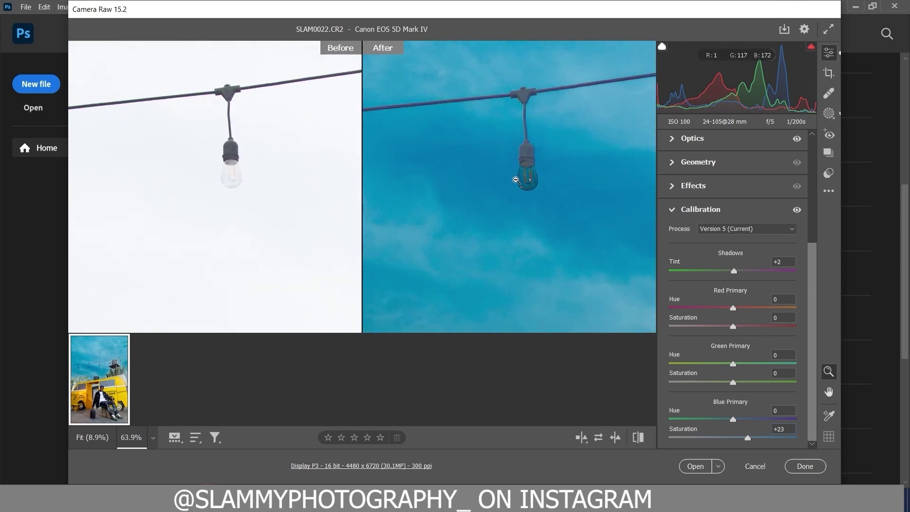
left_click(525, 205)
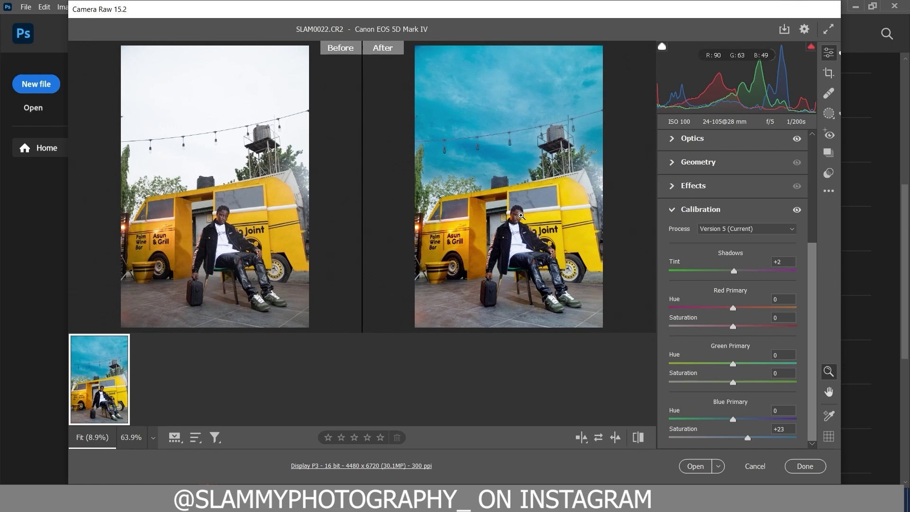
left_click(678, 211)
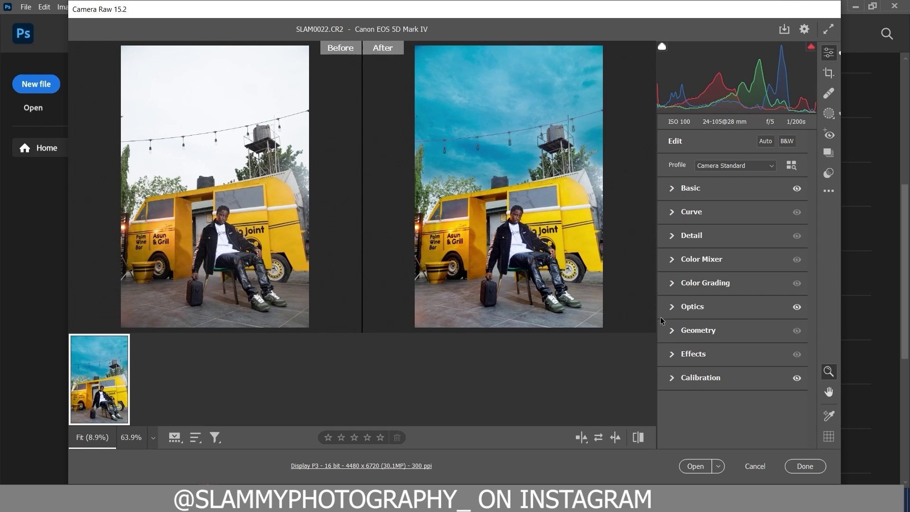
Open the developed photo in Photoshop and crop it to a 4:5 ratio, cutting mostly sky and keeping the van and seated man.
left_click(685, 464)
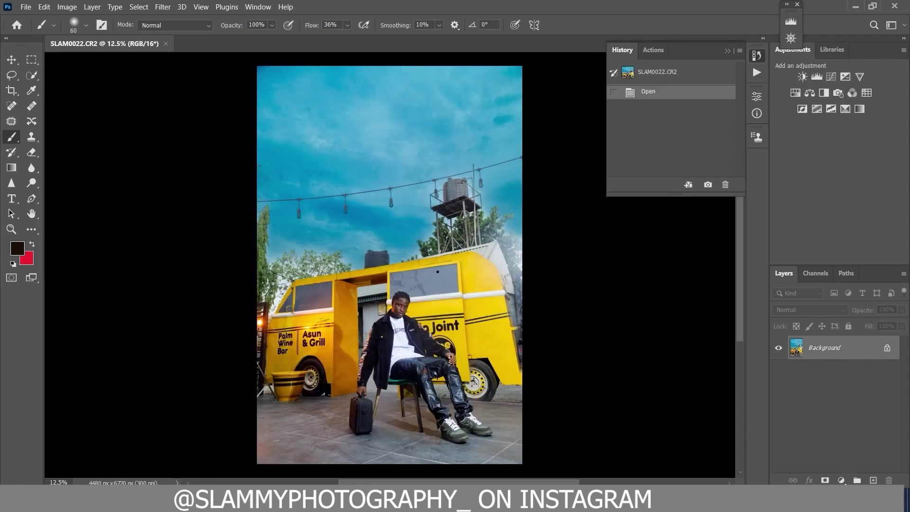
left_click(11, 90)
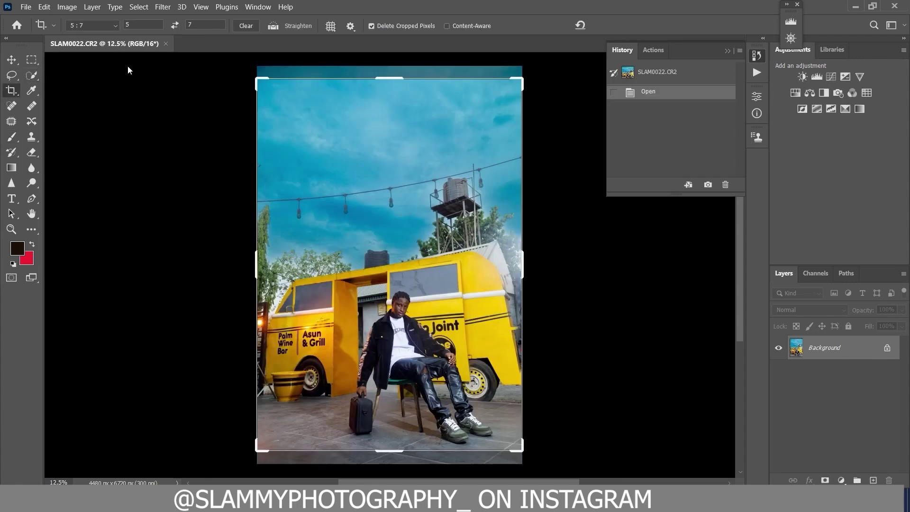
left_click_drag(390, 198, 391, 175)
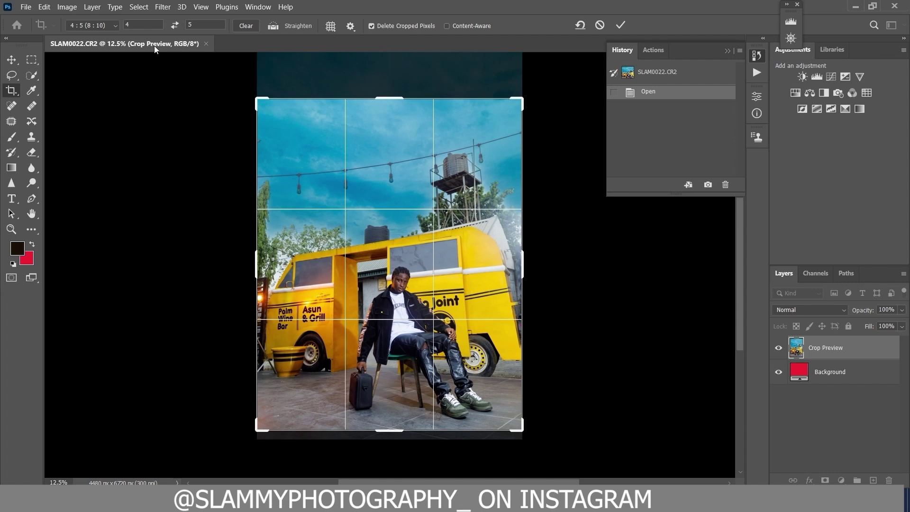
left_click(621, 25)
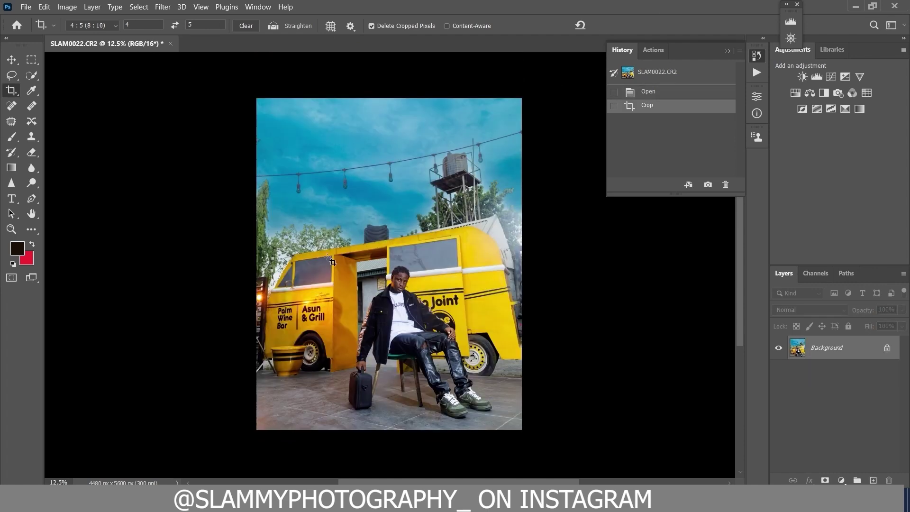
Remove blemishes from the man's forehead, cheeks, nose and jaw with a size 10 Content-Aware Spot Healing Brush.
left_click(201, 7)
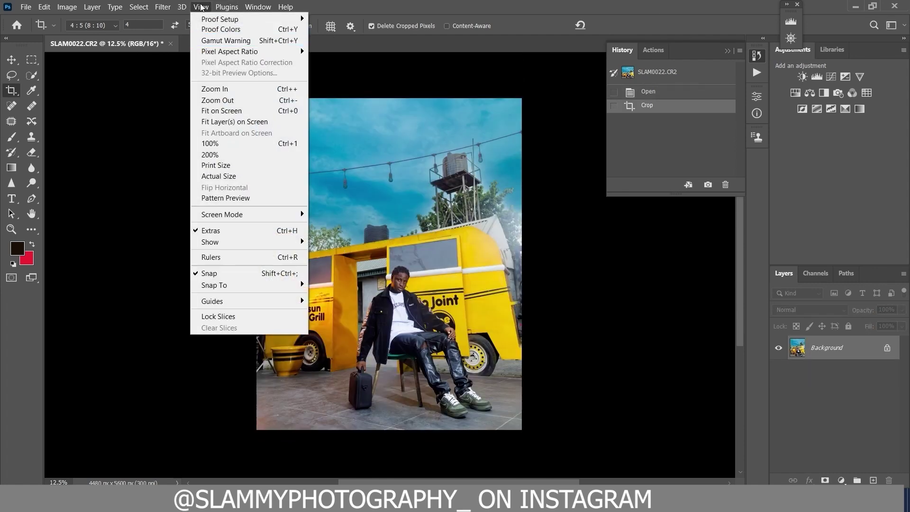
left_click(201, 7)
left_click(201, 7)
left_click(232, 111)
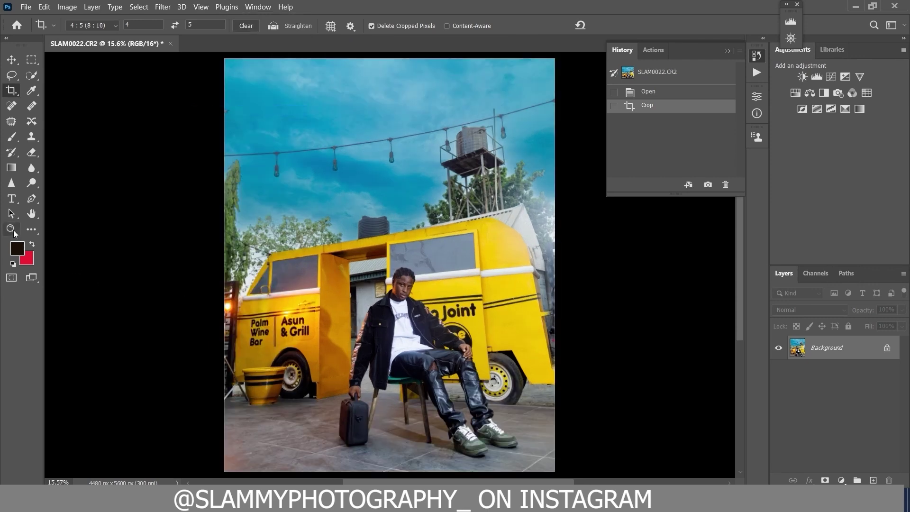
left_click(12, 228)
left_click_drag(406, 294, 492, 344)
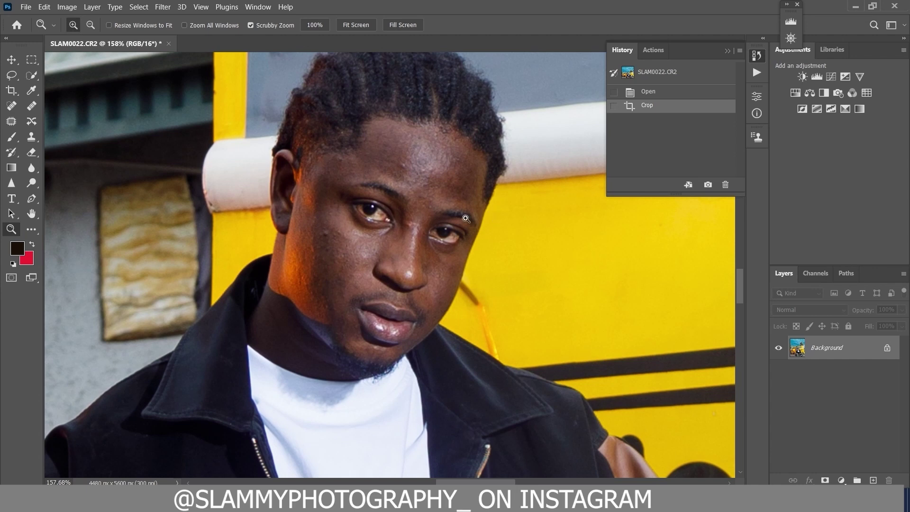
left_click(403, 165)
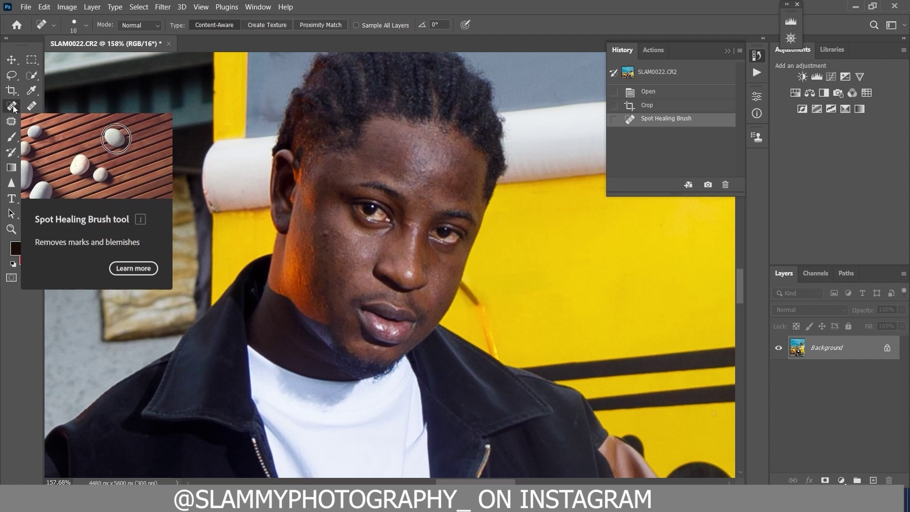
left_click(327, 233)
left_click(325, 248)
left_click(313, 250)
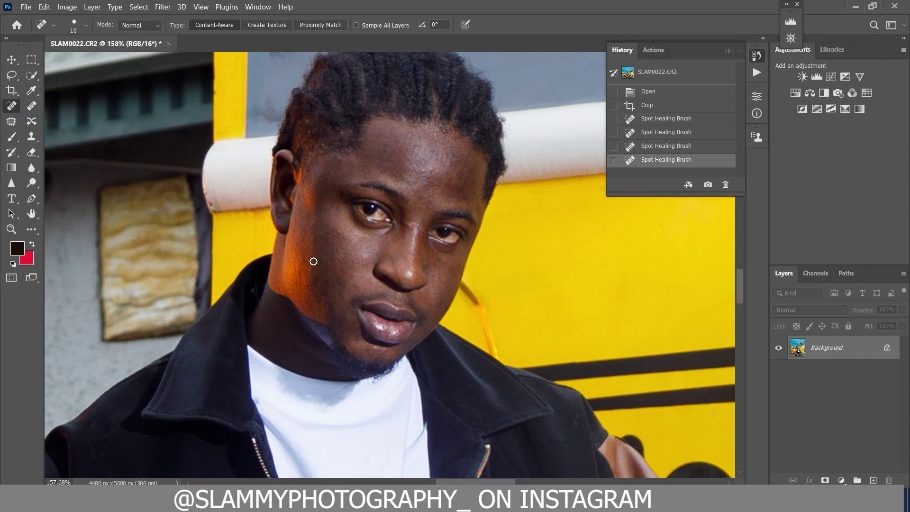
left_click(314, 260)
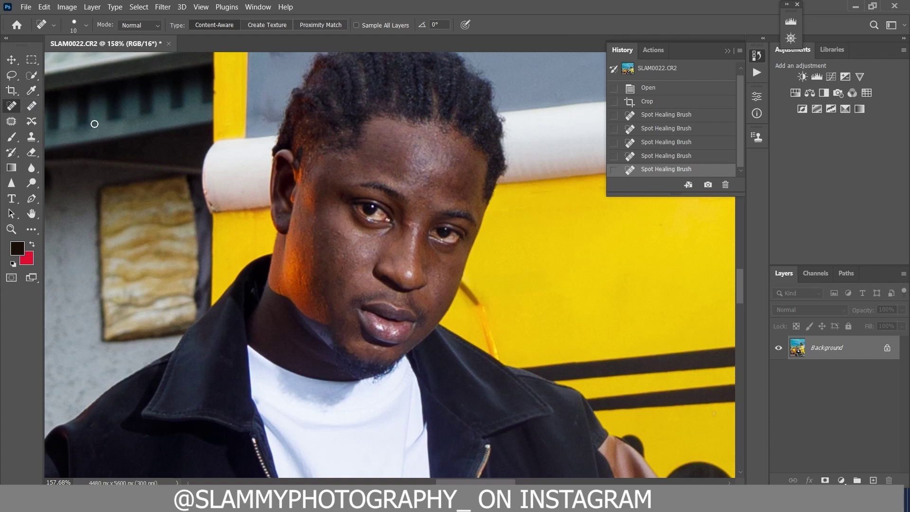
left_click(325, 206)
left_click(340, 234)
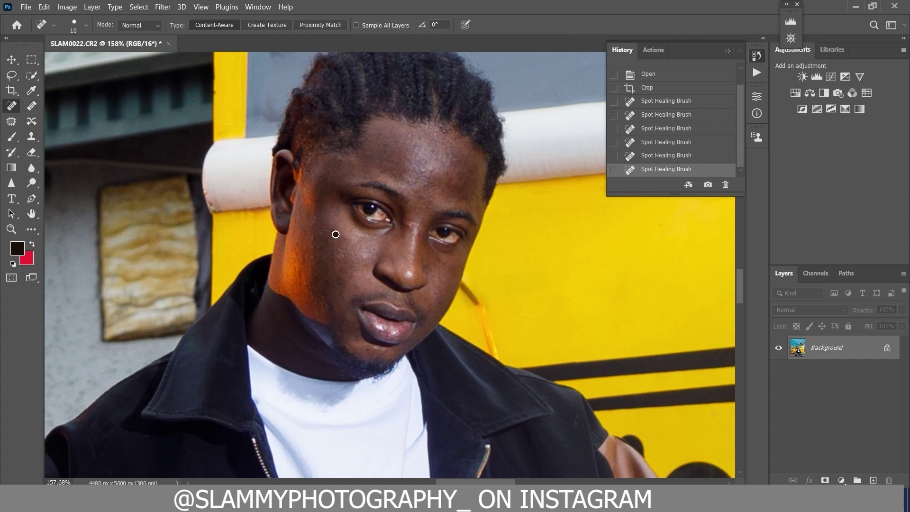
left_click(338, 161)
left_click(411, 137)
left_click(447, 131)
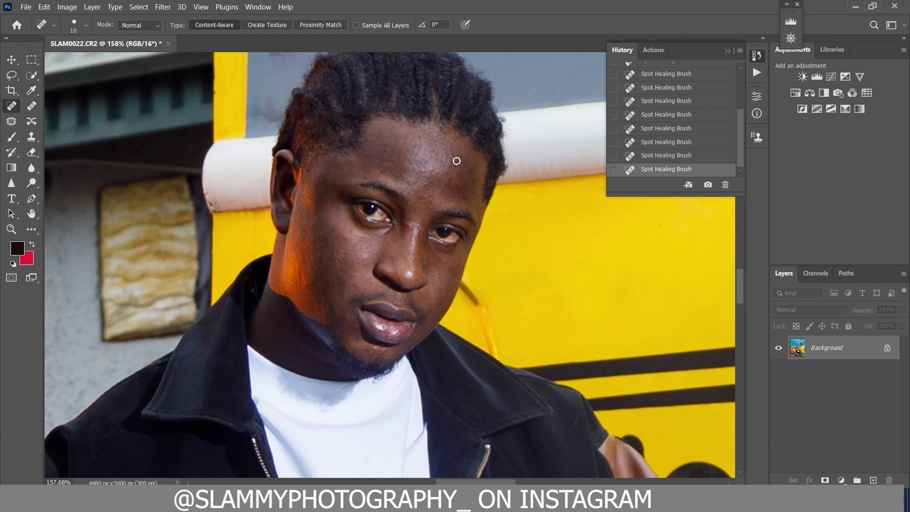
left_click(457, 161)
left_click(419, 172)
left_click(429, 169)
left_click(426, 184)
left_click(423, 186)
left_click(414, 181)
left_click(338, 256)
left_click(350, 239)
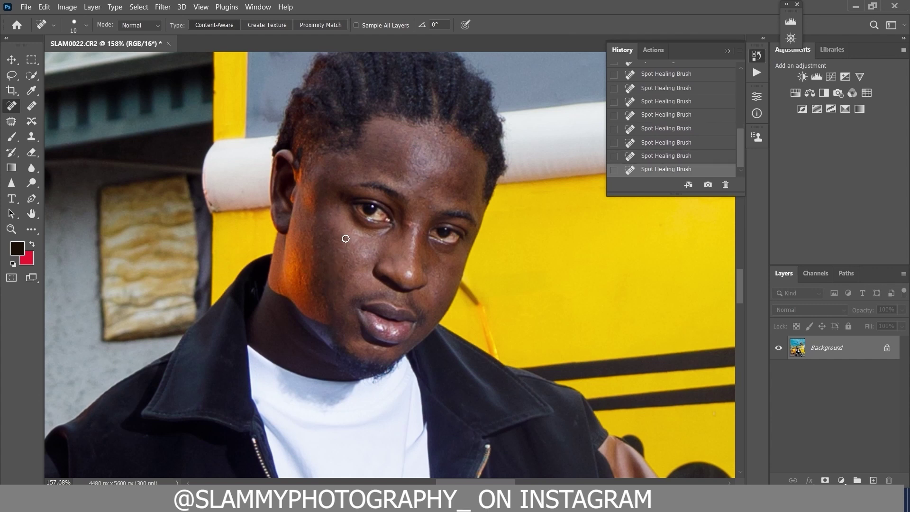
left_click(320, 249)
left_click(316, 237)
left_click(312, 249)
left_click(312, 225)
left_click(314, 209)
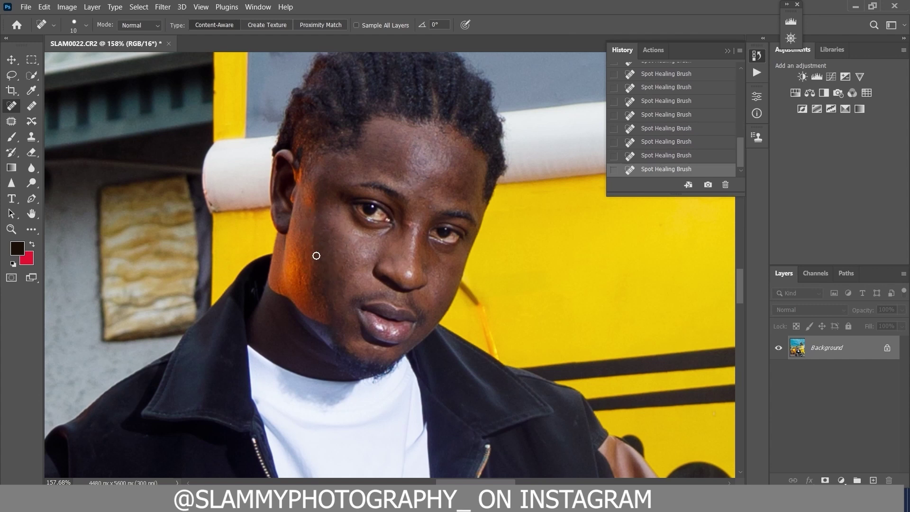
left_click(312, 260)
left_click(312, 254)
left_click(345, 298)
left_click(324, 308)
left_click(425, 207)
left_click(424, 206)
left_click(408, 225)
left_click(424, 198)
left_click(432, 202)
left_click(421, 196)
left_click(376, 170)
left_click(321, 146)
left_click(329, 242)
left_click(319, 236)
left_click(304, 289)
left_click(299, 282)
left_click(305, 279)
left_click(310, 283)
left_click(355, 327)
left_click(468, 141)
left_click(443, 278)
Inspect the retouched photo in full frame and examine the man's hand and face up close.
left_click(201, 6)
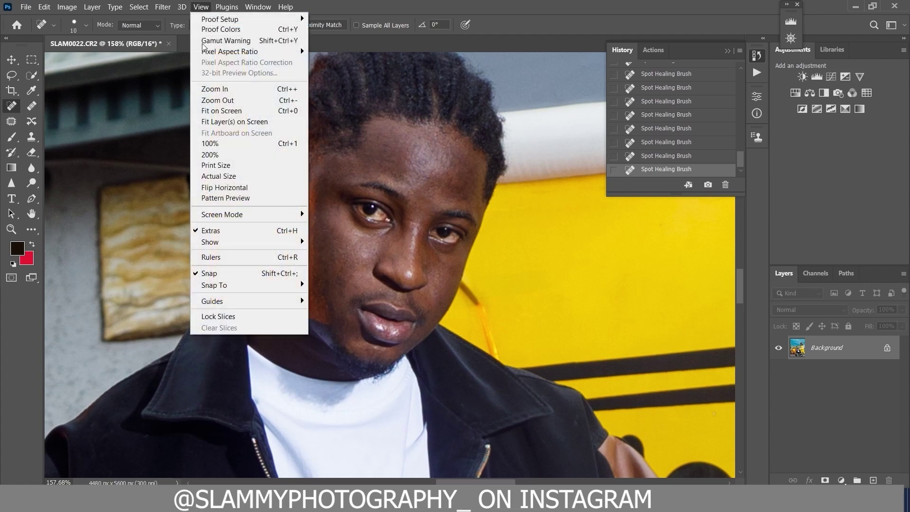
left_click(225, 110)
left_click(10, 229)
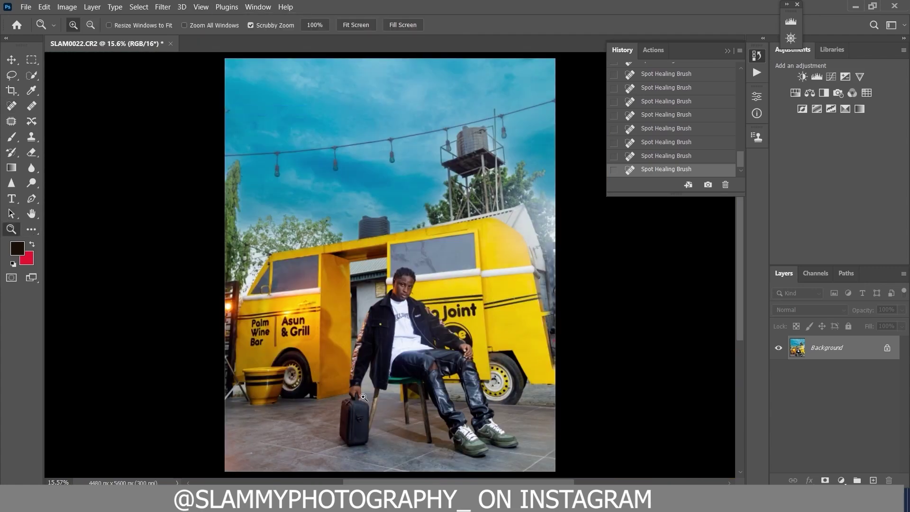
left_click_drag(363, 401, 372, 432)
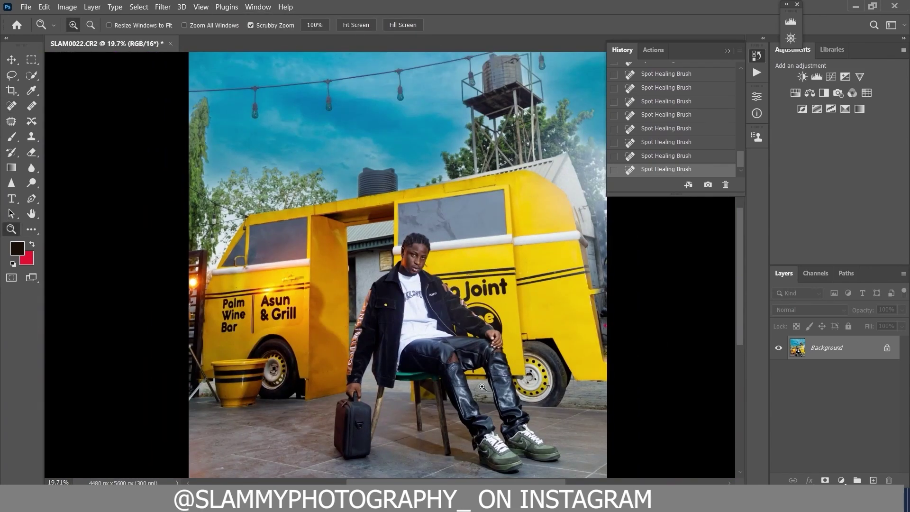
left_click_drag(497, 331, 565, 400)
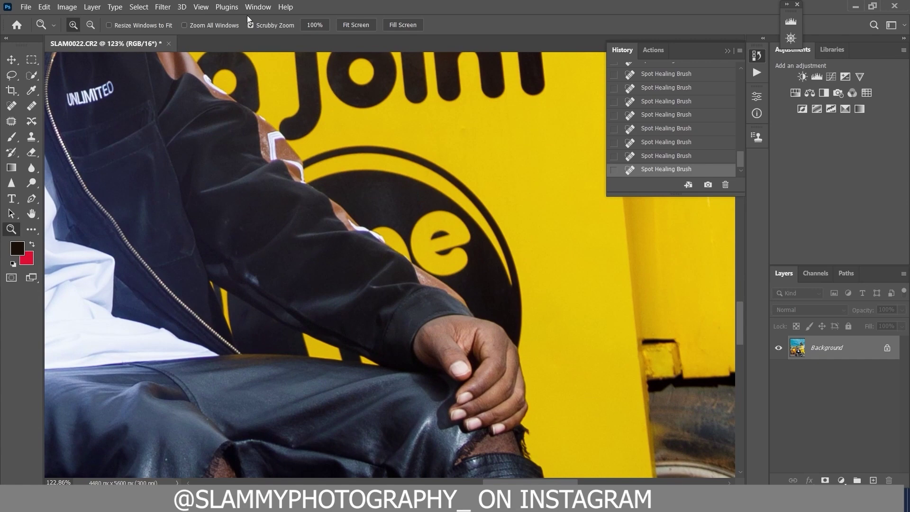
left_click(200, 8)
left_click(236, 112)
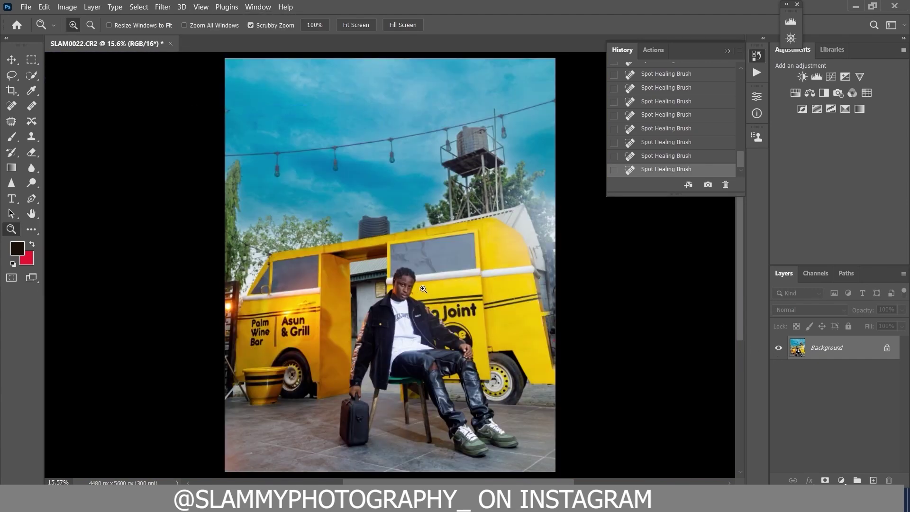
left_click_drag(401, 283, 487, 383)
left_click(201, 8)
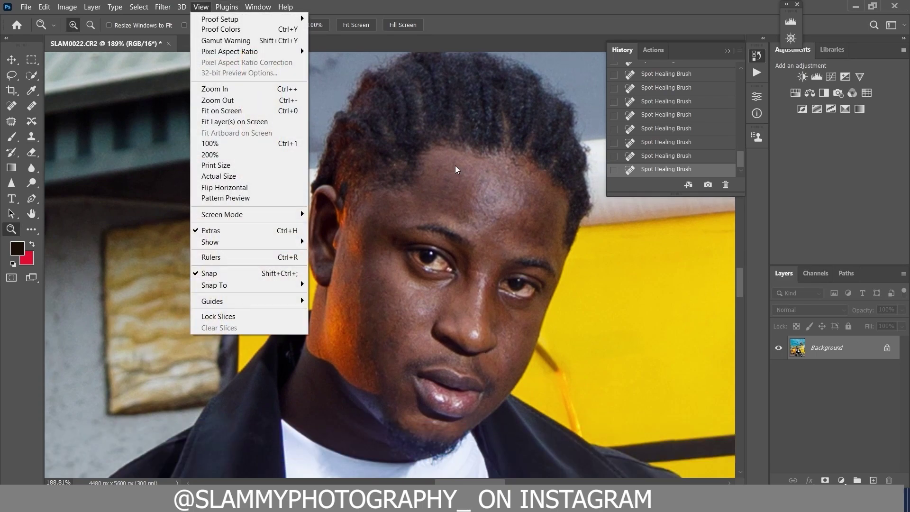
left_click(235, 111)
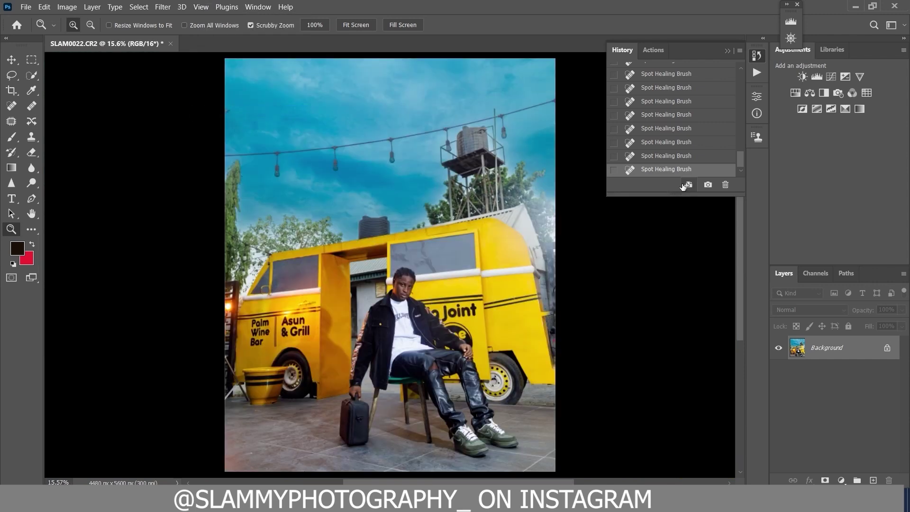
Run the autoFix FS action from the Basic Retouch set and compare the man's face with the AutoFIX group hidden and shown.
left_click(756, 73)
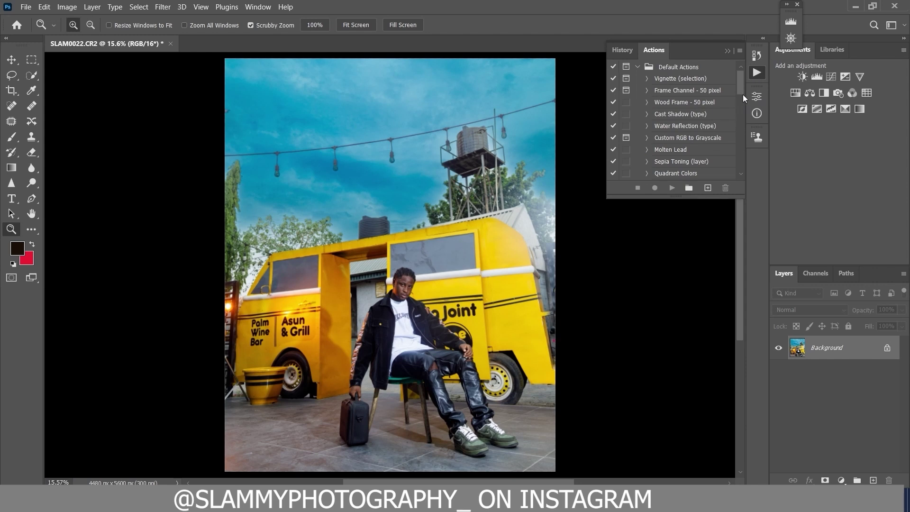
left_click_drag(742, 94, 743, 166)
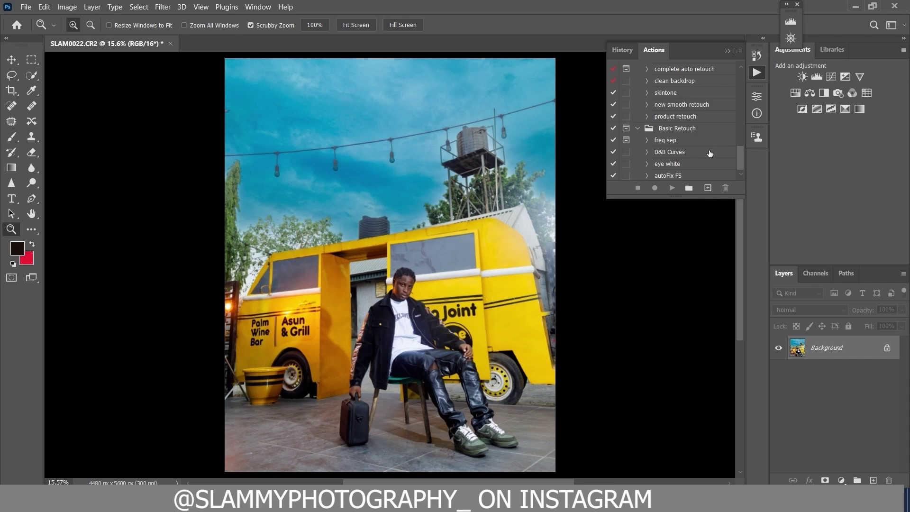
left_click(665, 177)
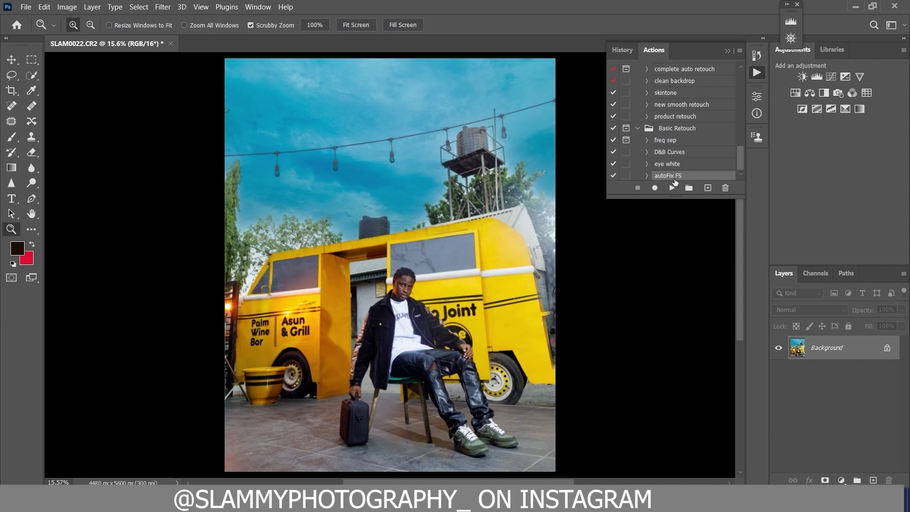
left_click(673, 188)
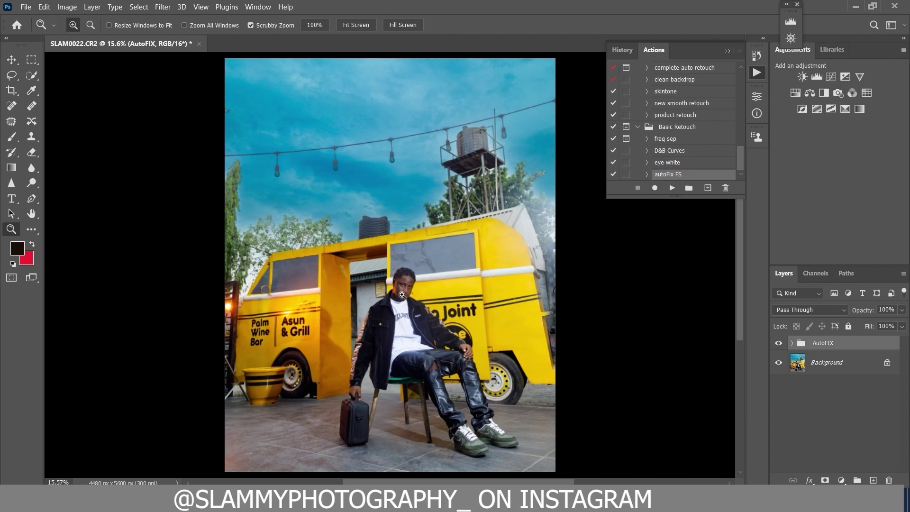
left_click_drag(422, 313, 491, 333)
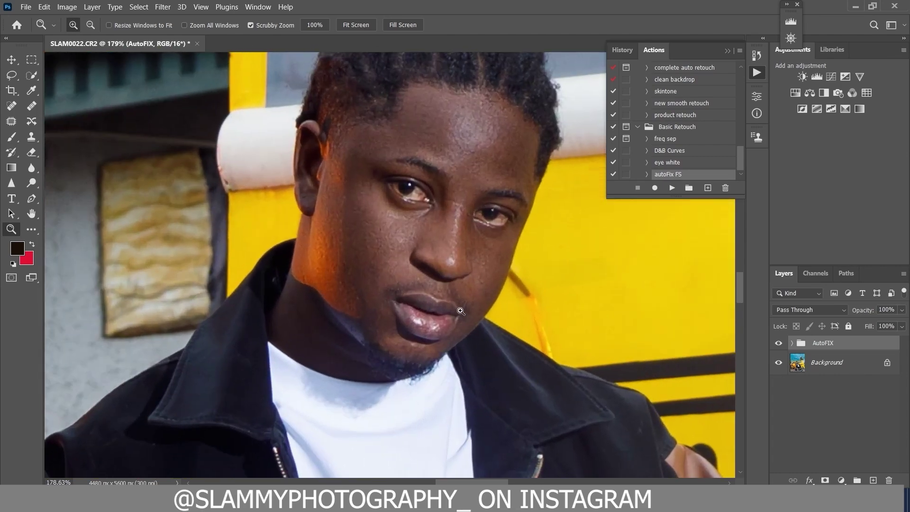
scroll(477, 330, "up", 1)
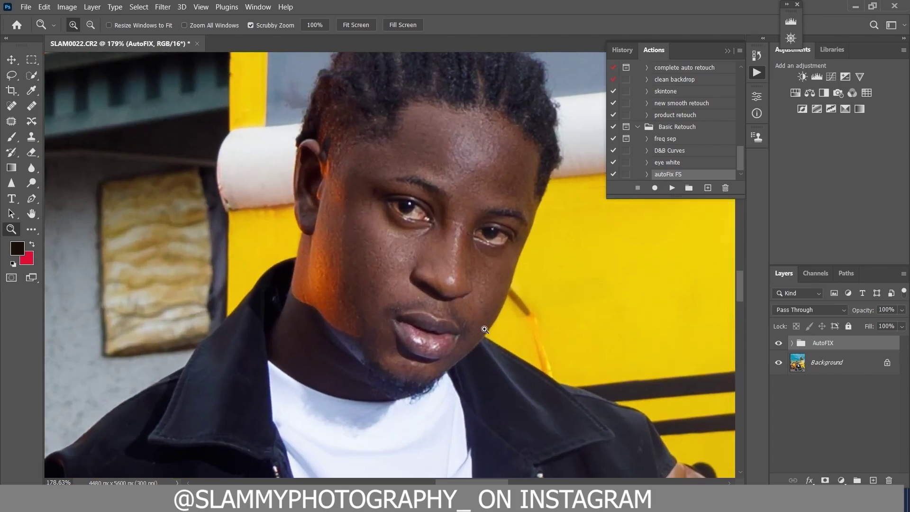
left_click(777, 345)
left_click(778, 345)
Merge the AutoFIX group into a flattened image and run the autoFix FS action again.
right_click(843, 348)
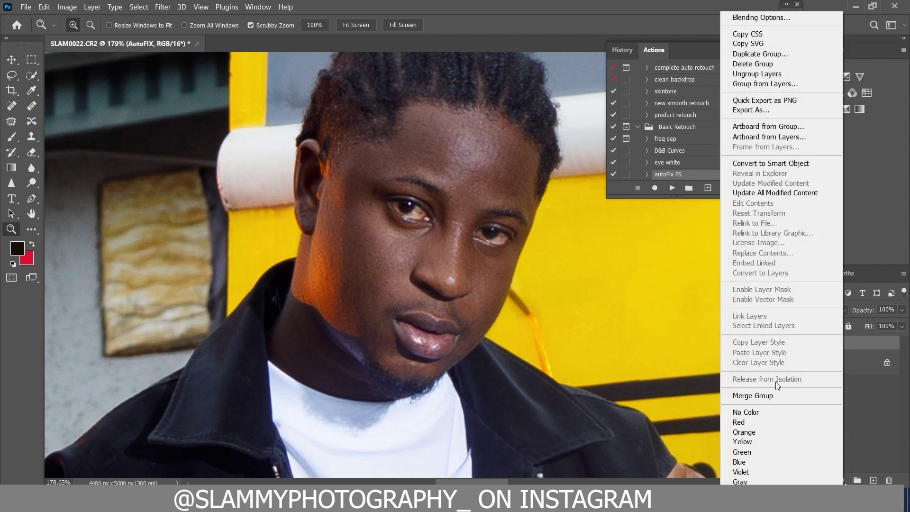
left_click(758, 393)
right_click(864, 349)
left_click(783, 377)
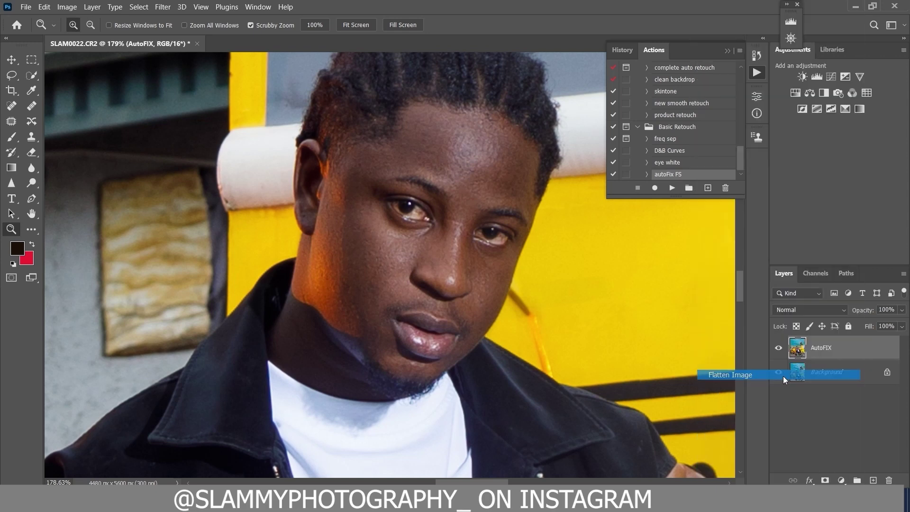
left_click(670, 189)
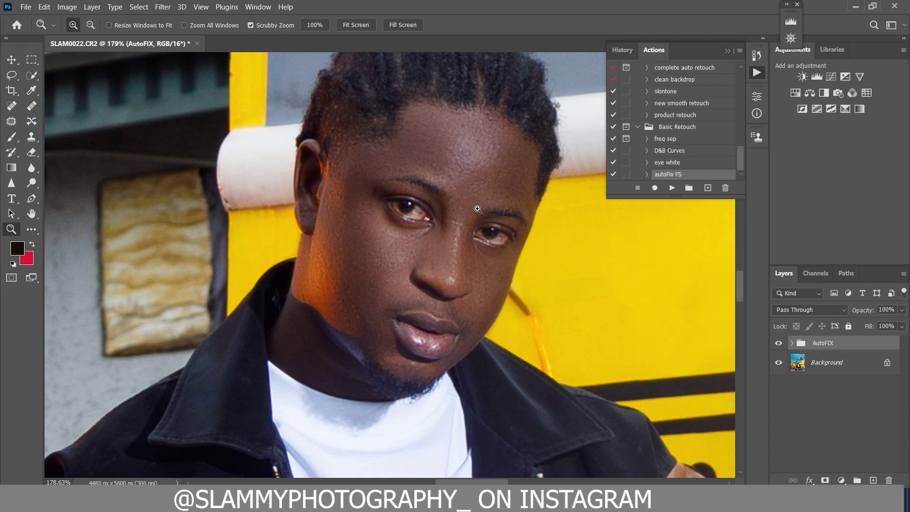
Compare the face before and after autoFix in the history and revert to the first Duplicate Layer state following the spot healing.
left_click(757, 56)
mouse_move(736, 152)
left_mouse_down()
mouse_move(735, 116)
mouse_move(733, 125)
left_mouse_up()
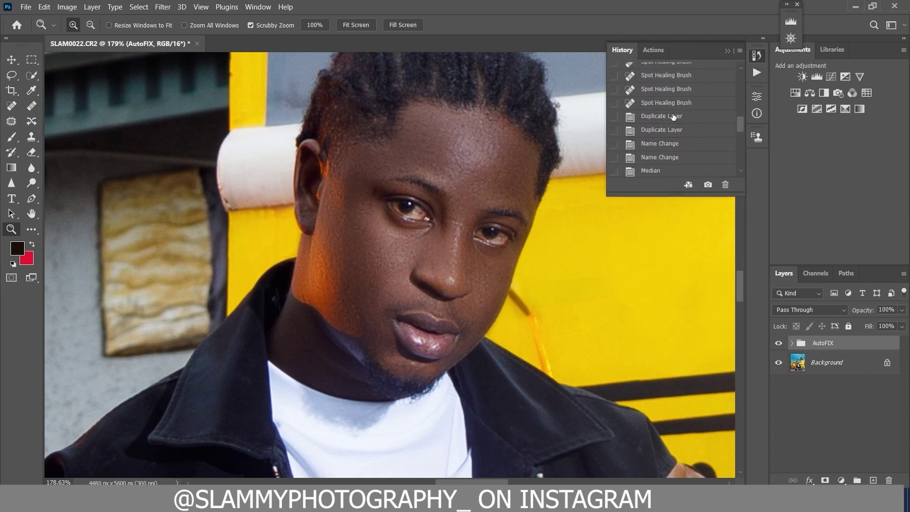
left_click(664, 89)
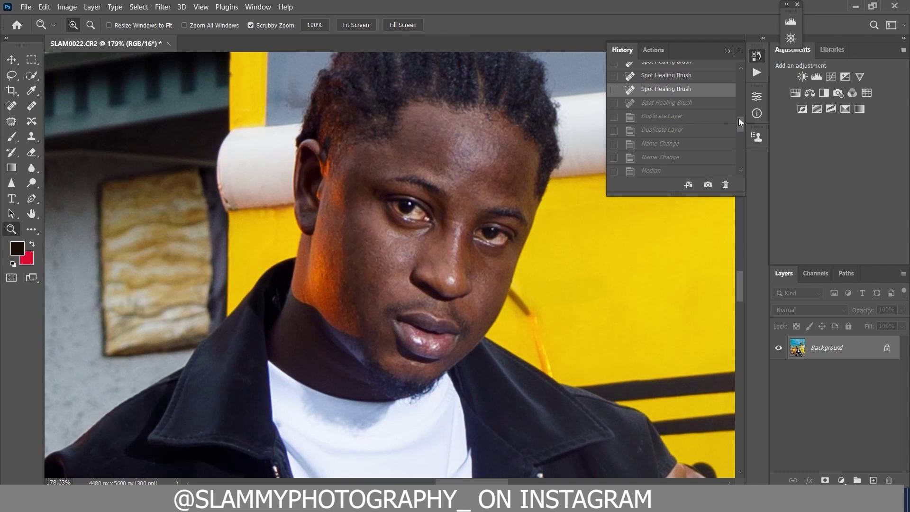
left_click_drag(743, 122, 742, 181)
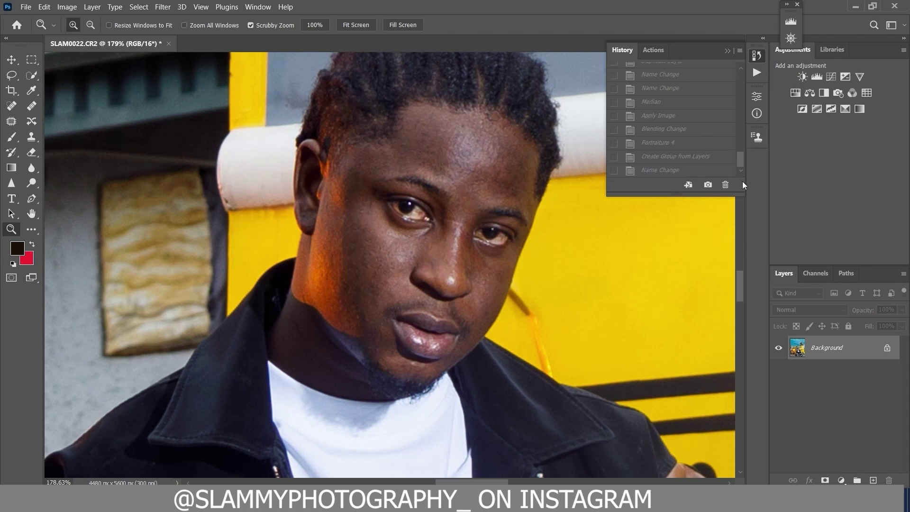
left_click(675, 171)
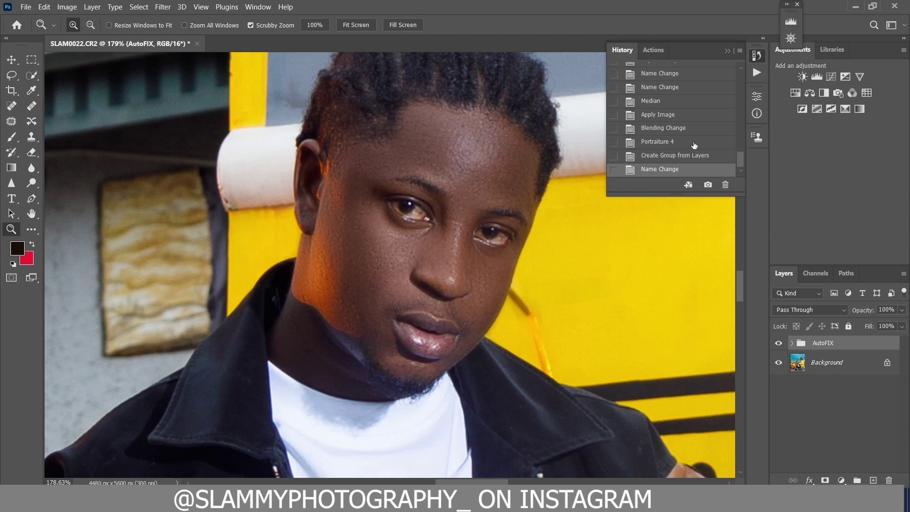
left_click_drag(741, 161, 740, 120)
left_click(661, 143)
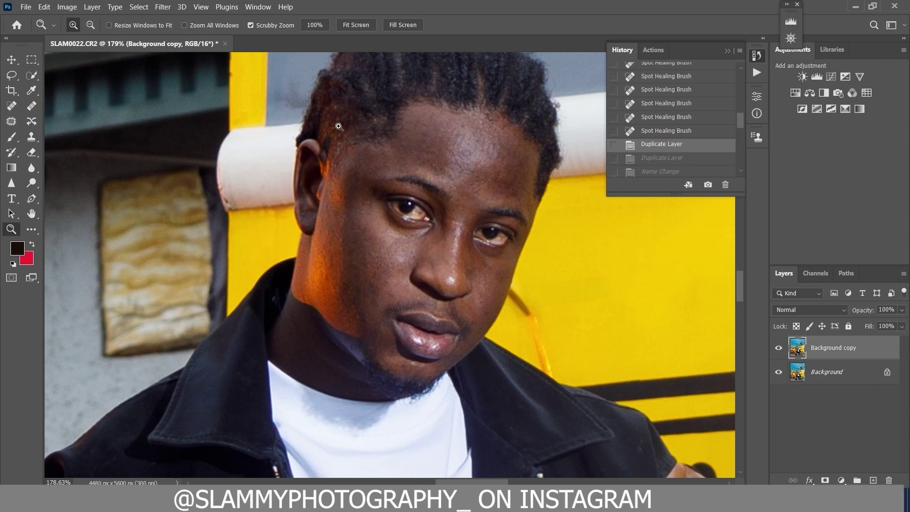
Examine the skin on the man's face up close and check the whole photo in full frame.
left_click(201, 8)
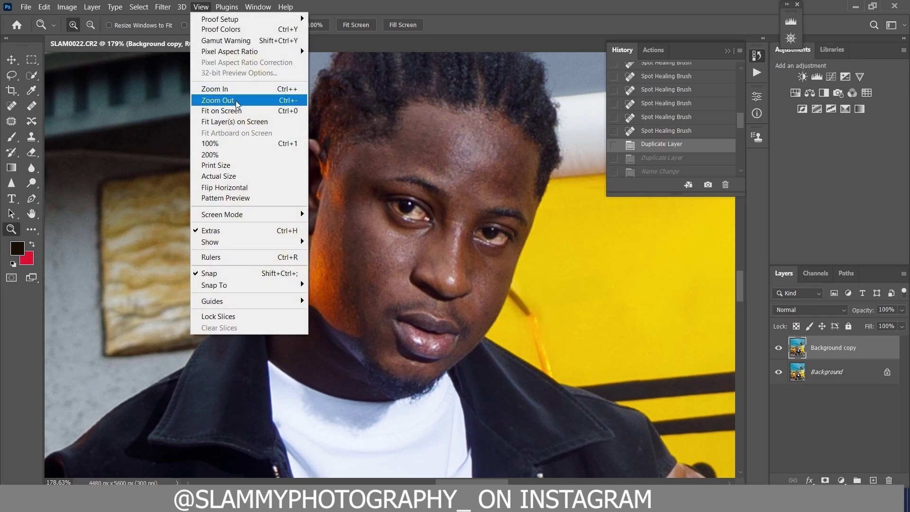
left_click(228, 111)
left_click_drag(410, 292, 464, 355)
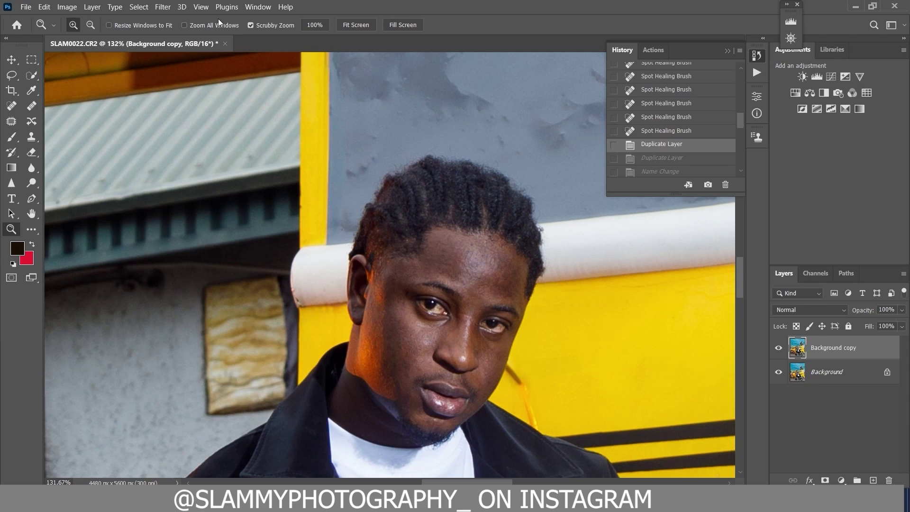
left_click(201, 7)
left_click(243, 111)
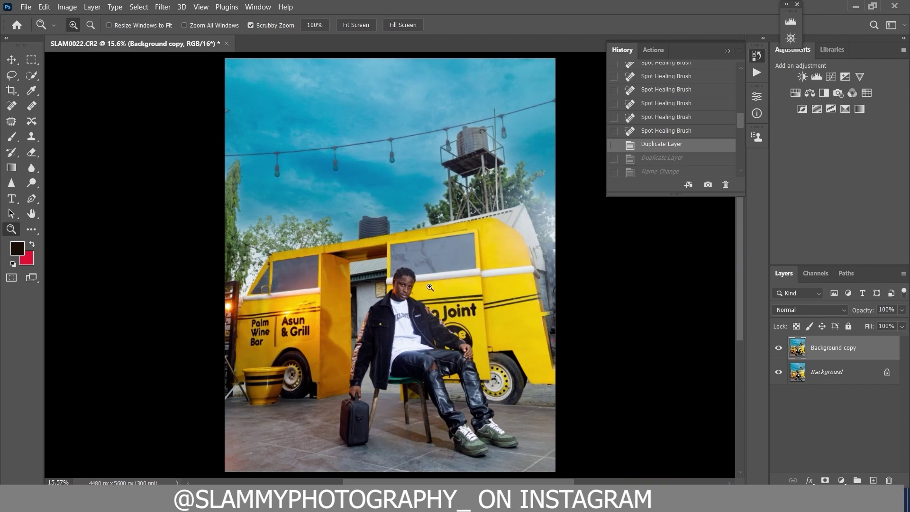
left_click_drag(394, 285, 458, 353)
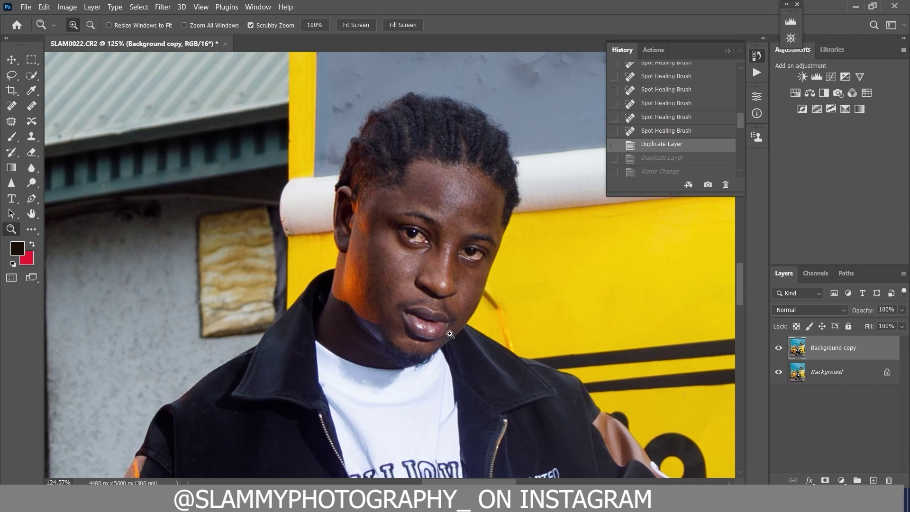
left_click(208, 8)
left_click(223, 111)
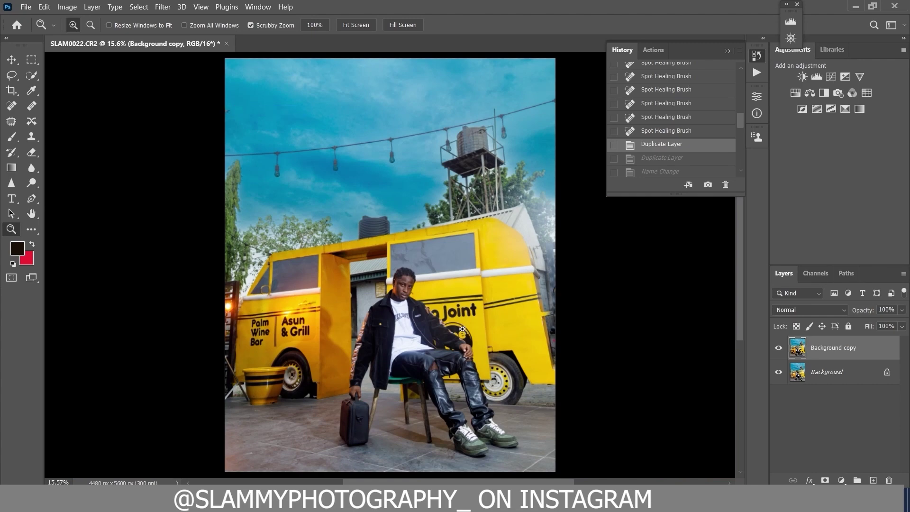
Flatten the image and start the freq sep action from the Basic Retouch set with the man's face in close view.
right_click(829, 344)
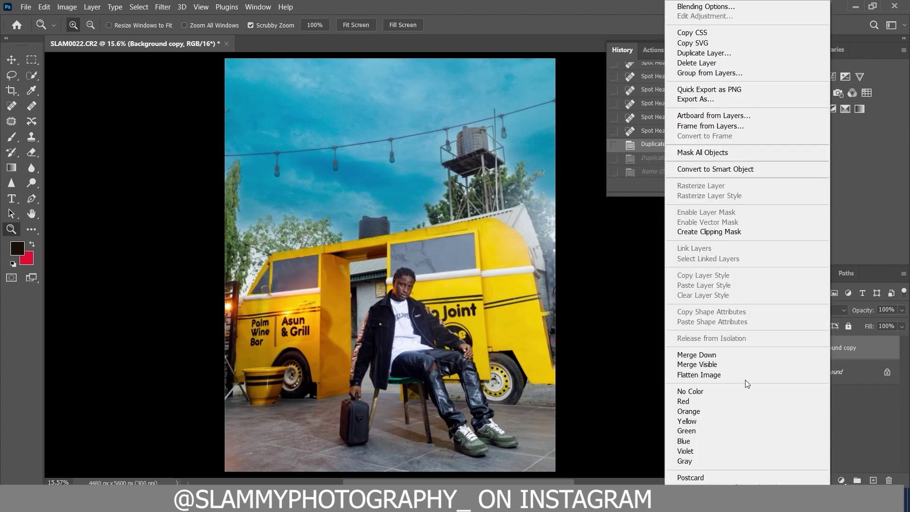
left_click(745, 378)
left_click(756, 75)
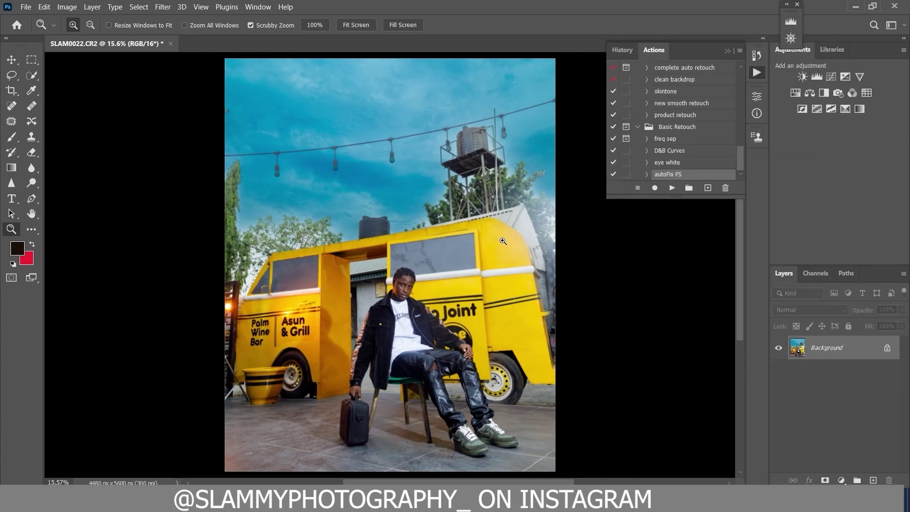
left_click(400, 293)
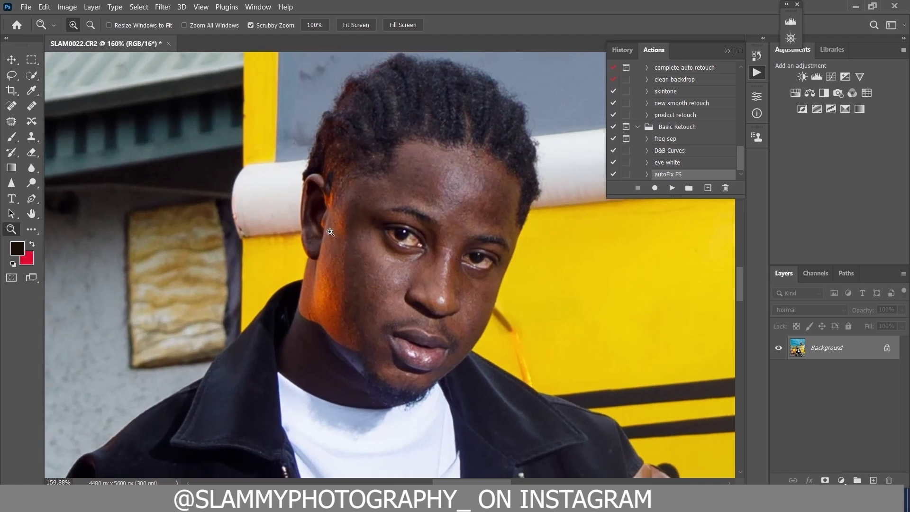
left_click(201, 7)
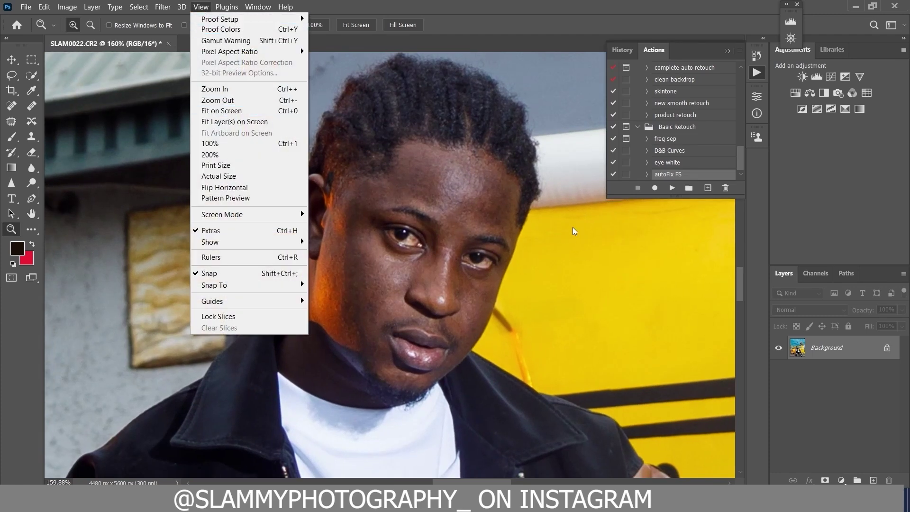
left_click(696, 140)
left_click(682, 139)
left_click(672, 188)
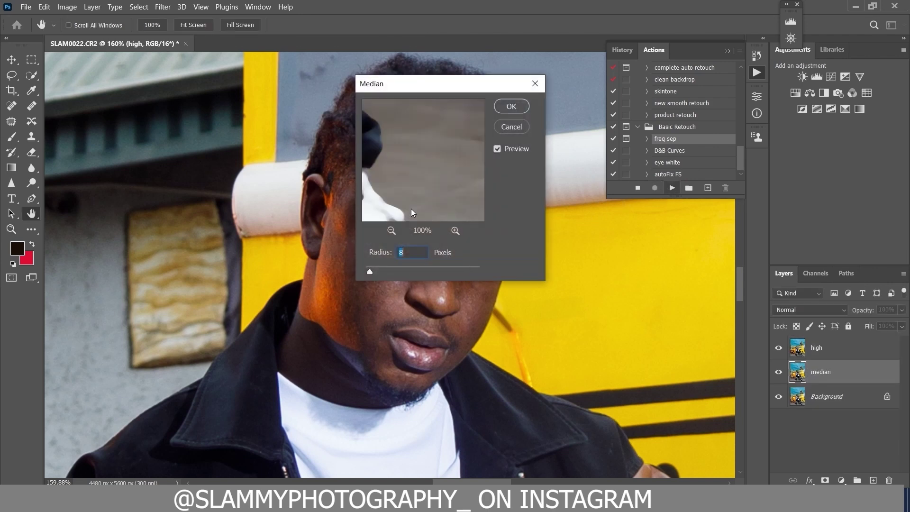
Apply the Median filter for the frequency separation with a radius of 8 pixels.
type("33")
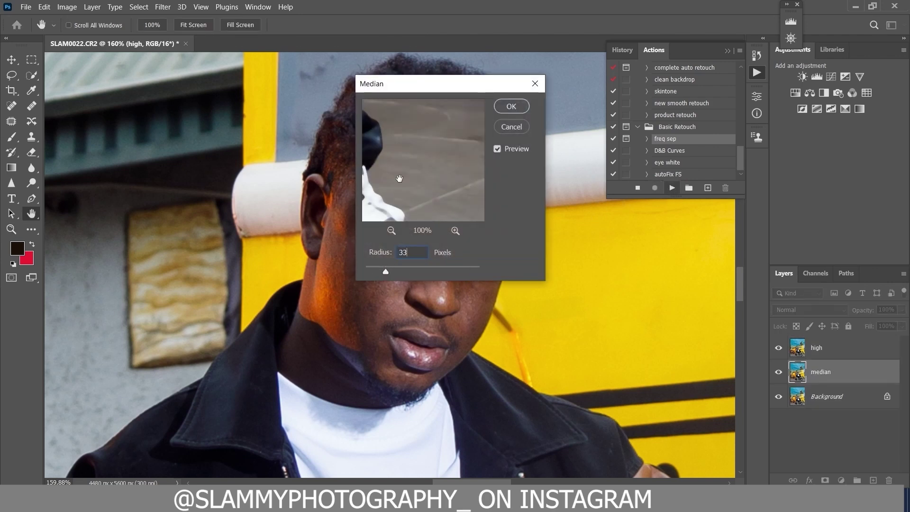
key("BackSpace")
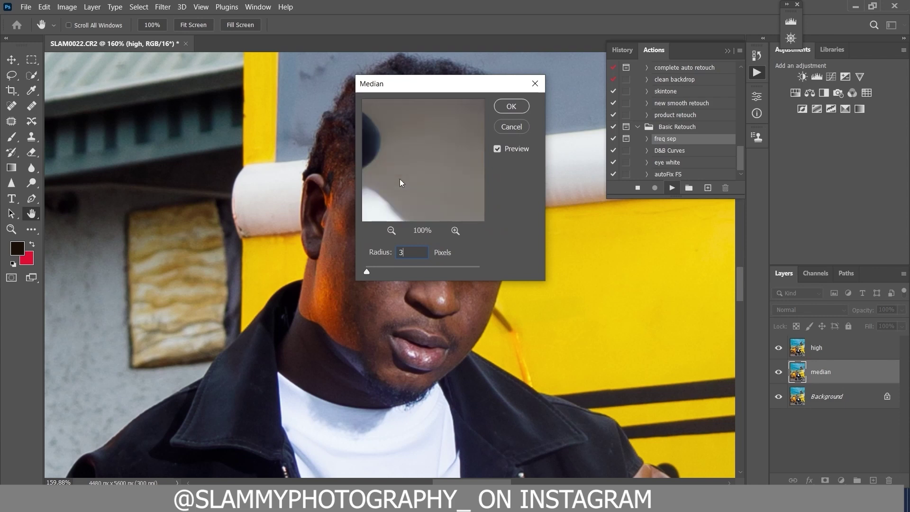
type("4")
key("BackSpace")
key("BackSpace")
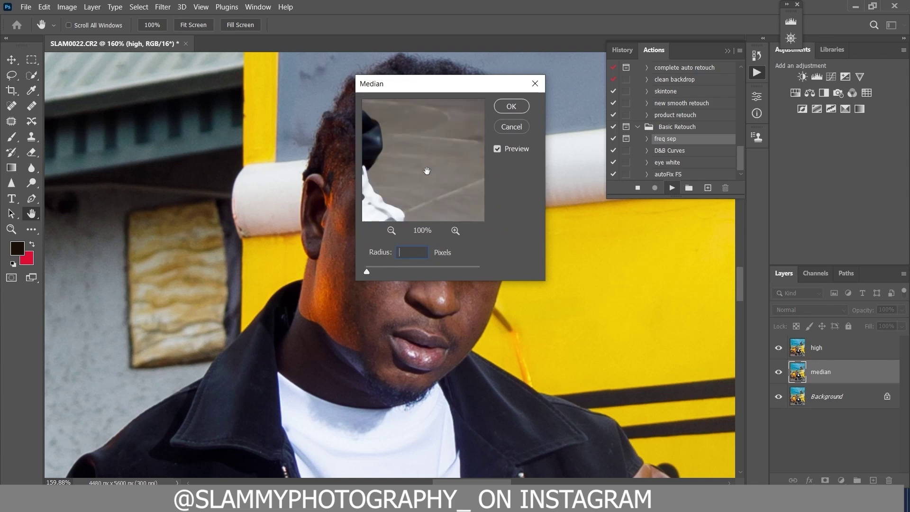
type("8")
left_click(512, 108)
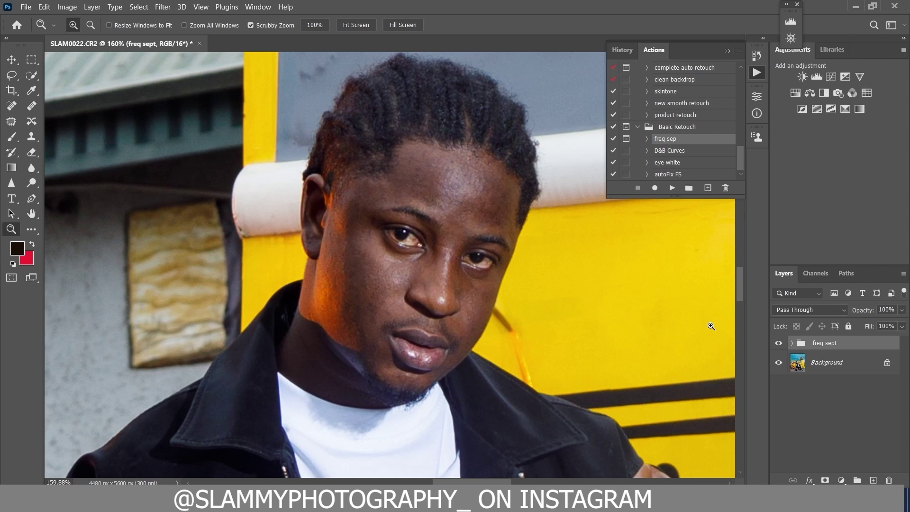
Expand the freq sept group, make the median layer active and hide the high layer.
left_click(791, 343)
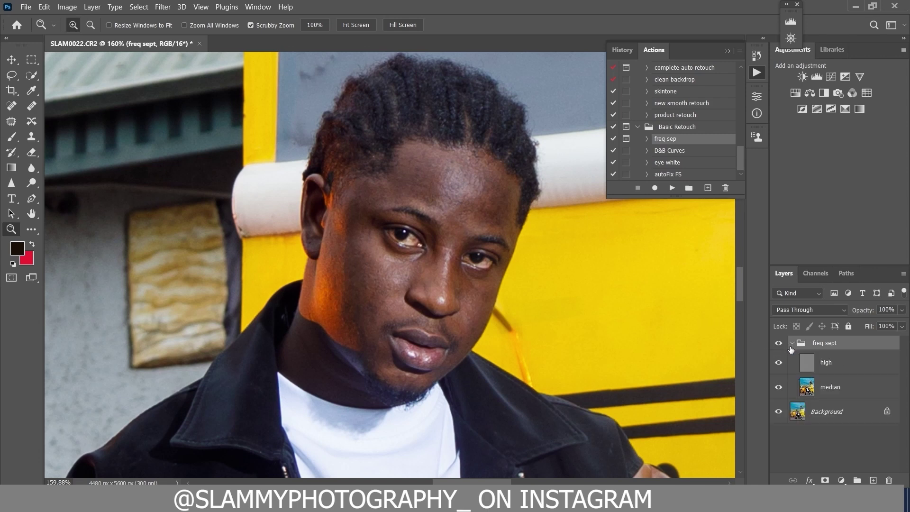
left_click(833, 387)
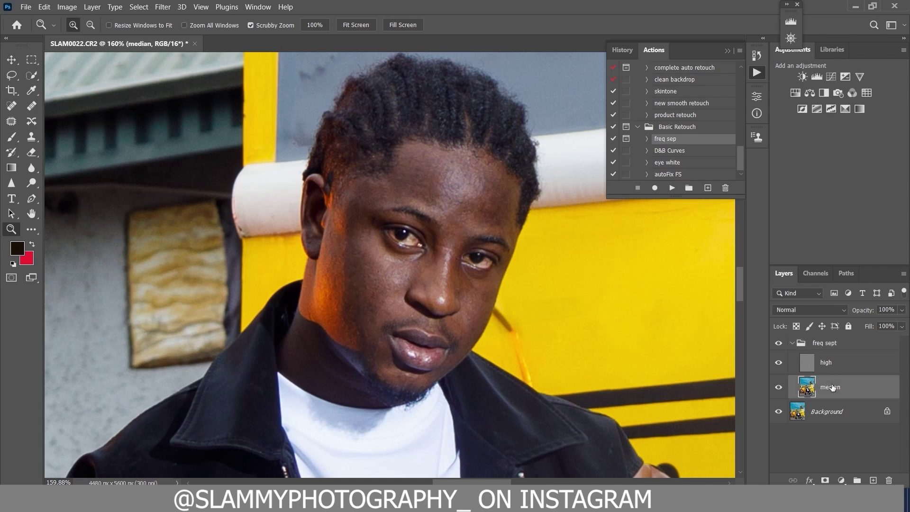
left_click(778, 362)
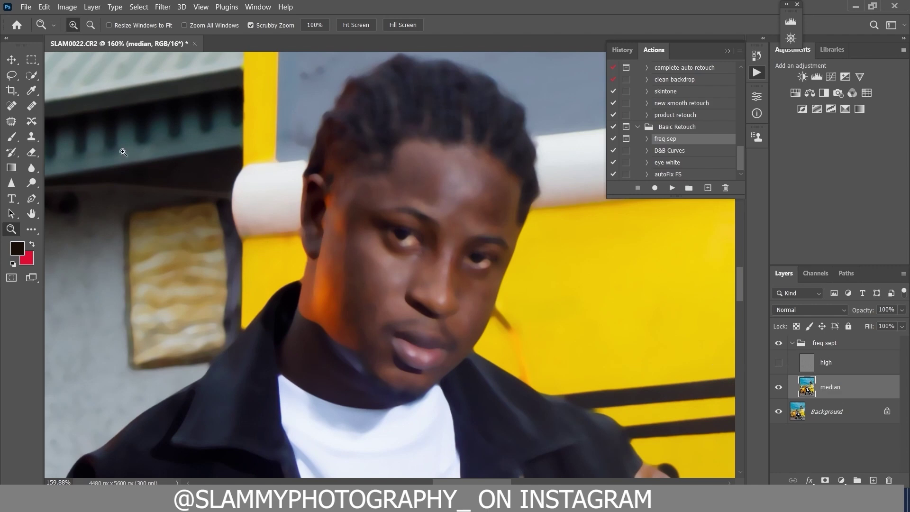
Lasso the man's forehead on the median layer, apply Gaussian Blur with a 5-pixel radius and clear the selection.
left_click(6, 80)
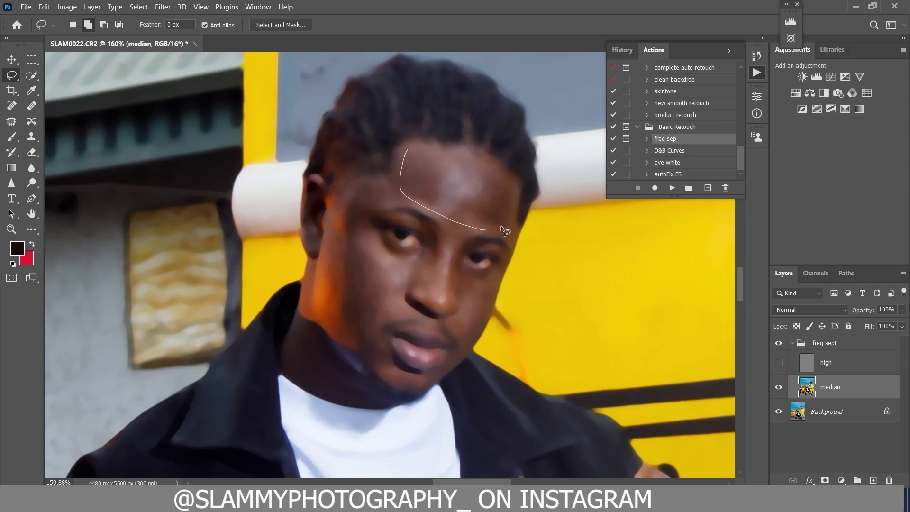
left_click_drag(449, 151, 406, 147)
left_click_drag(401, 186, 398, 179)
left_click(166, 9)
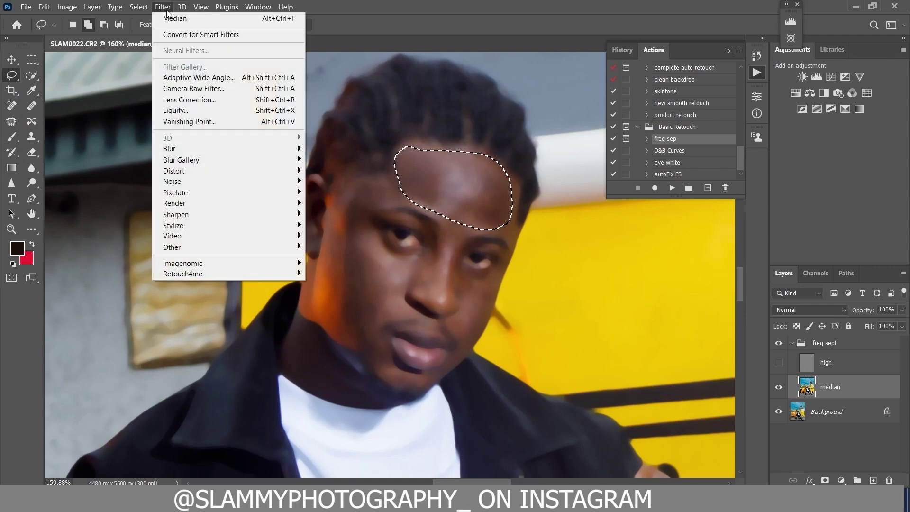
mouse_move(264, 144)
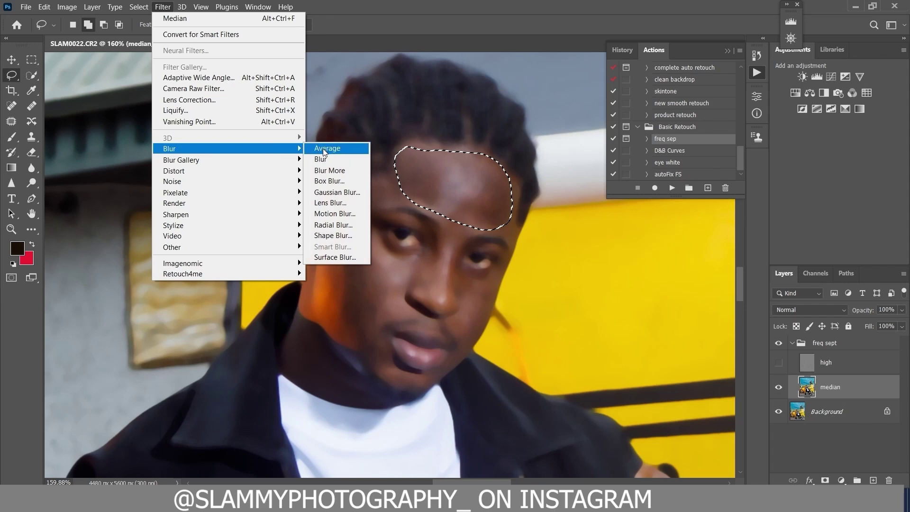
left_click(334, 192)
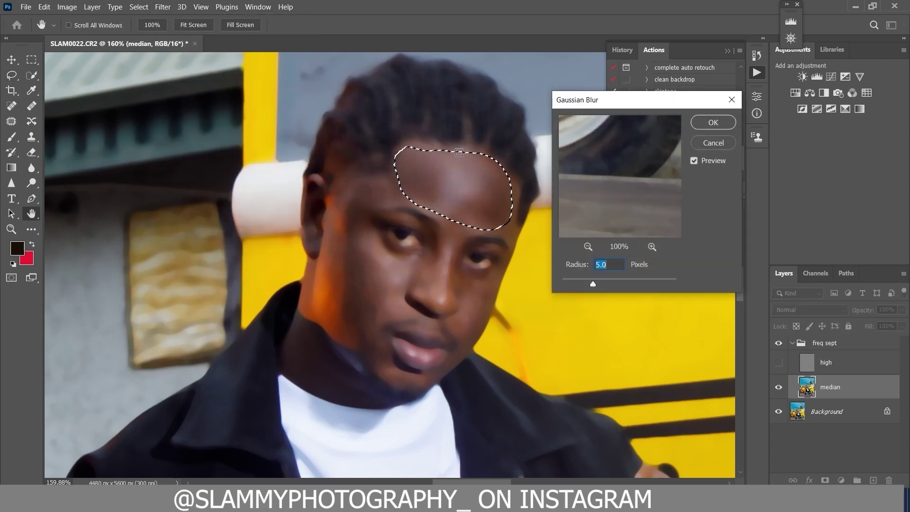
left_click(713, 122)
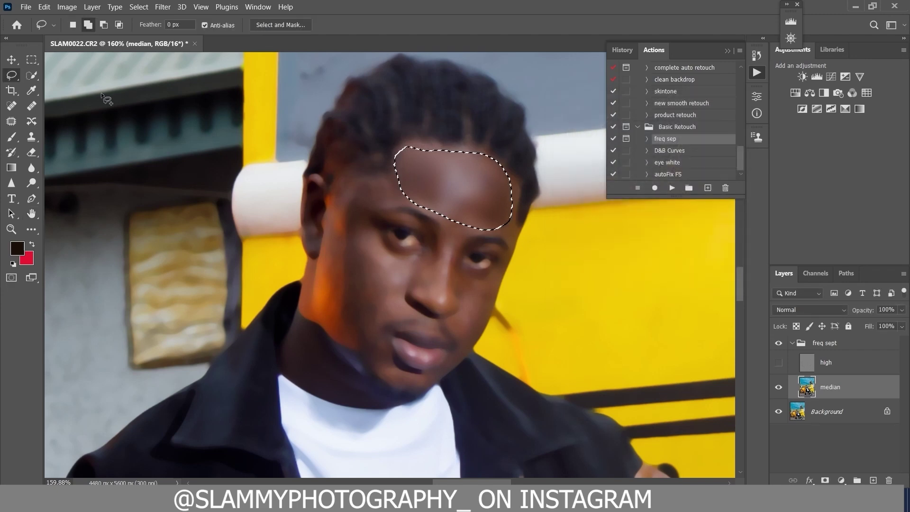
key("ctrl+d")
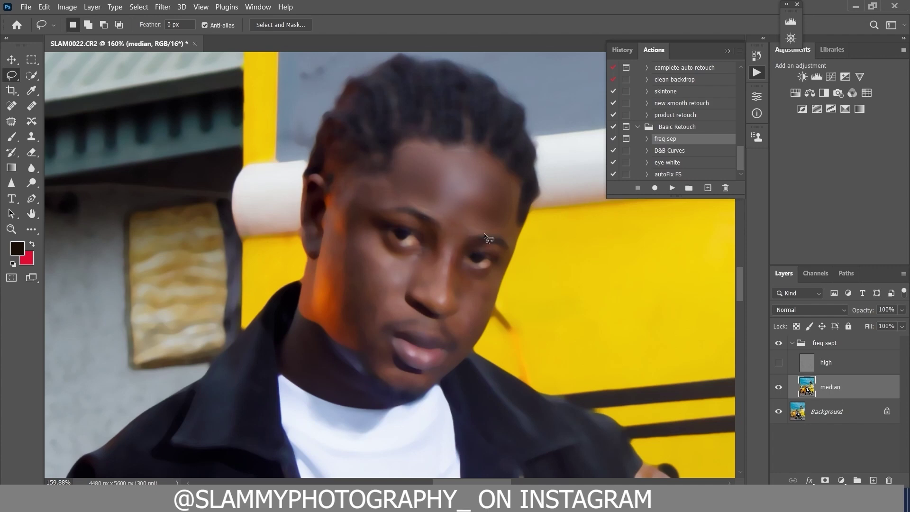
Show the high layer, lasso the forehead again and feather the selection by 5 pixels.
left_click(778, 362)
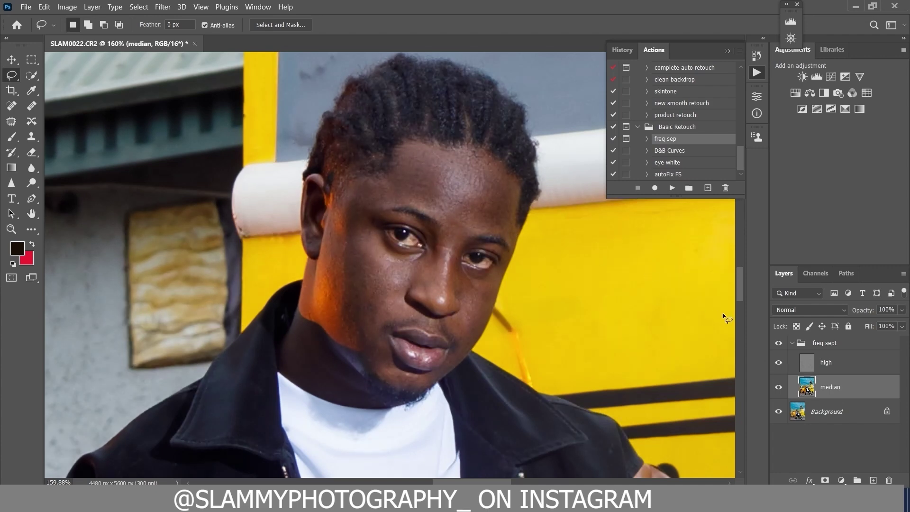
left_click(780, 346)
mouse_move(404, 149)
left_mouse_down()
mouse_move(391, 191)
mouse_move(476, 233)
left_mouse_up()
left_click_drag(423, 164, 423, 164)
right_click(437, 175)
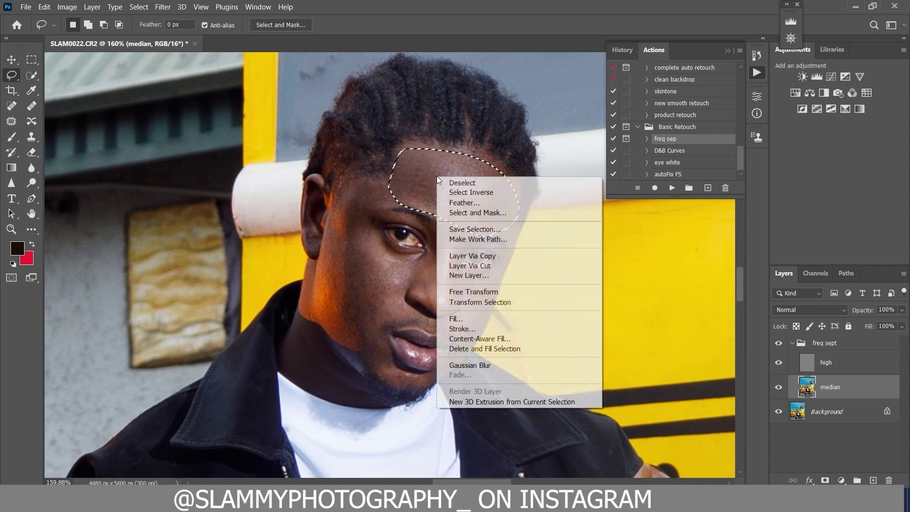
left_click(476, 197)
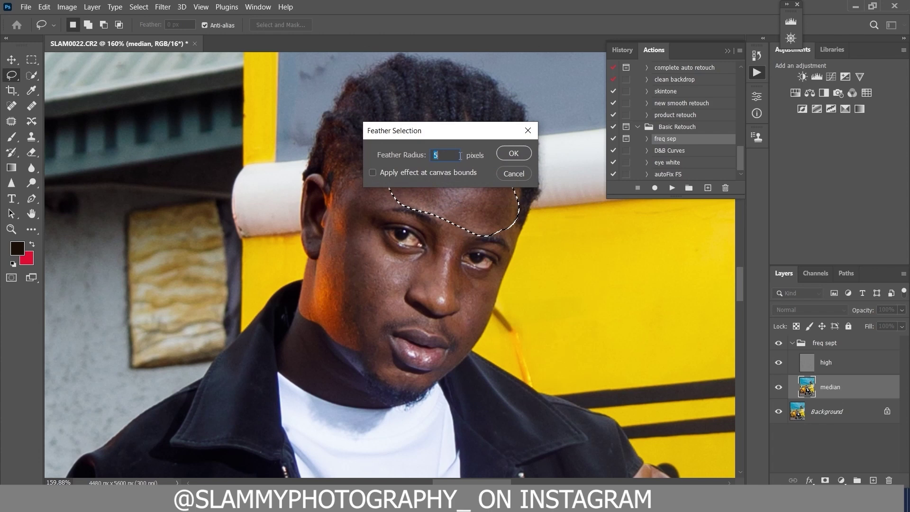
left_click(513, 153)
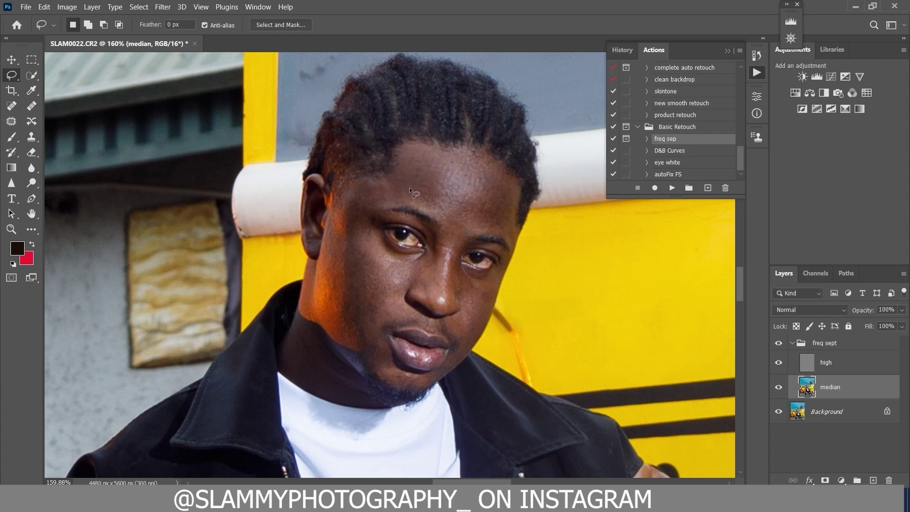
Hide the high layer, lasso the temple strip beside the eyebrow and apply Gaussian Blur with a 5-pixel radius.
left_click(778, 363)
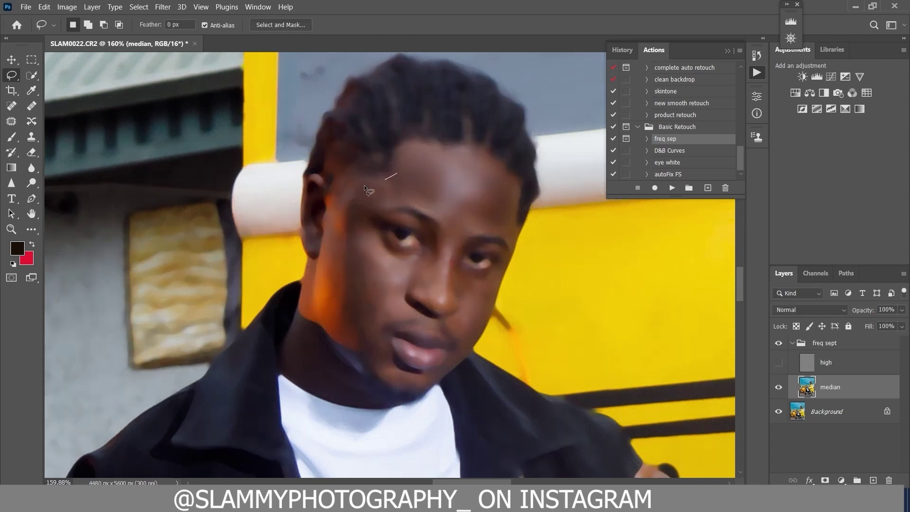
left_click(163, 7)
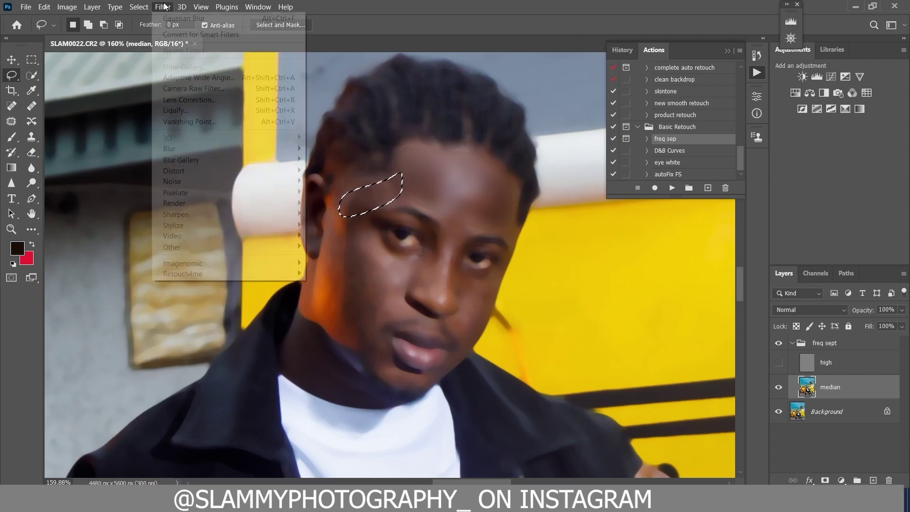
mouse_move(271, 149)
left_click(336, 192)
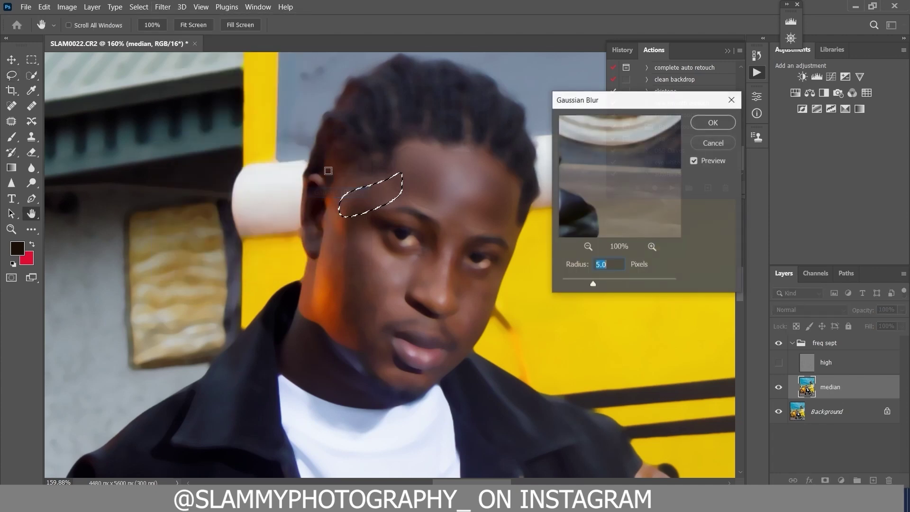
left_click(721, 128)
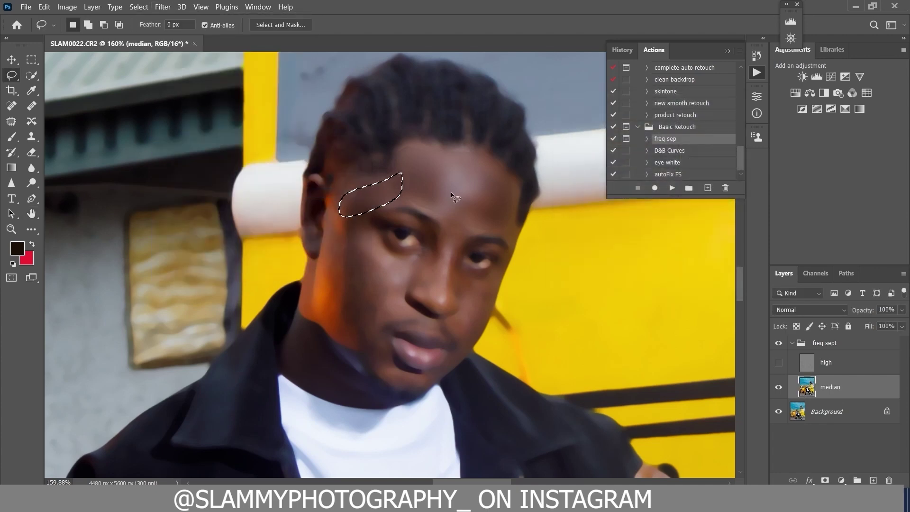
Lasso the long cheek area between the ear and the mouth, repeat the Gaussian Blur on it and deselect.
left_click_drag(351, 225, 352, 226)
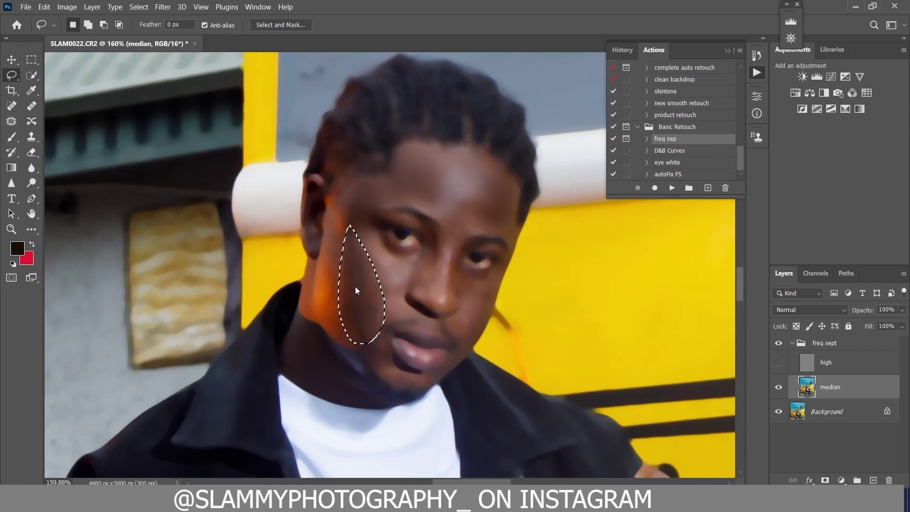
right_click(355, 287)
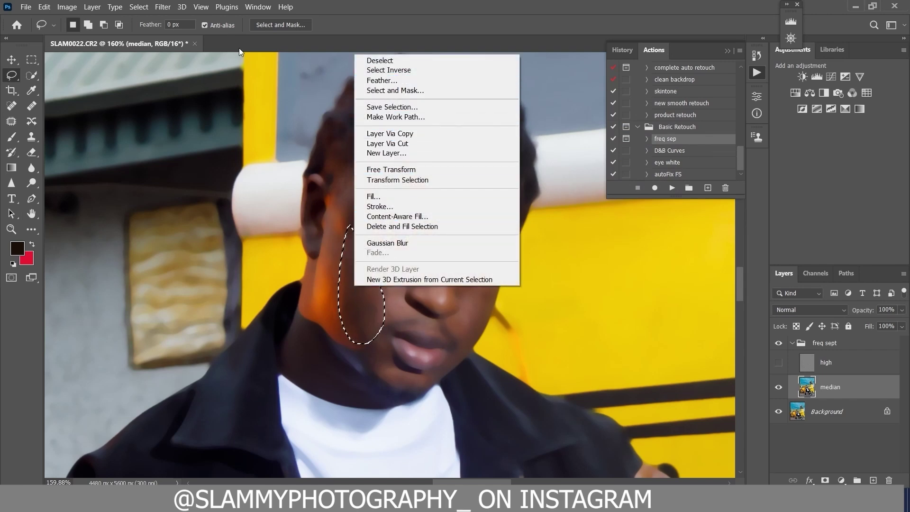
key("Escape")
left_click(161, 7)
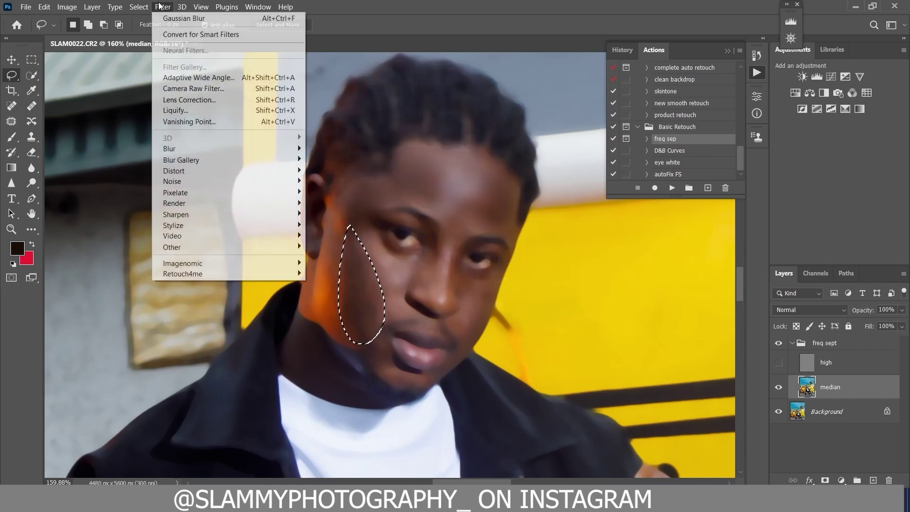
left_click(184, 18)
key("ctrl+d")
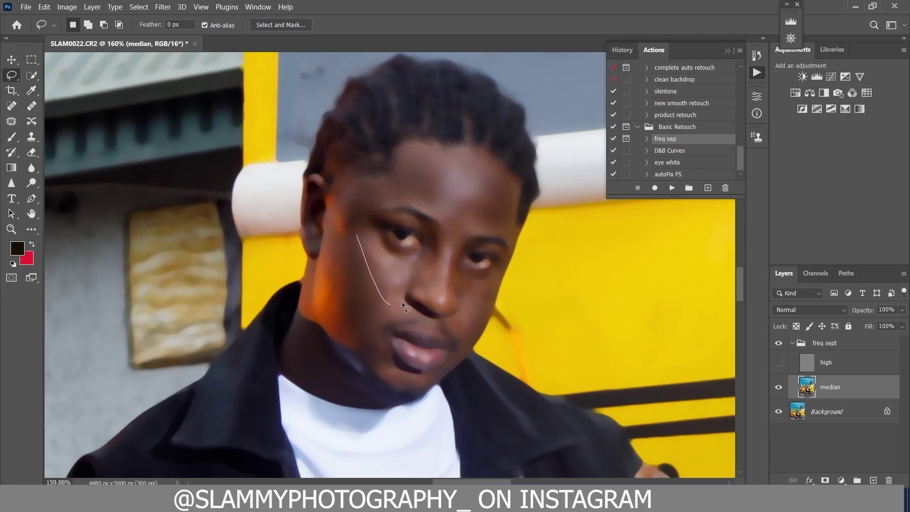
Lasso the wedge of cheek under the eye beside the nose, repeat the Gaussian Blur there and deselect.
left_click_drag(377, 246, 360, 237)
right_click(374, 265)
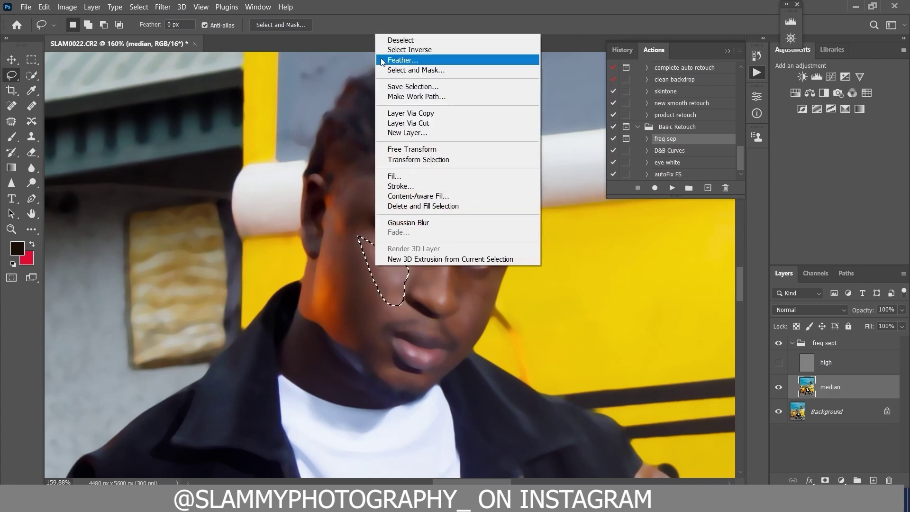
key("Escape")
left_click(163, 13)
left_click(190, 17)
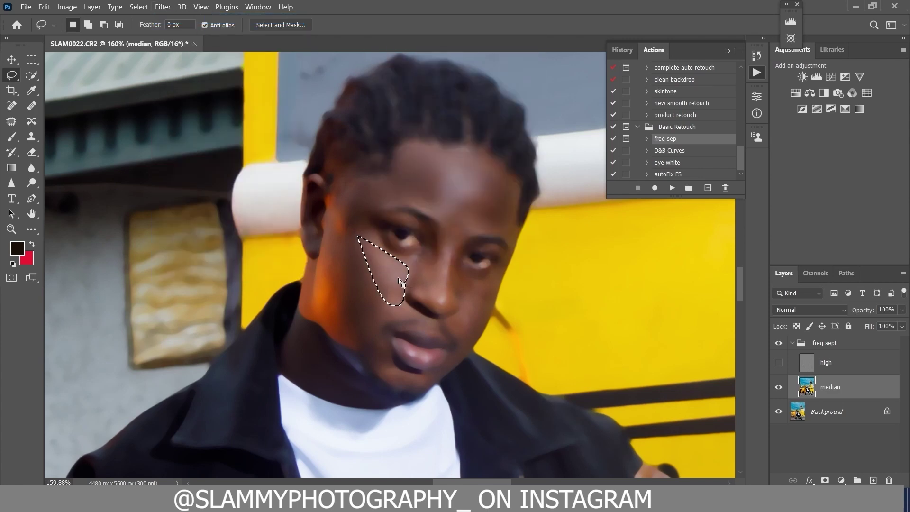
key("ctrl+d")
Blur the orange-lit edge of the face with the last Gaussian Blur through a lasso selection, deselect and show the high layer.
mouse_move(325, 297)
left_mouse_down()
mouse_move(346, 291)
mouse_move(338, 211)
left_mouse_up()
left_click(162, 8)
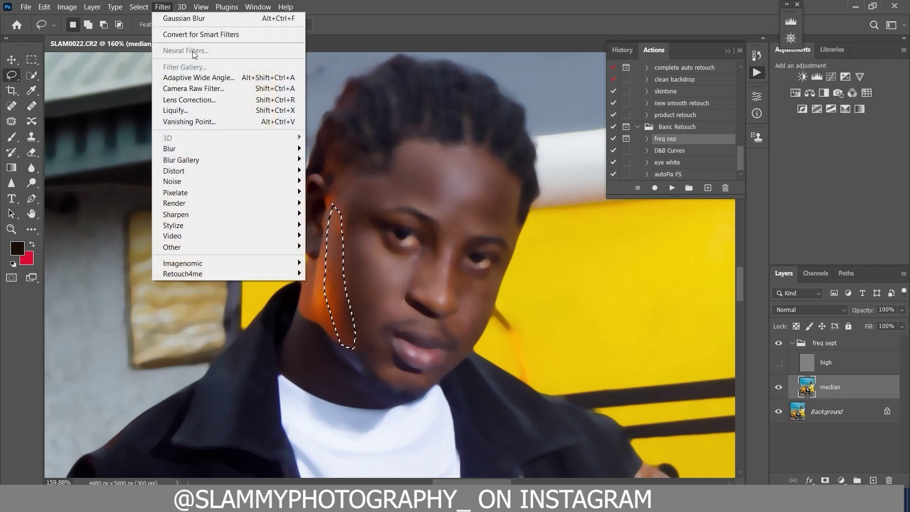
left_click(190, 17)
key("ctrl+d")
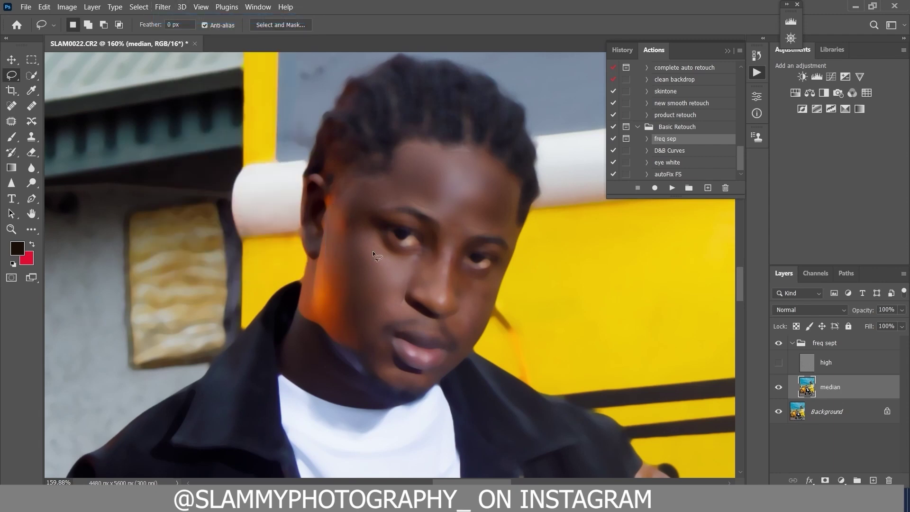
left_click(778, 363)
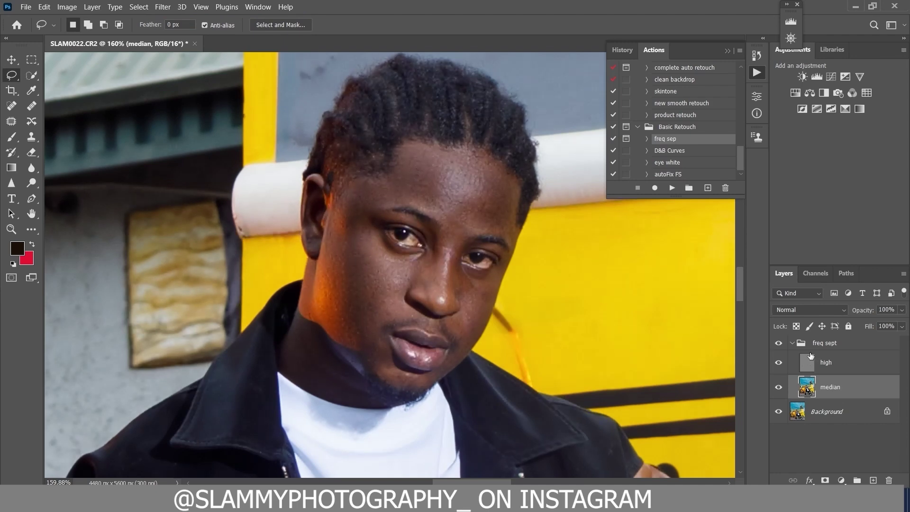
Compare the face in close view with the freq sept group off and on, and view the whole photo in full frame.
left_click(6, 232)
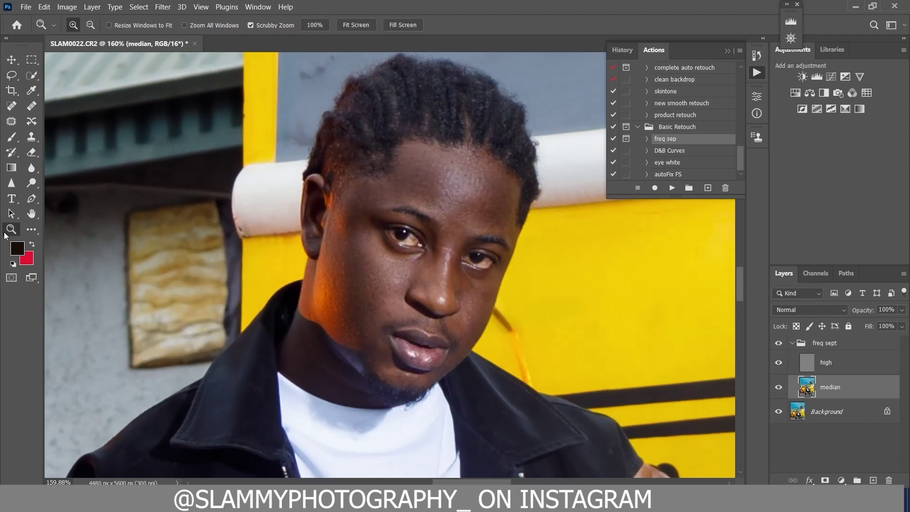
left_click_drag(412, 243, 444, 278)
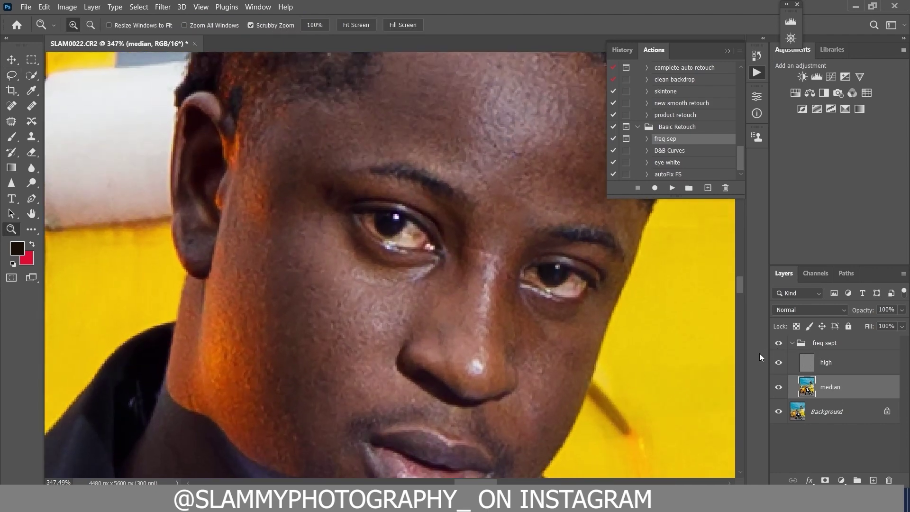
left_click(776, 345)
left_click(778, 344)
left_click(201, 6)
left_click(256, 116)
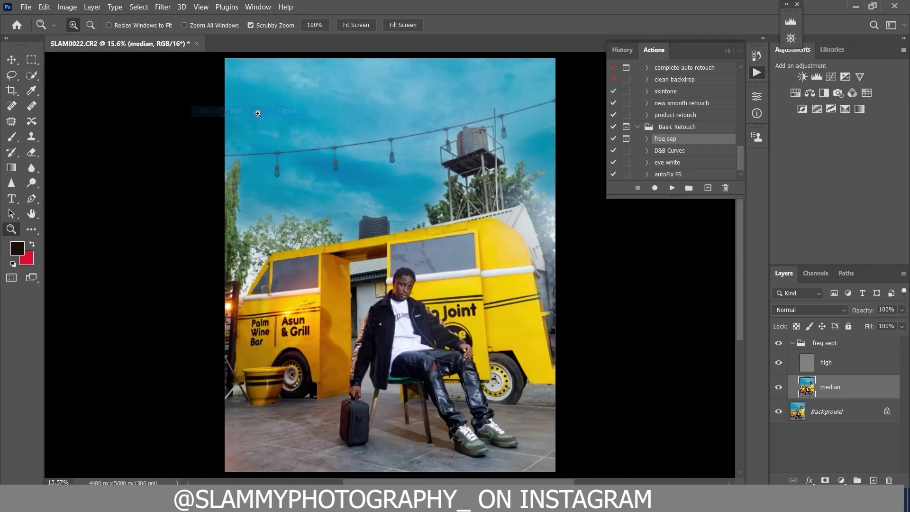
Merge all visible layers into the background and run the autoFix FS action from the Basic Retouch set.
key("ctrl+shift+e")
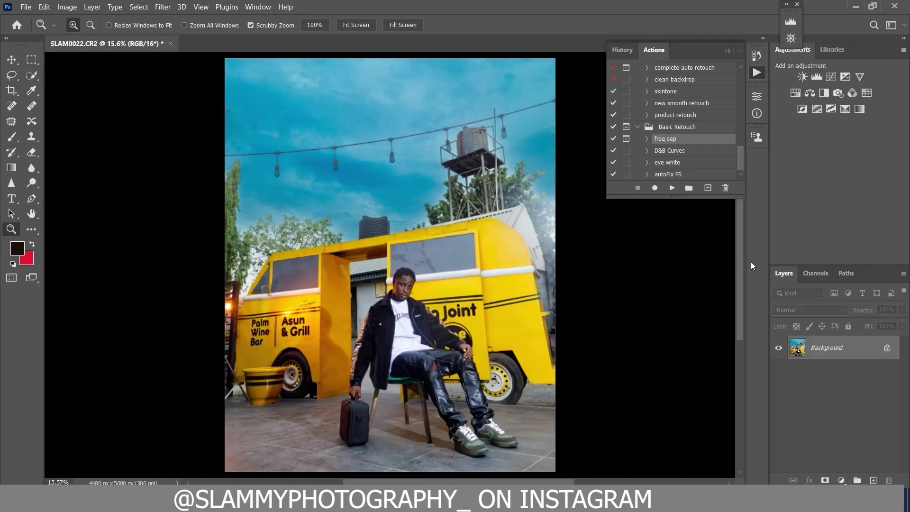
left_click(675, 175)
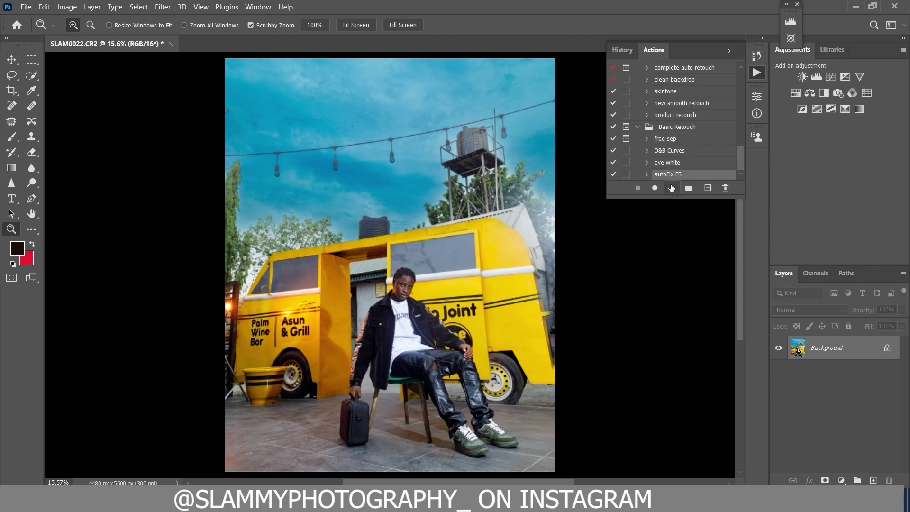
left_click(672, 188)
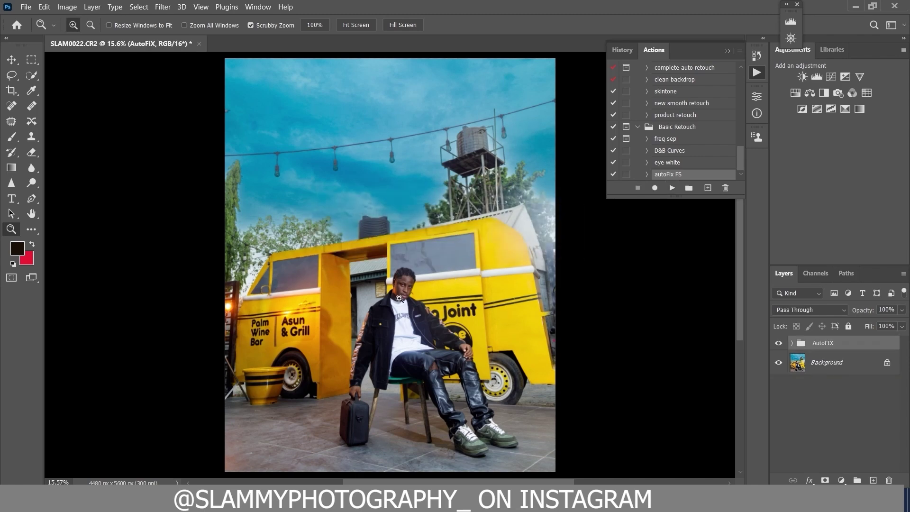
left_click_drag(399, 299, 476, 336)
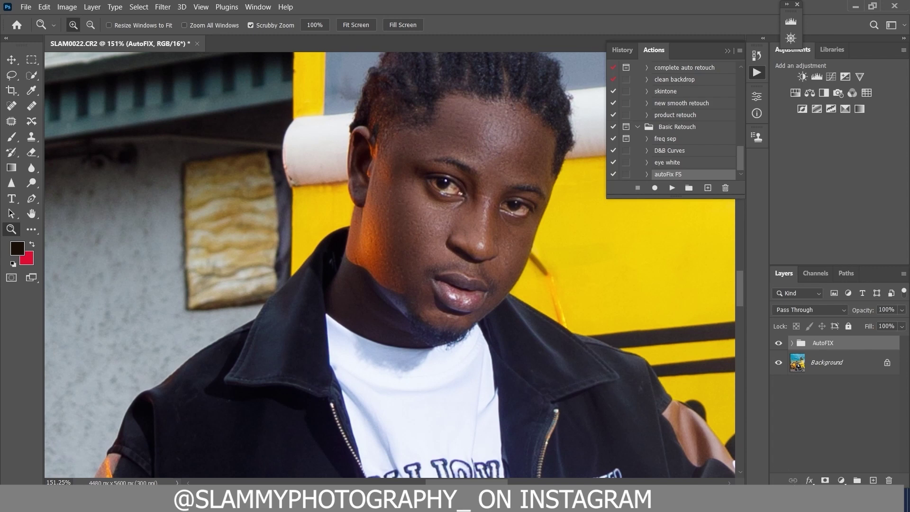
left_click(825, 480)
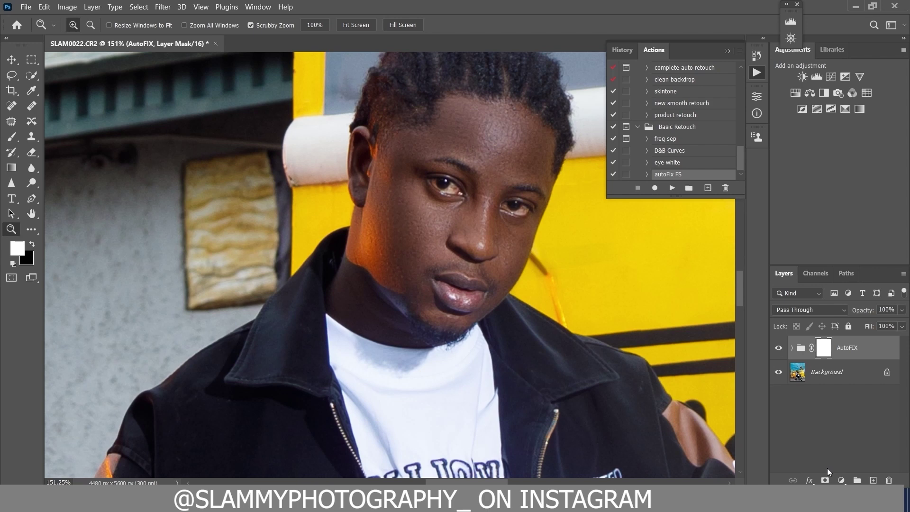
key("ctrl+i")
left_click_drag(824, 347, 889, 480)
left_click(424, 198)
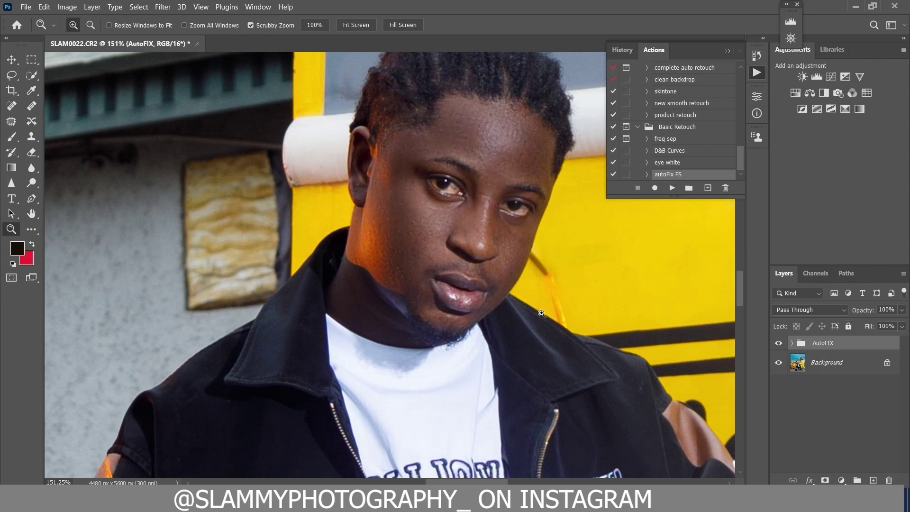
Add a layer mask to the AutoFIX group, invert it to black and switch to the Brush tool with the face in view.
scroll(313, 209, "up", 5)
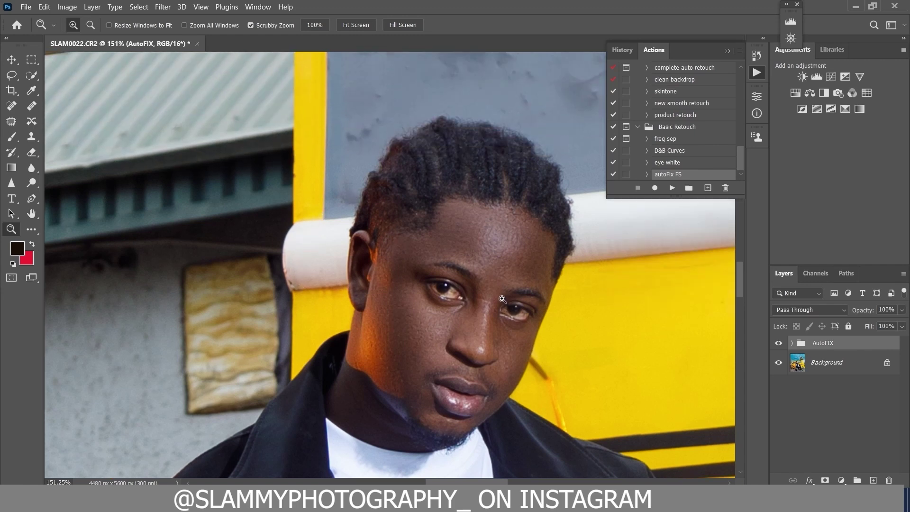
scroll(467, 382, "down", 2)
scroll(466, 377, "down", 2)
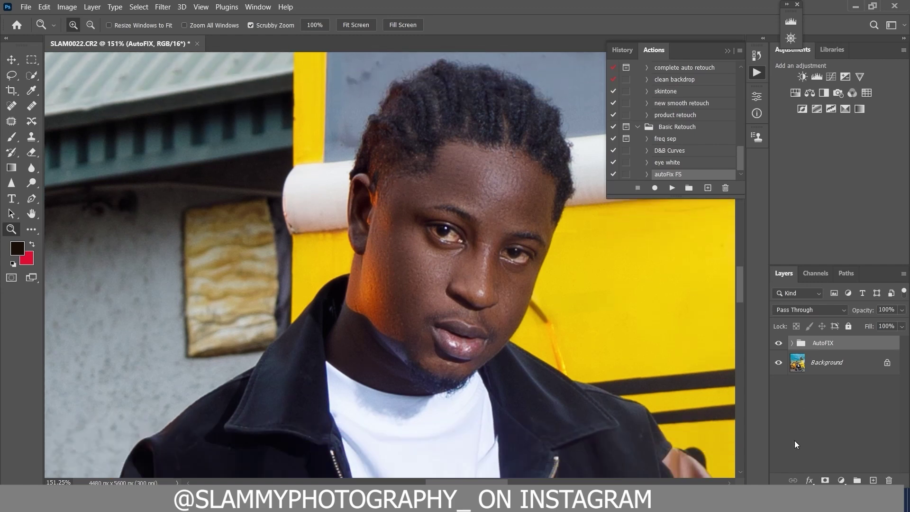
left_click(825, 480)
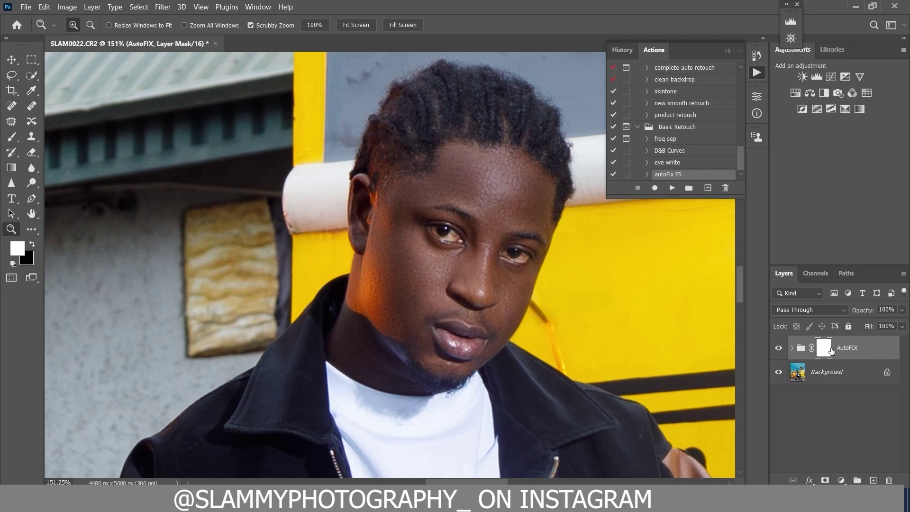
key("ctrl+i")
key("b")
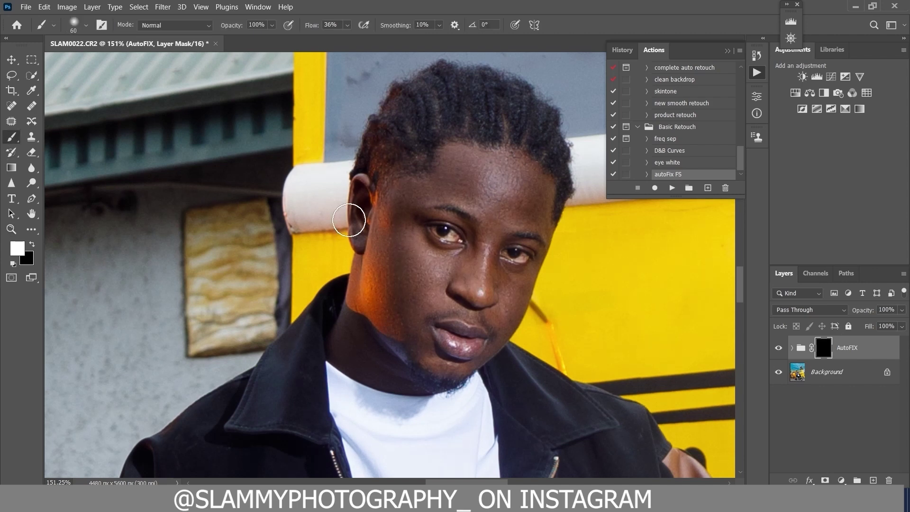
Paint white over the skin on the AutoFIX mask with the brush enlarged to 150 px, ending on the full image.
key("]")
key("[")
key("bracketright")
key("bracketright")
left_click(201, 7)
left_click(226, 110)
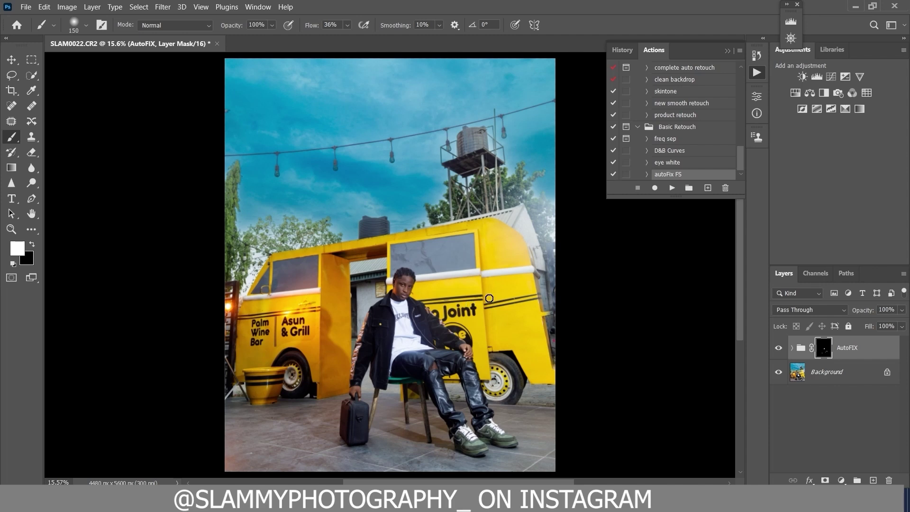
Compare the face with the AutoFIX group hidden and shown, and return to the whole image.
left_click(698, 339)
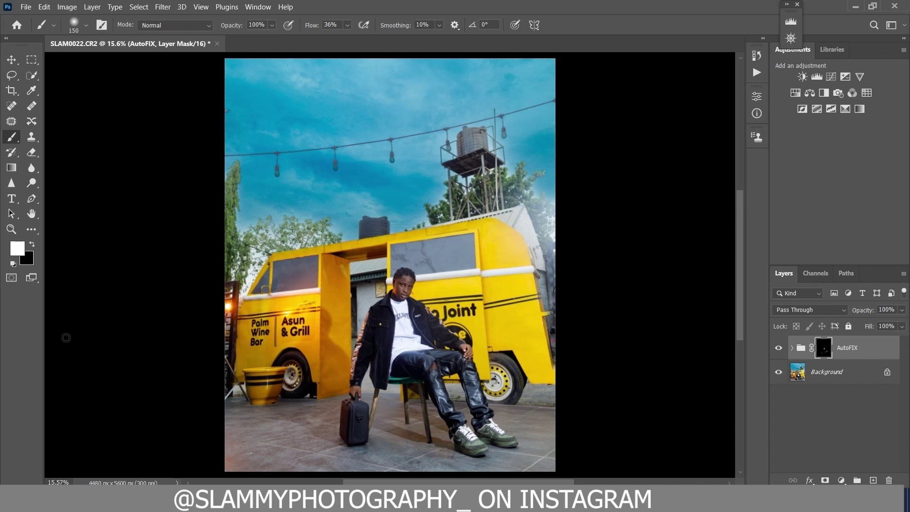
left_click(11, 229)
left_click_drag(406, 294, 742, 385)
left_click(779, 349)
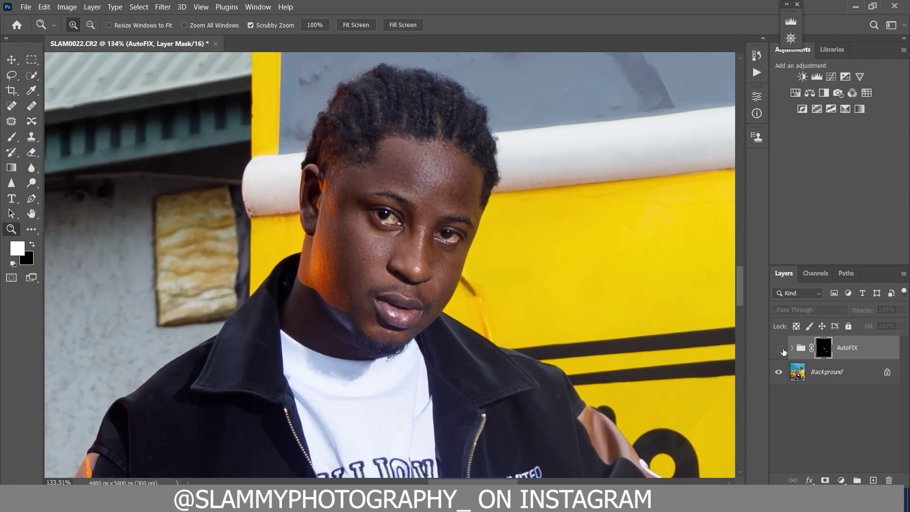
left_click(779, 349)
left_click(201, 7)
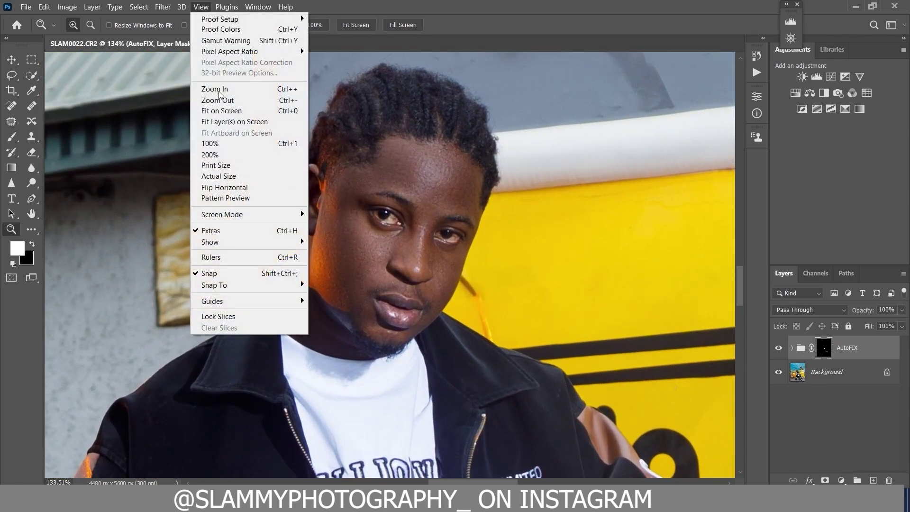
left_click(223, 111)
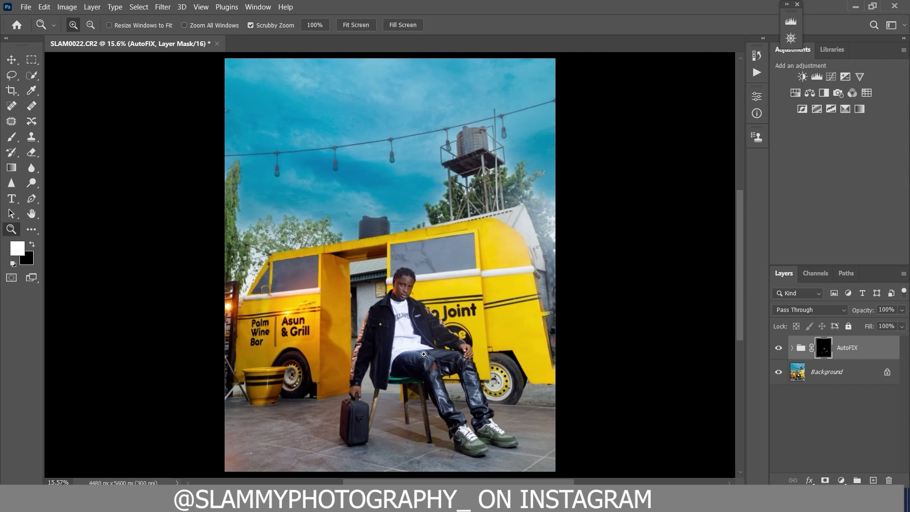
Merge the AutoFIX group and combine the result with the Background into a single layer.
right_click(876, 349)
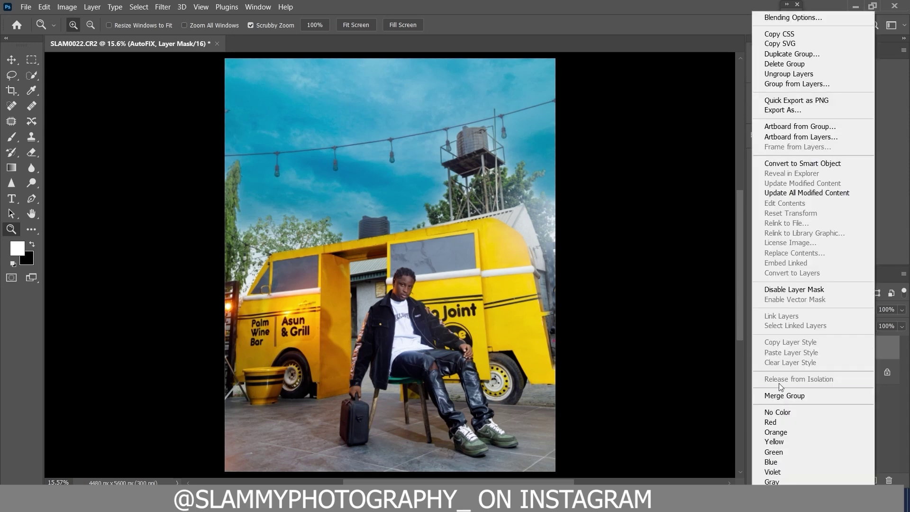
left_click(789, 395)
right_click(854, 349)
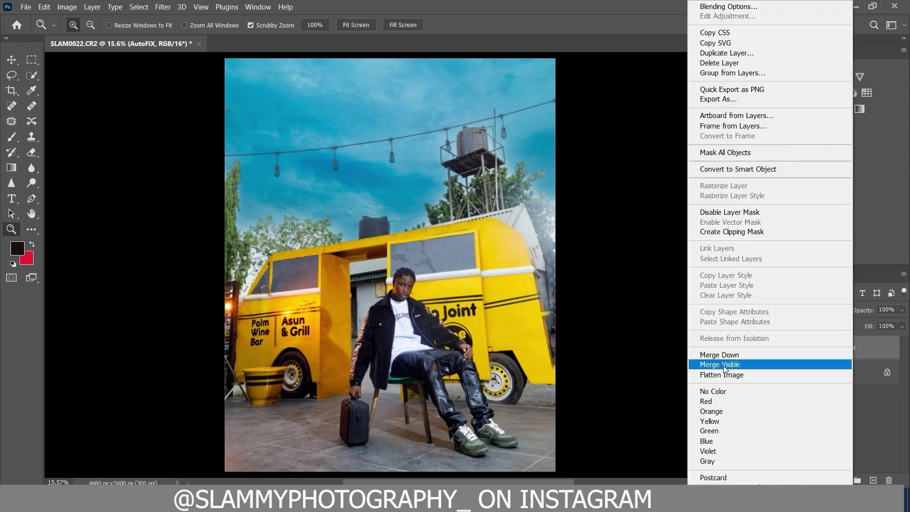
left_click(734, 371)
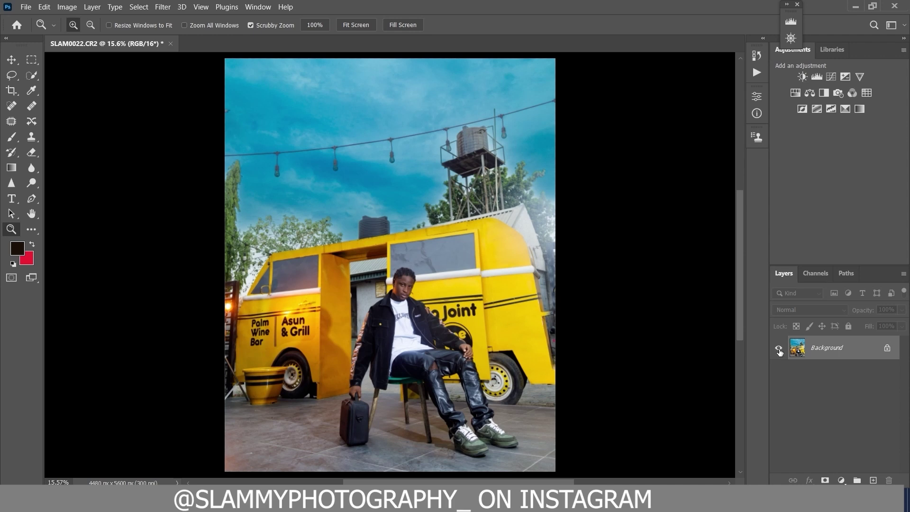
Select the D&B Curves action in the Basic Retouch set.
left_click(753, 74)
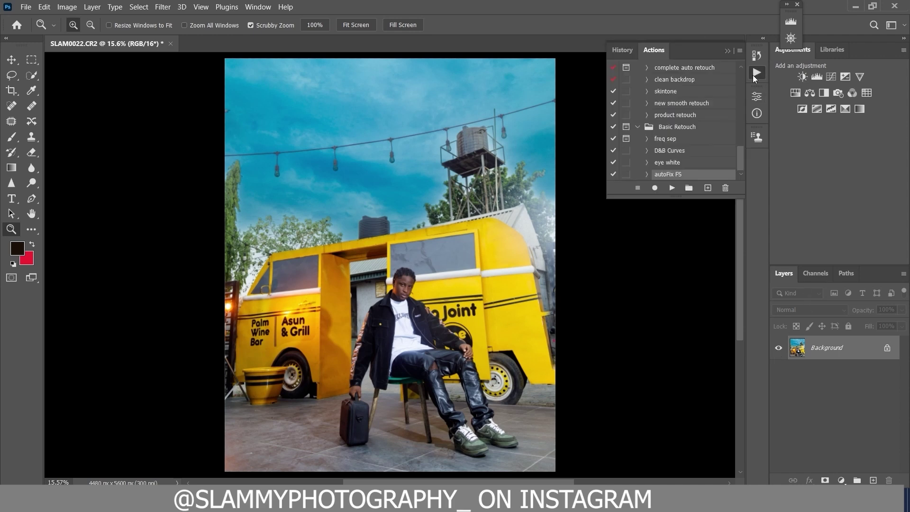
left_click(670, 151)
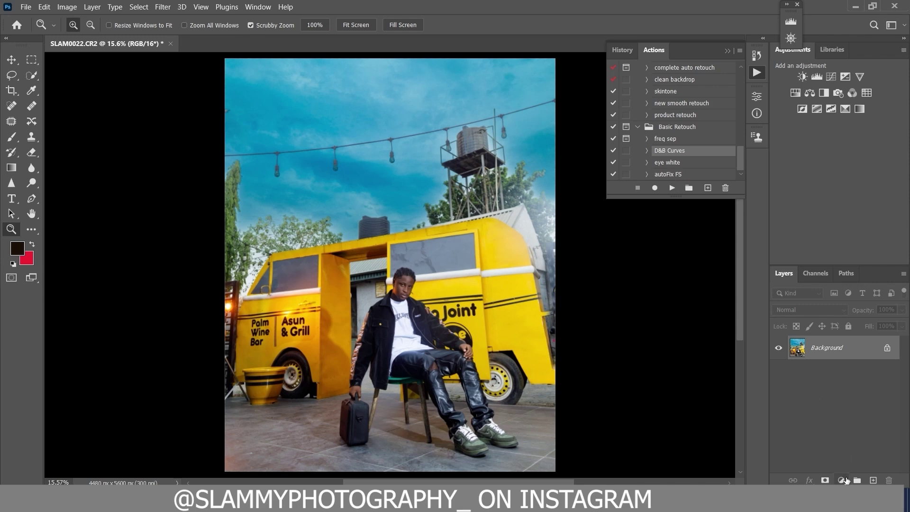
Add a Curves adjustment layer above the Background and brighten it with a point at input 82, output 137.
left_click(846, 479)
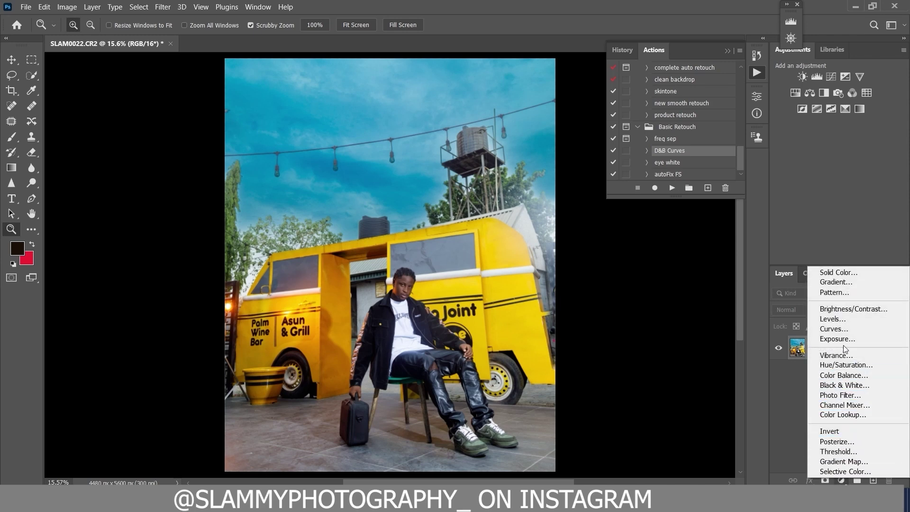
left_click(842, 329)
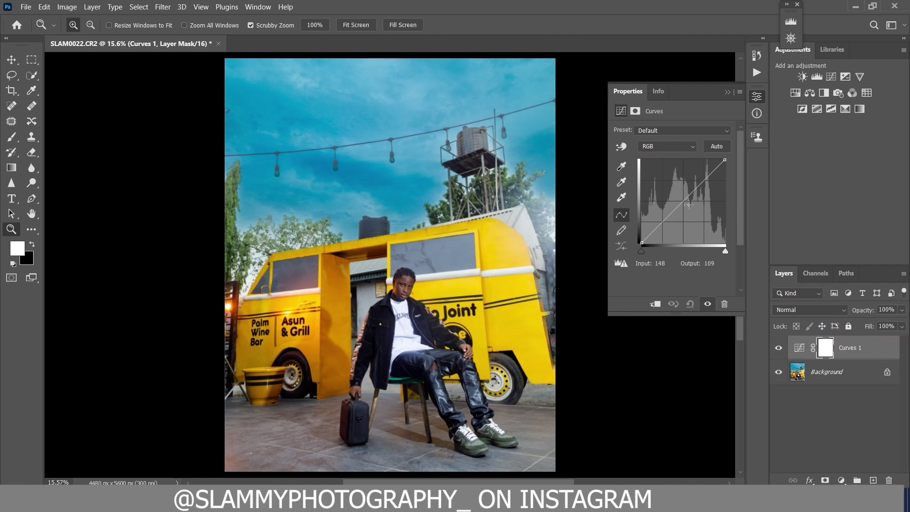
left_click_drag(689, 205, 673, 198)
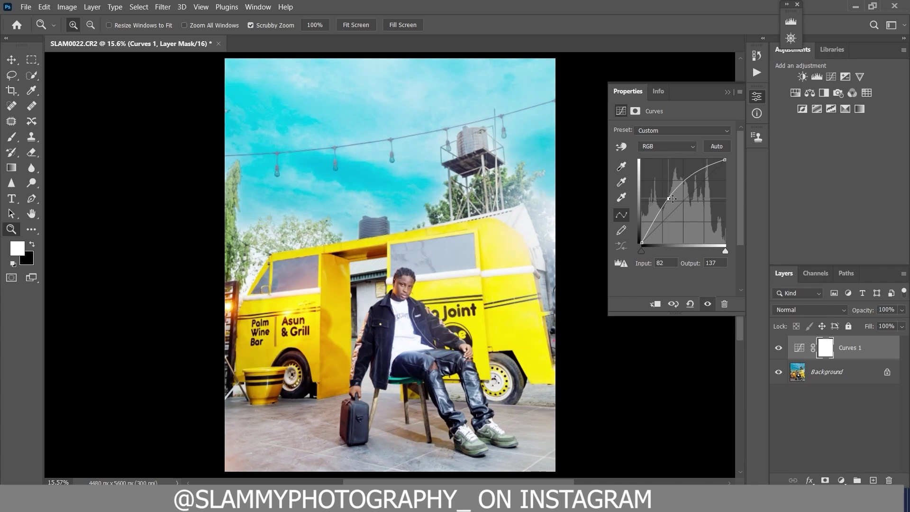
left_click(729, 92)
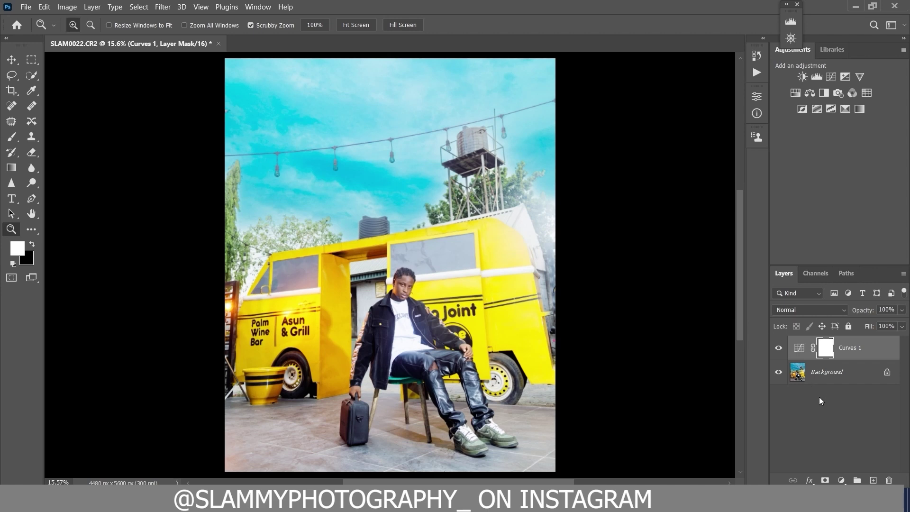
Add a second Curves adjustment layer and darken it with a point at input 149, output 106.
left_click(841, 480)
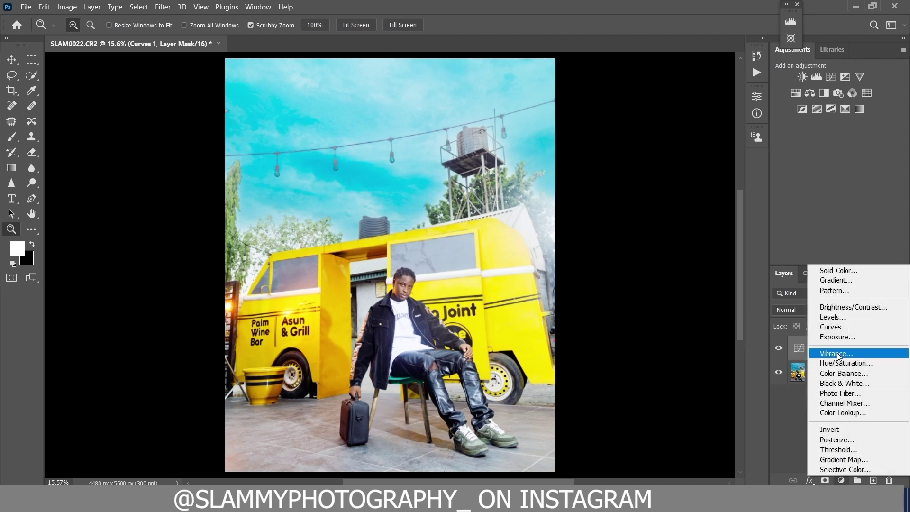
left_click(841, 327)
left_click_drag(686, 201, 690, 208)
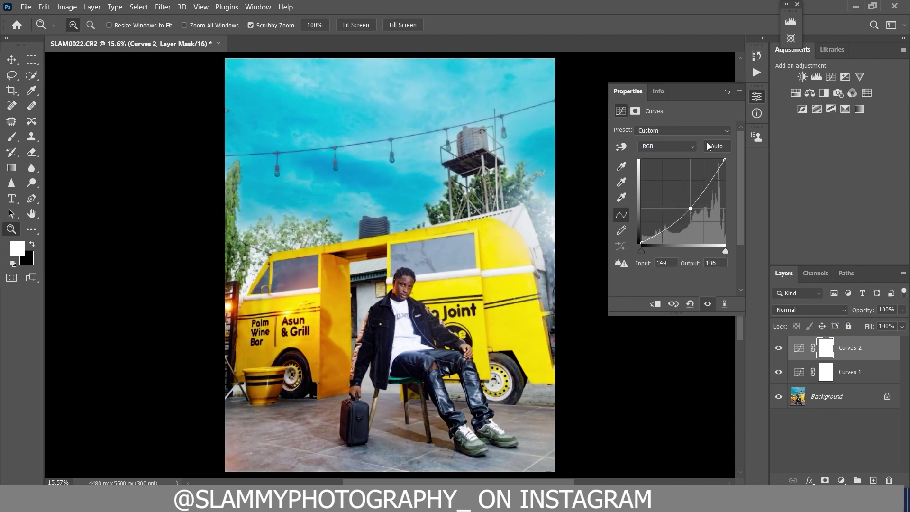
left_click(726, 92)
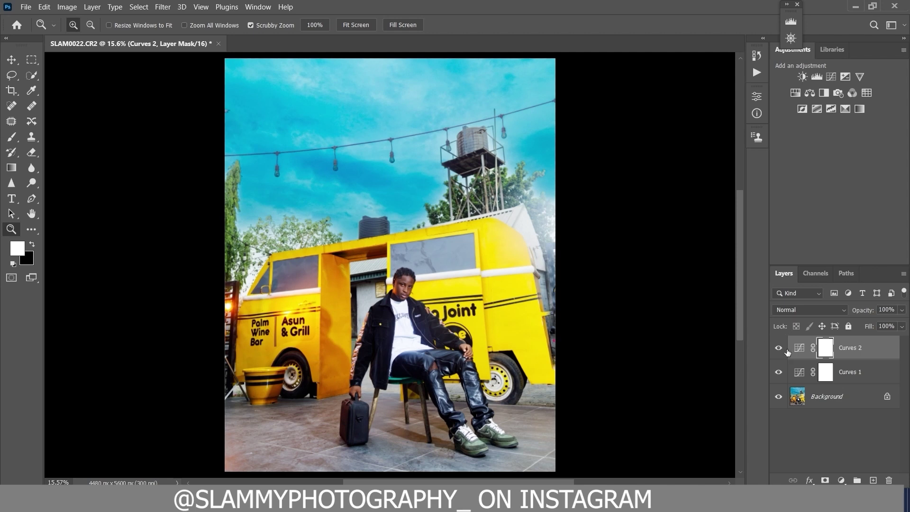
Darken the Curves 2 layer further by moving its curve point to input 165, output 91.
left_click(841, 480)
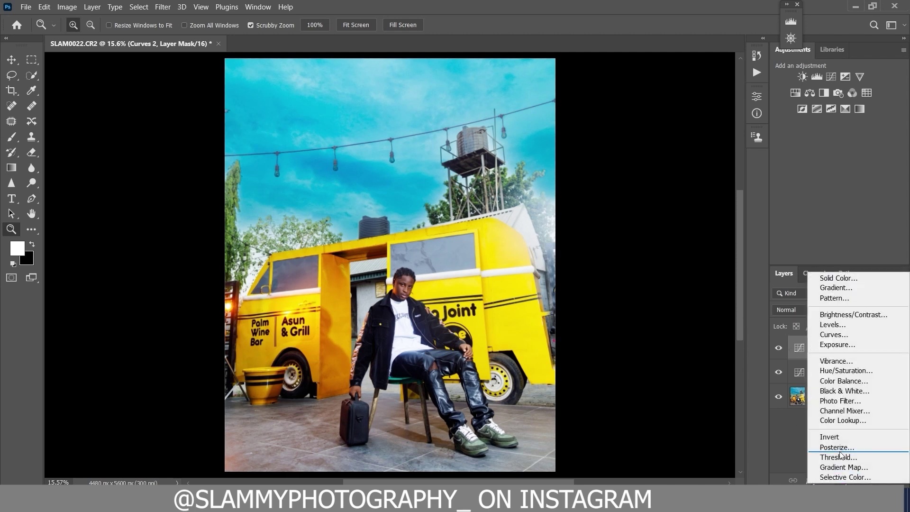
left_click(784, 438)
left_click(846, 355)
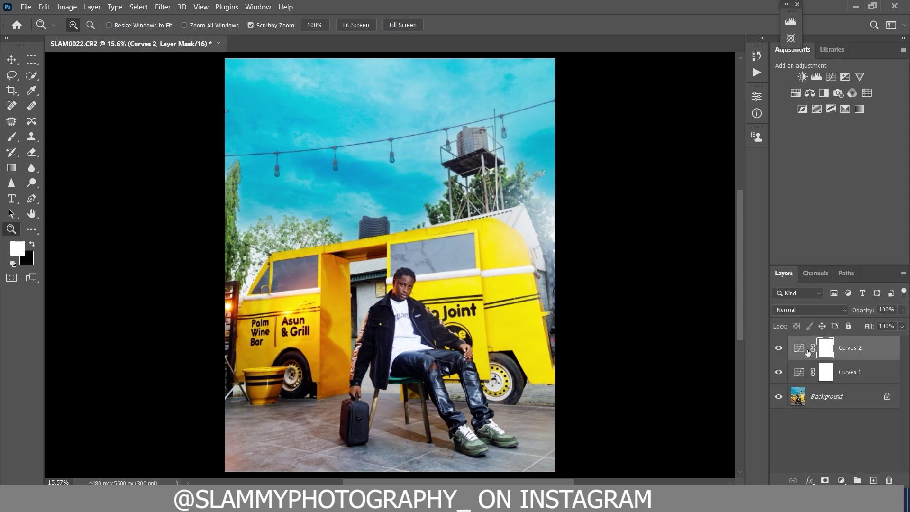
double_click(799, 347)
left_click_drag(691, 192, 695, 214)
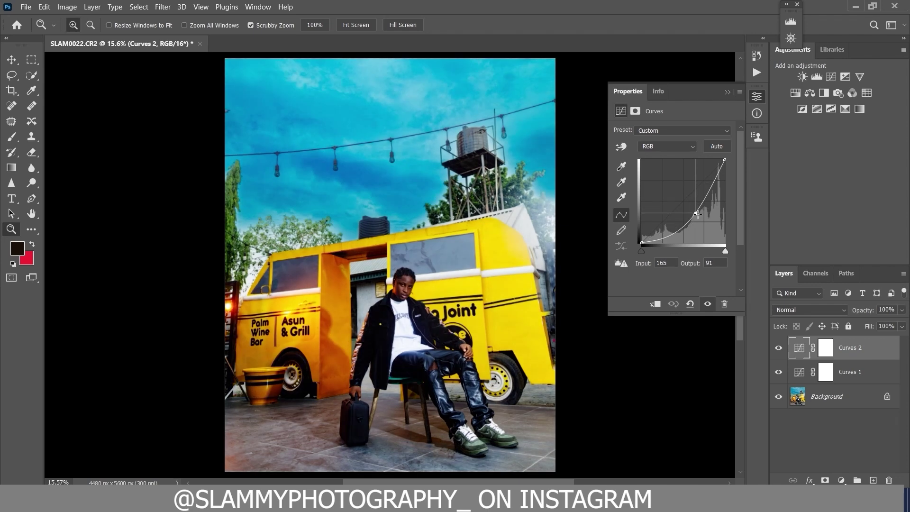
left_click(726, 93)
Raise the brightening curve of the Curves 1 layer slightly further.
double_click(799, 372)
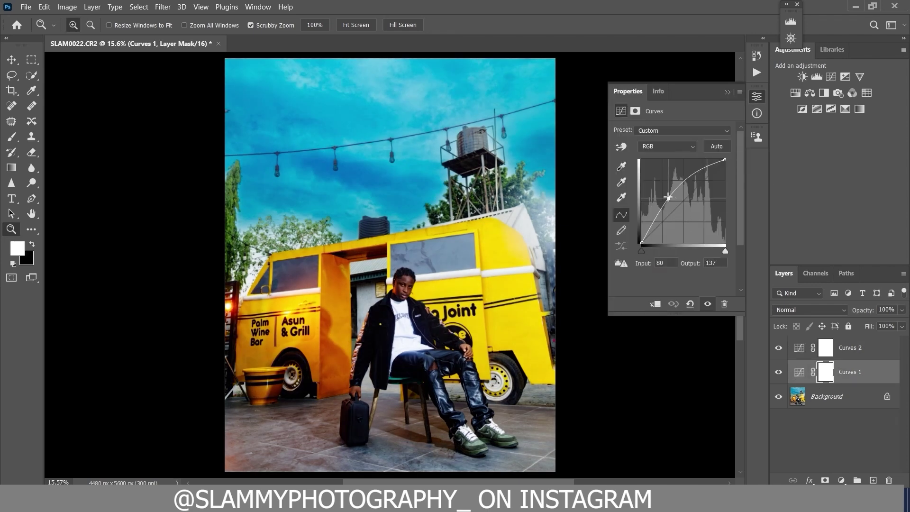
left_click_drag(668, 197, 666, 199)
left_click(726, 93)
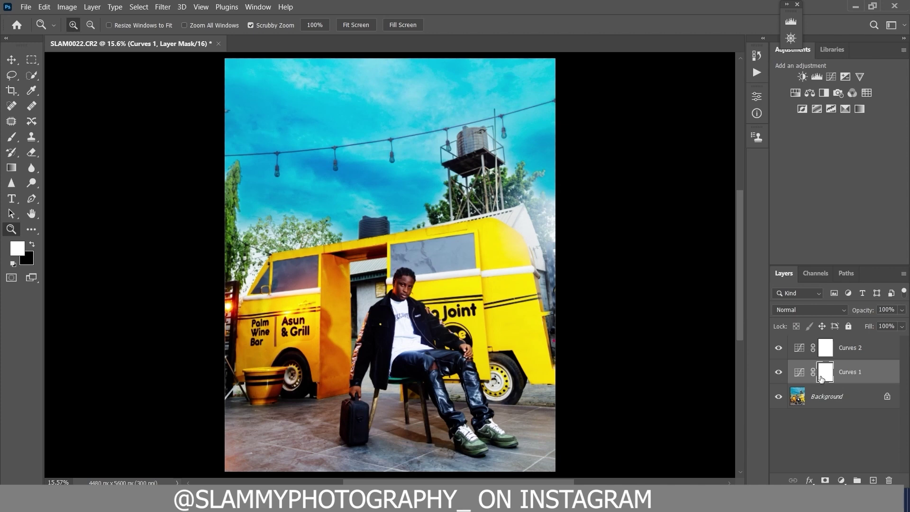
Invert the layer masks of Curves 2 and Curves 1 to black.
left_click(823, 353)
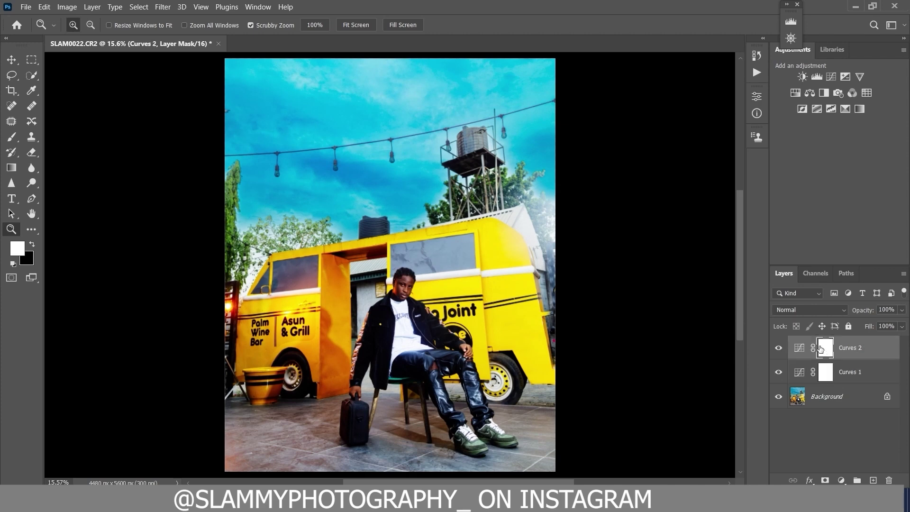
key("ctrl+i")
left_click(825, 371)
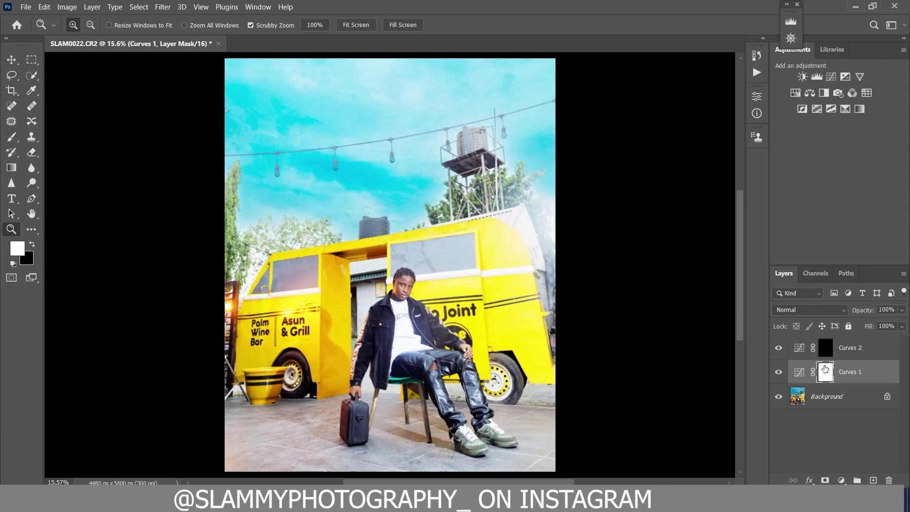
key("ctrl+i")
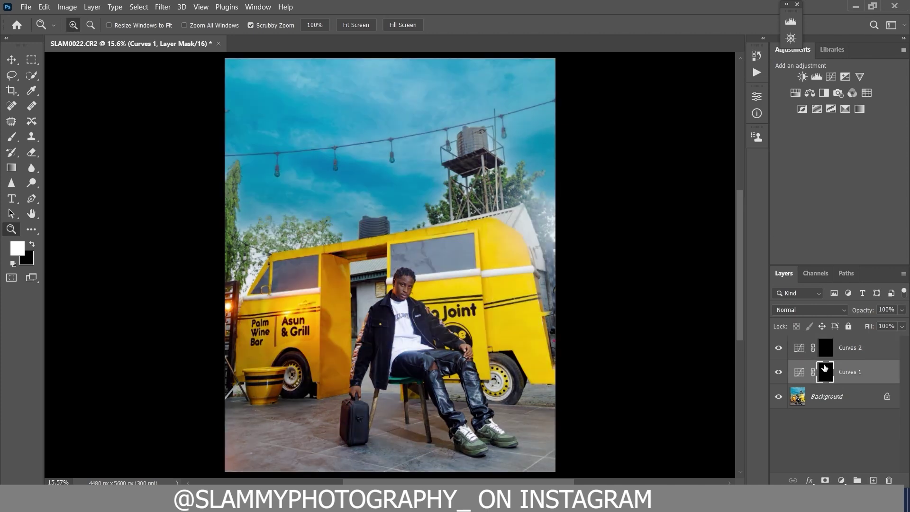
Rename the Curves 2 layer as burn and the Curves 1 layer as dodge.
double_click(848, 348)
type("burn")
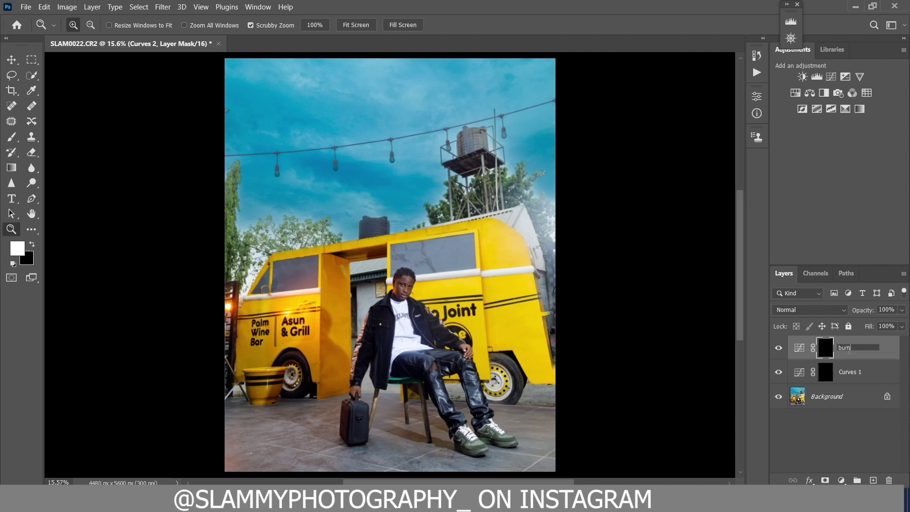
left_click(860, 376)
type("dodge")
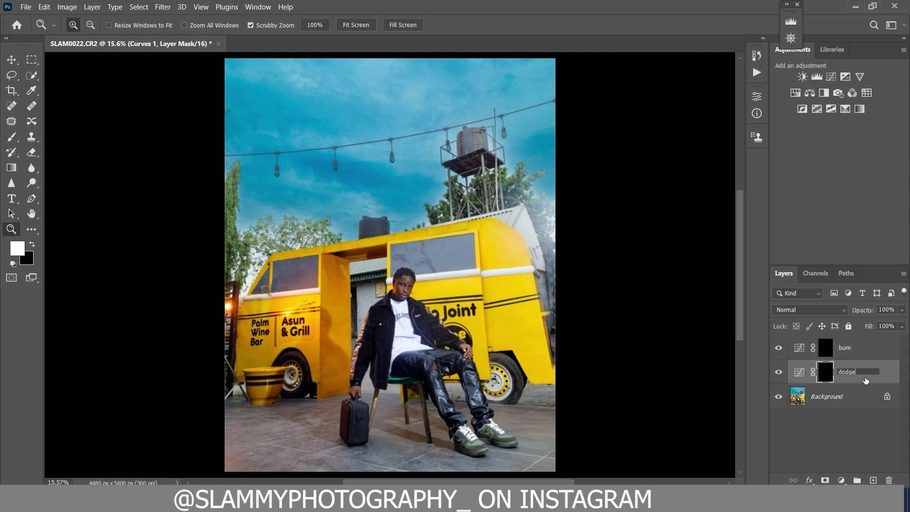
Delete the manually made burn and dodge layers together.
left_click(861, 354)
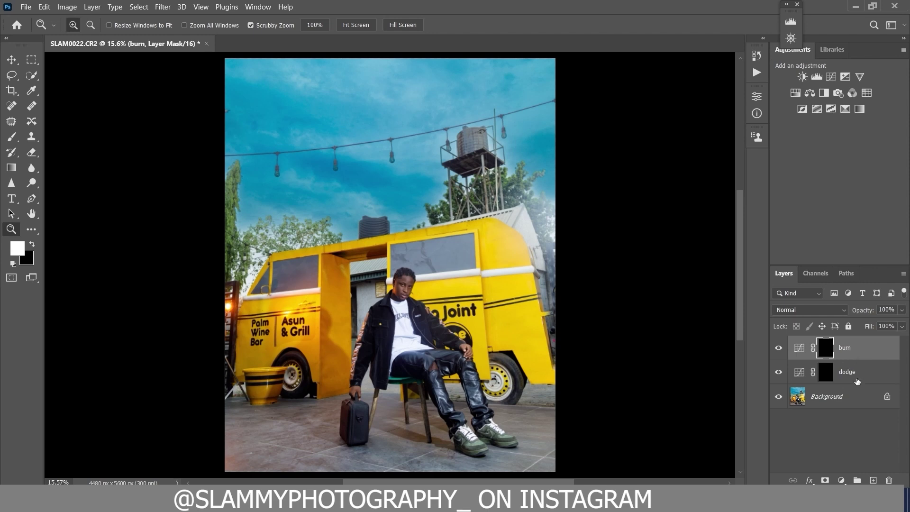
left_click(855, 377, "shift")
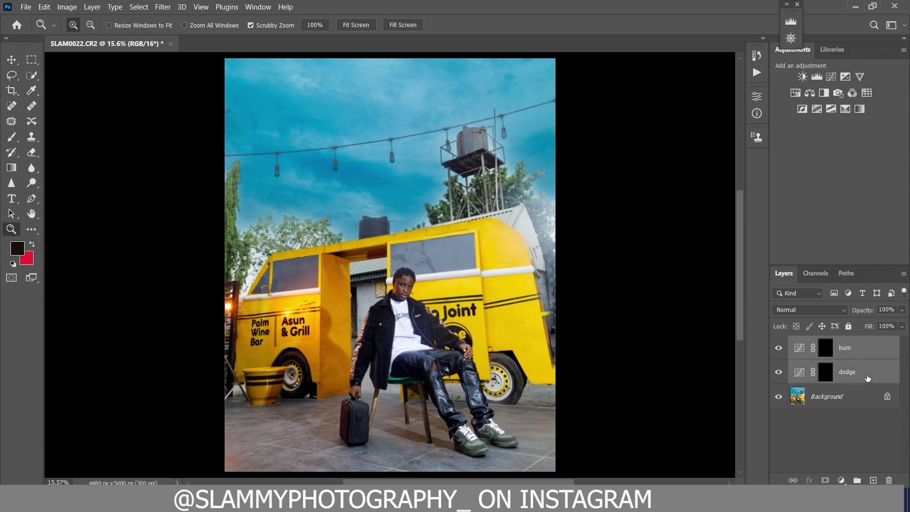
left_click_drag(868, 378, 886, 480)
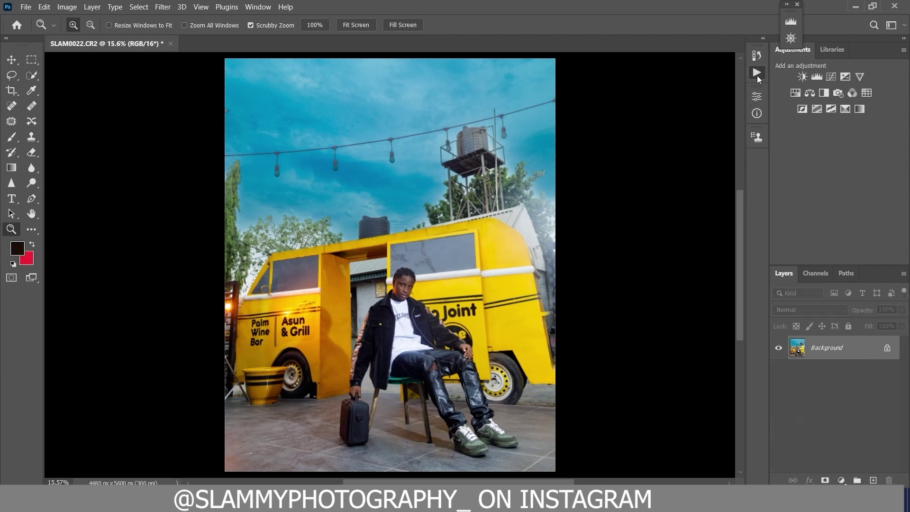
Run the D&B Curves action to build the dodge and burn layers automatically.
left_click(757, 73)
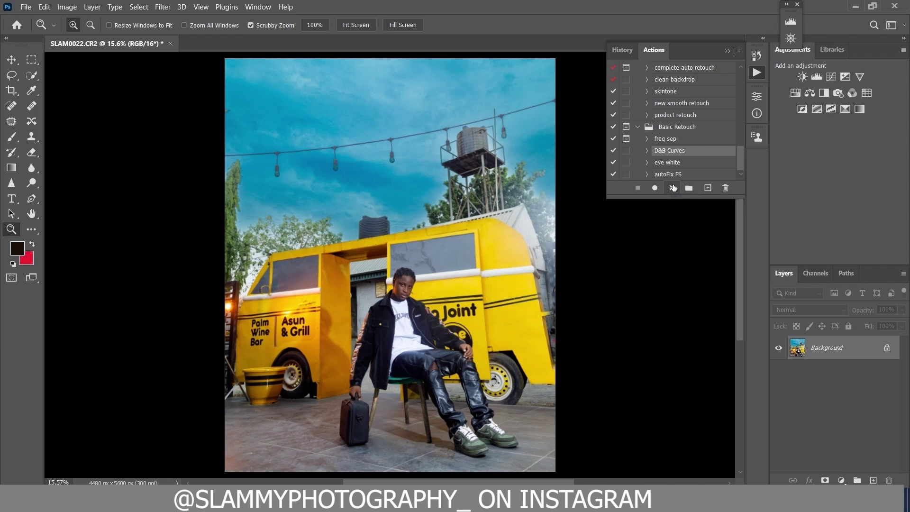
left_click(673, 188)
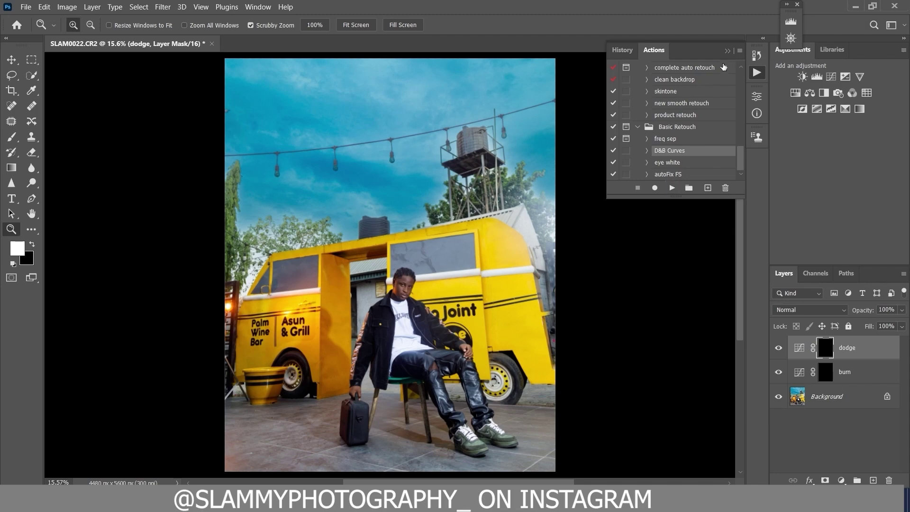
left_click(729, 51)
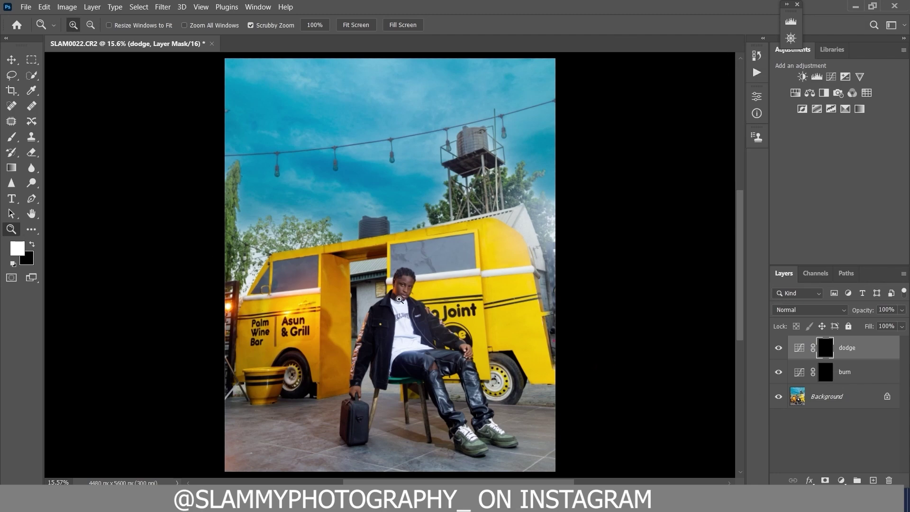
Prepare a soft white brush at size 45 and 51% flow for painting on the dodge layer's mask over the face.
left_click_drag(399, 300, 499, 376)
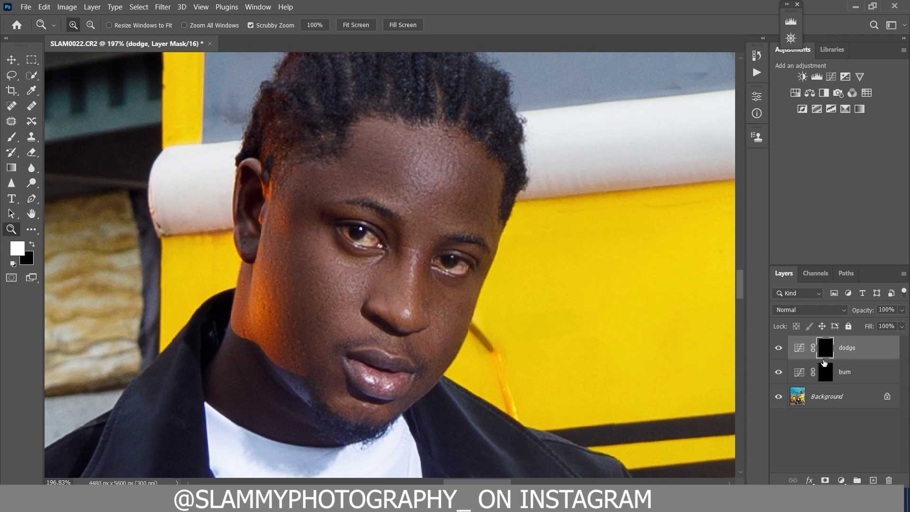
left_click(12, 137)
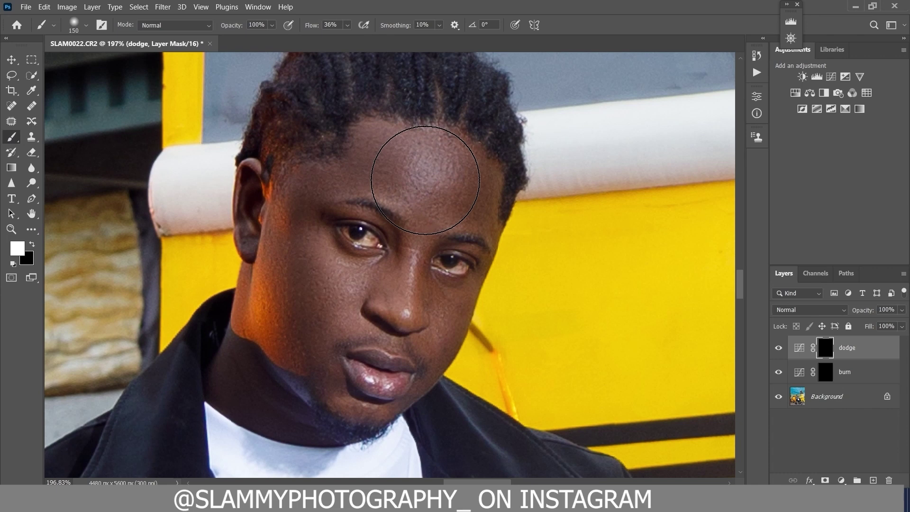
key("bracketleft")
key("bracketleft")
key("bracketleft")
key("bracketleft")
key("bracketleft")
key("bracketleft")
key("bracketleft")
key("bracketleft")
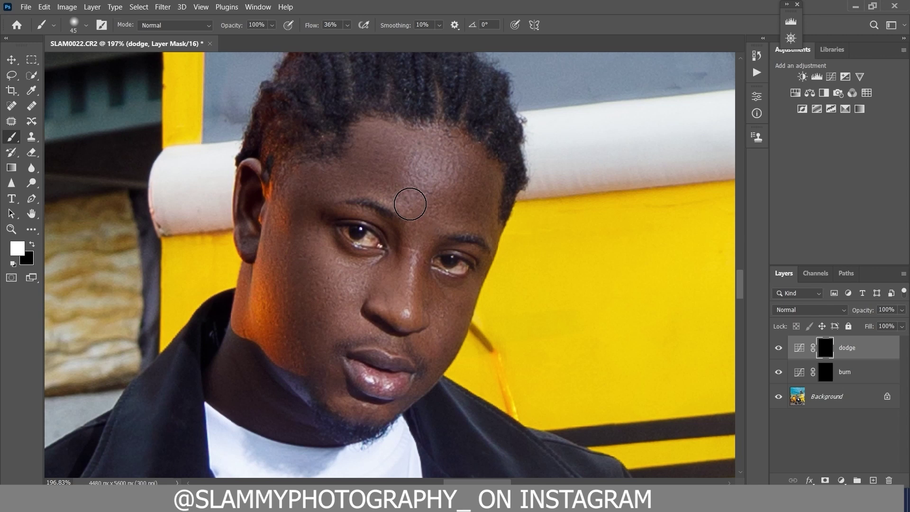
key("bracketleft")
key("bracketleft")
key("bracketright")
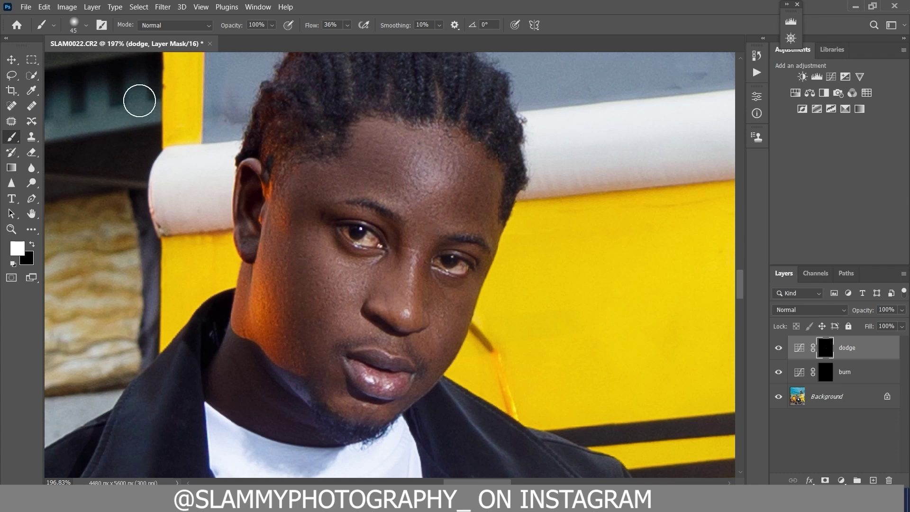
left_click_drag(311, 28, 320, 29)
Paint white on the dodge mask over the centre of the forehead and, with a smaller brush, the bridge of the nose.
key("bracketright")
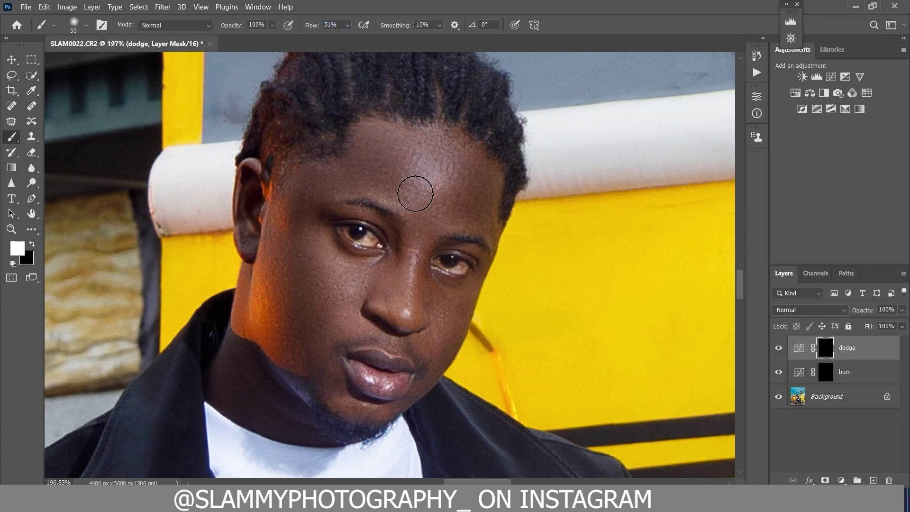
key("bracketright")
mouse_move(425, 187)
left_mouse_down()
mouse_move(442, 176)
mouse_move(440, 199)
mouse_move(449, 169)
mouse_move(446, 180)
mouse_move(439, 172)
mouse_move(430, 221)
left_mouse_up()
key("bracketleft")
key("bracketleft")
key("bracketleft")
key("bracketleft")
key("bracketleft")
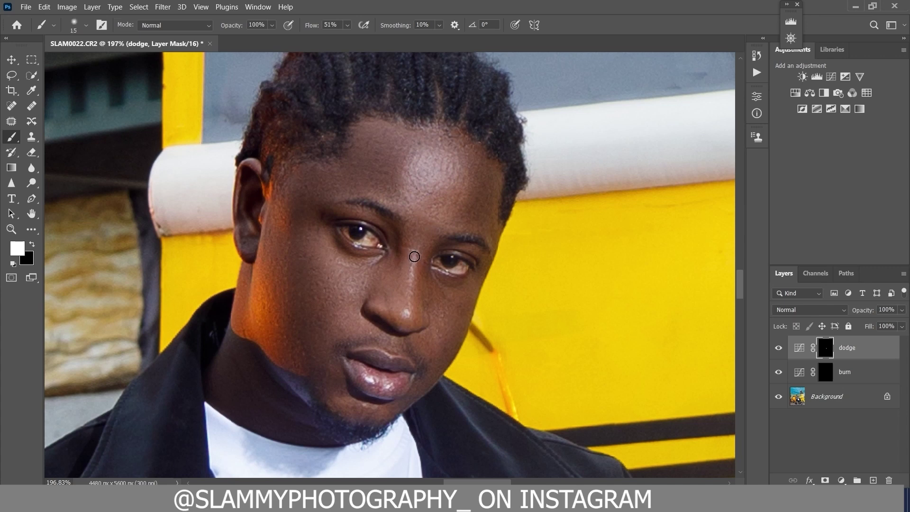
left_click_drag(412, 262, 412, 262)
Brighten the cheek below the eye and the area under the lower lip on the dodge mask, using brush sizes 25 and 20.
key("bracketright")
key("bracketright")
key("bracketright")
key("bracketright")
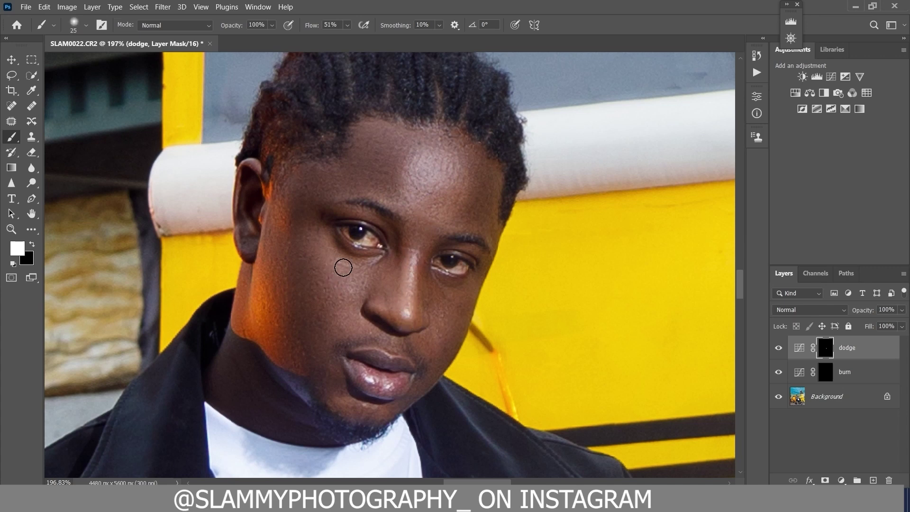
mouse_move(346, 264)
left_mouse_down()
mouse_move(321, 264)
mouse_move(373, 267)
left_mouse_up()
key("bracketleft")
key("bracketleft")
key("bracketleft")
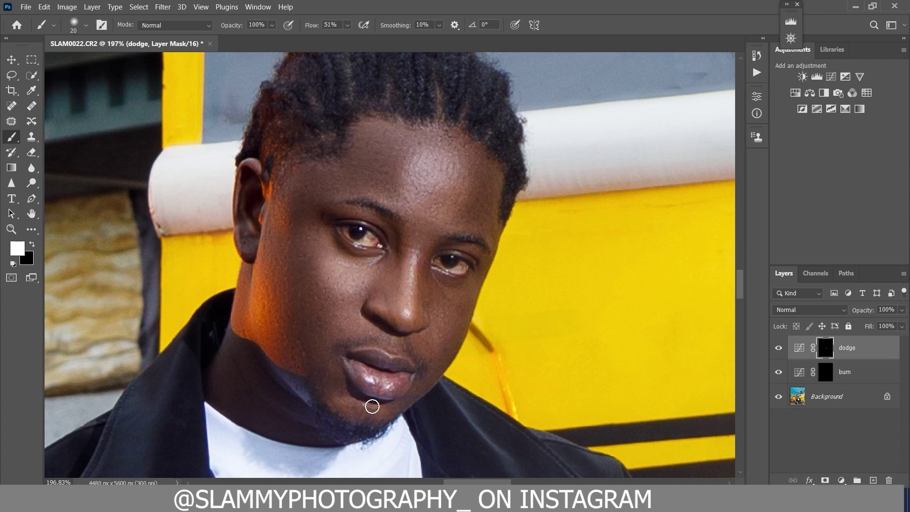
left_click_drag(372, 406, 365, 408)
Dodge the orange-lit side of the face from the ear to the jaw at size 35, and compare with the dodge layer hidden.
key("bracketright")
key("bracketright")
key("bracketright")
mouse_move(253, 245)
left_mouse_down()
mouse_move(277, 321)
mouse_move(280, 301)
mouse_move(295, 372)
mouse_move(291, 347)
left_mouse_up()
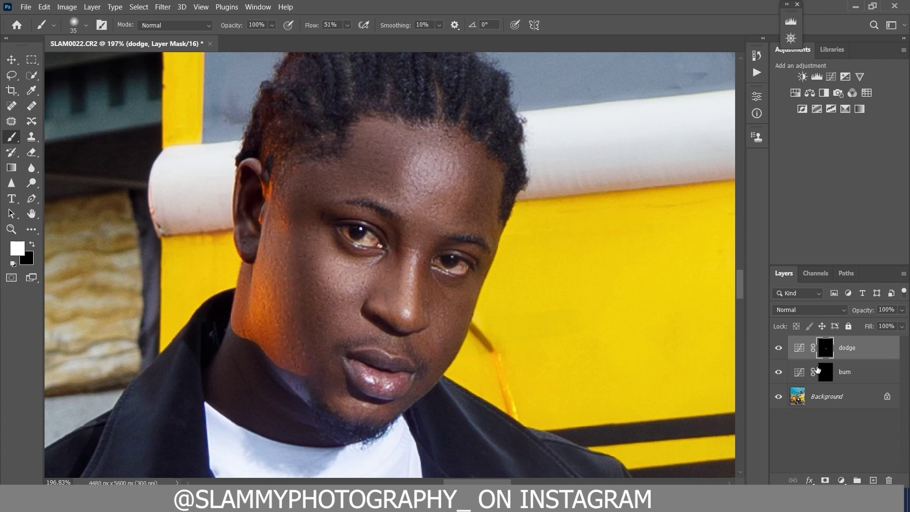
left_click(778, 348)
left_click(777, 349)
Paint white on the burn layer's mask over both outer sides of the forehead to darken them.
left_click(825, 375)
key("bracketright")
key("bracketright")
key("bracketright")
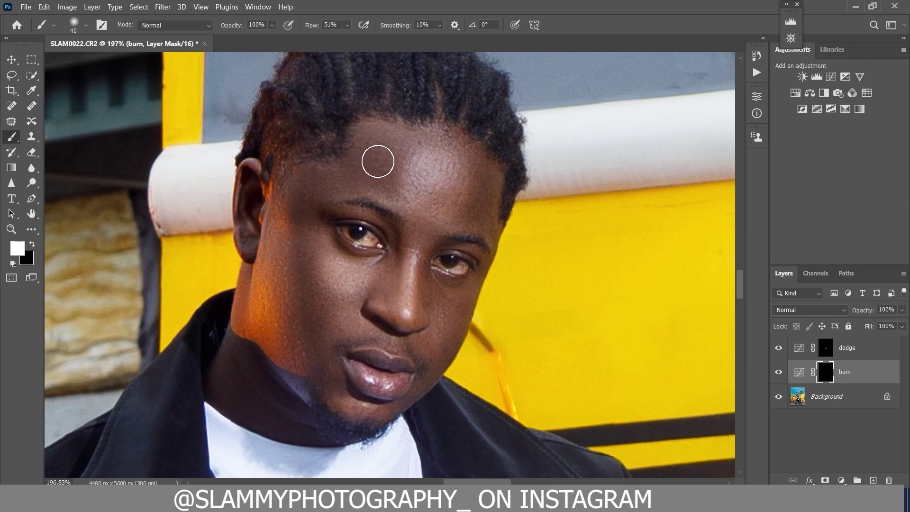
mouse_move(378, 158)
left_mouse_down()
mouse_move(376, 183)
mouse_move(384, 153)
mouse_move(372, 142)
mouse_move(386, 161)
left_mouse_up()
left_click_drag(475, 207, 479, 205)
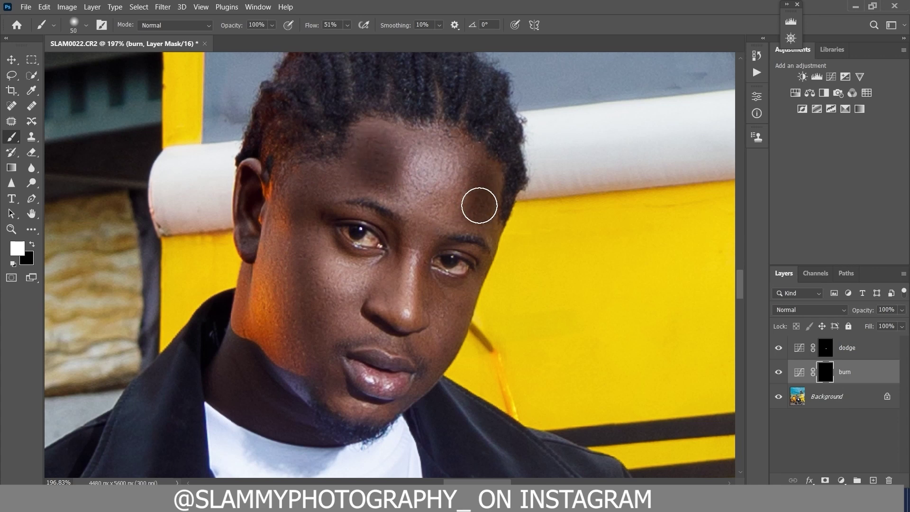
Burn the temple and the cheek hollow down towards the mouth corner to contour the face.
left_click_drag(301, 206, 302, 211)
left_click_drag(301, 248, 325, 368)
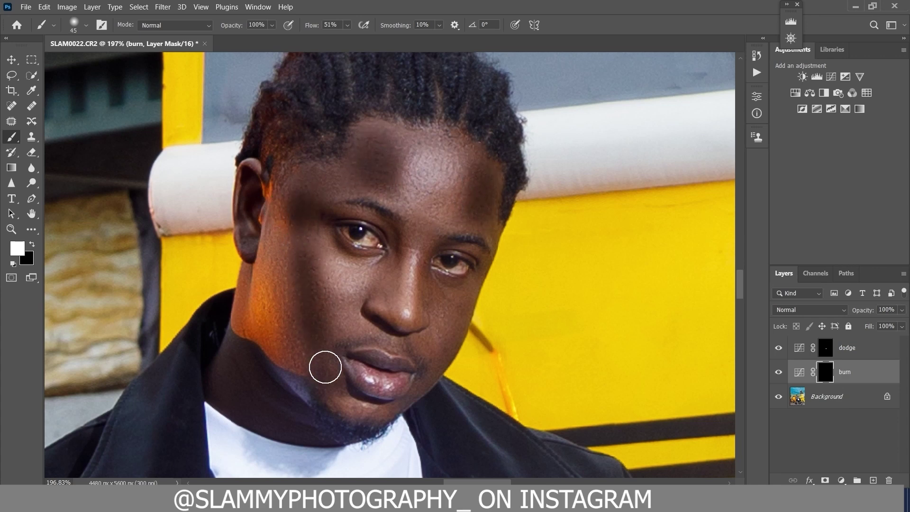
key("bracketleft")
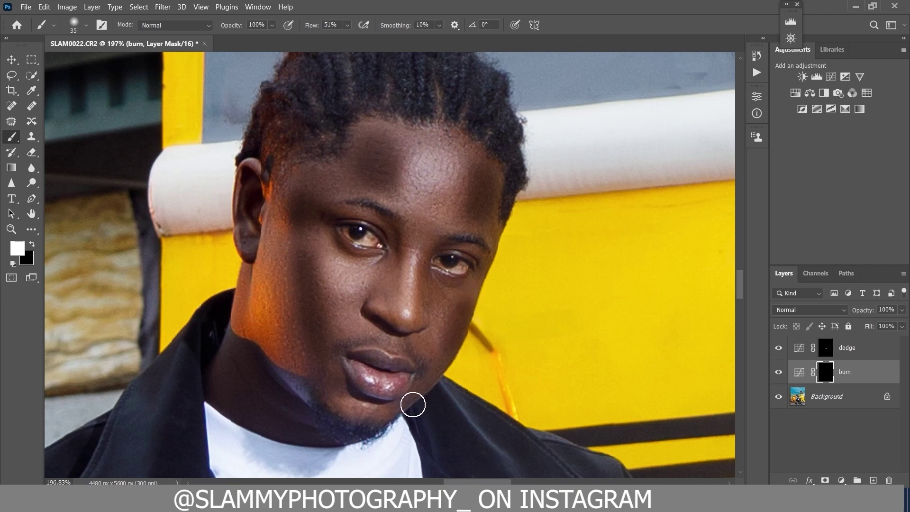
key("bracketright")
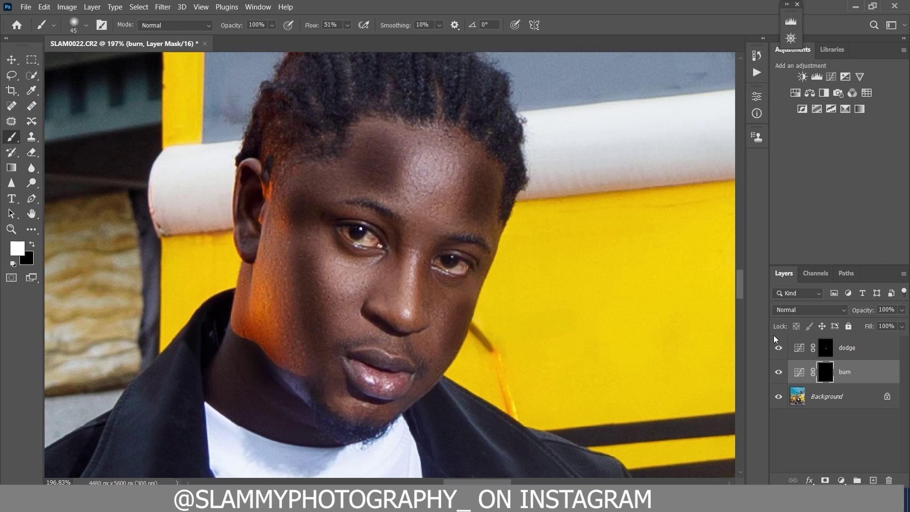
Group the dodge and burn layers together and compare the face with the group hidden and shown.
left_click(856, 350, "shift")
left_click_drag(853, 371, 858, 480)
left_click(777, 343)
left_click(777, 344)
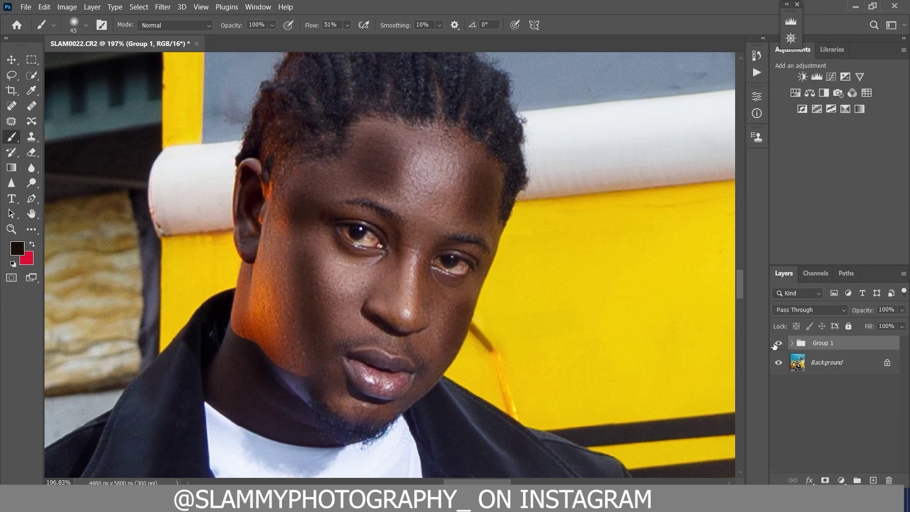
Set the dodge layer's Blend If underlying-layer shadow slider to a split of 87 / 158, and compare the result.
left_click(792, 344)
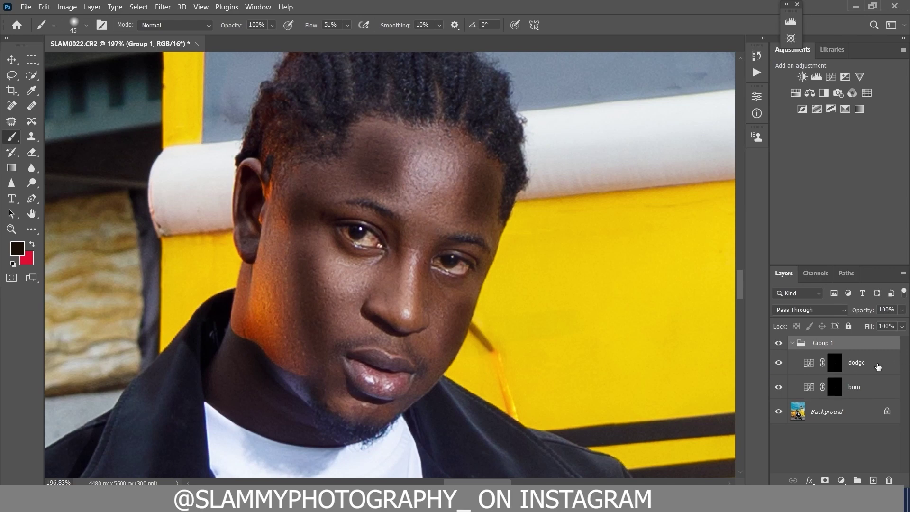
left_click(860, 366)
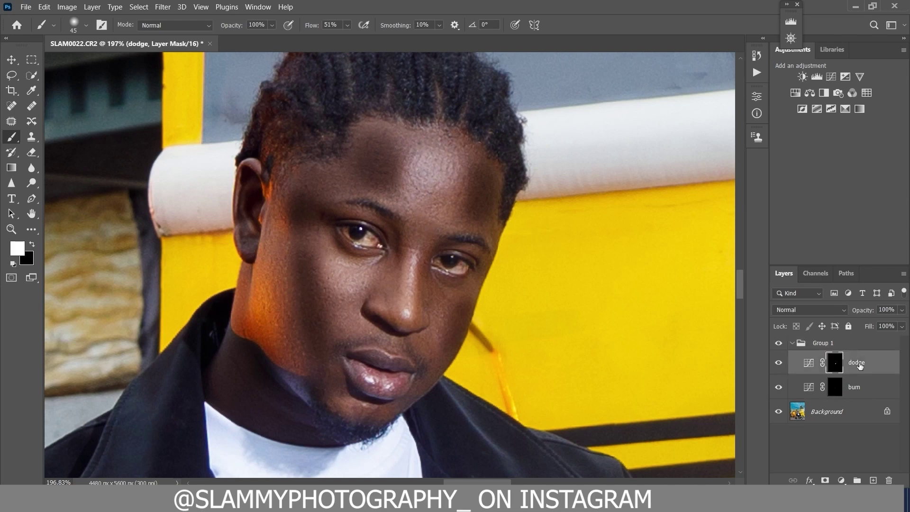
double_click(885, 368)
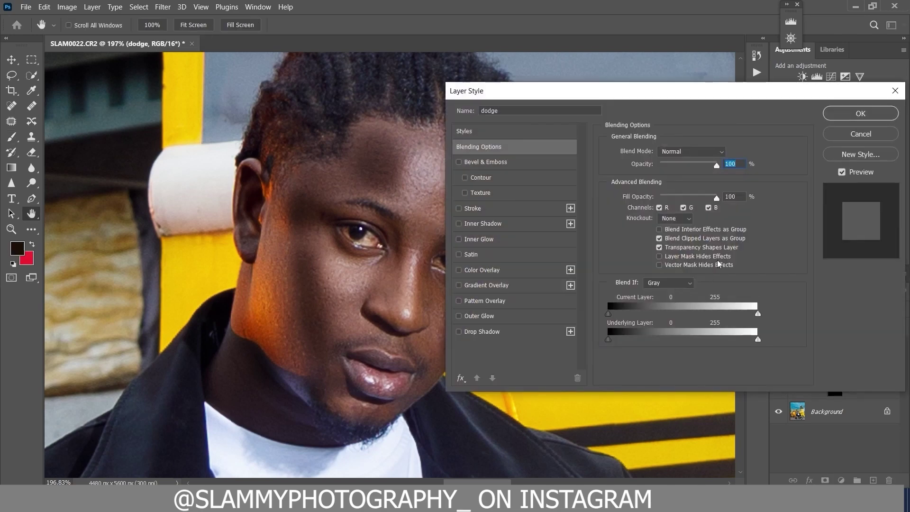
left_click_drag(483, 90, 591, 48)
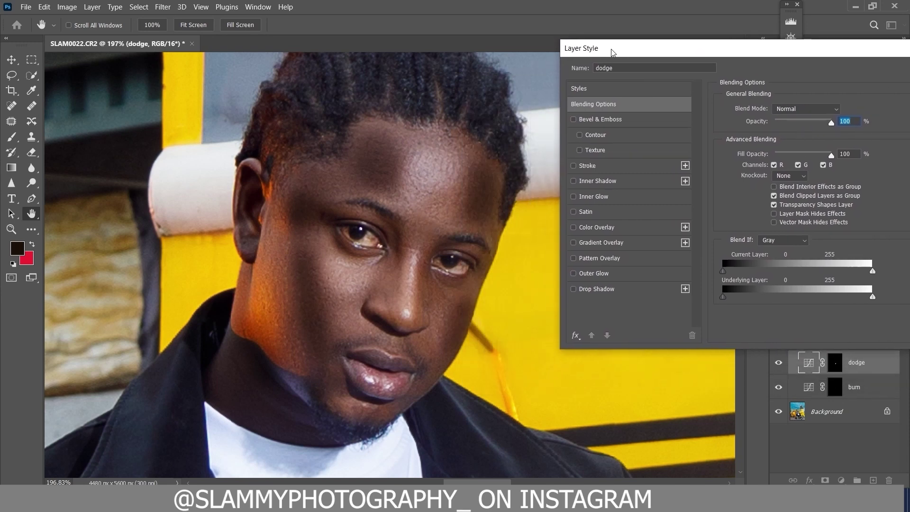
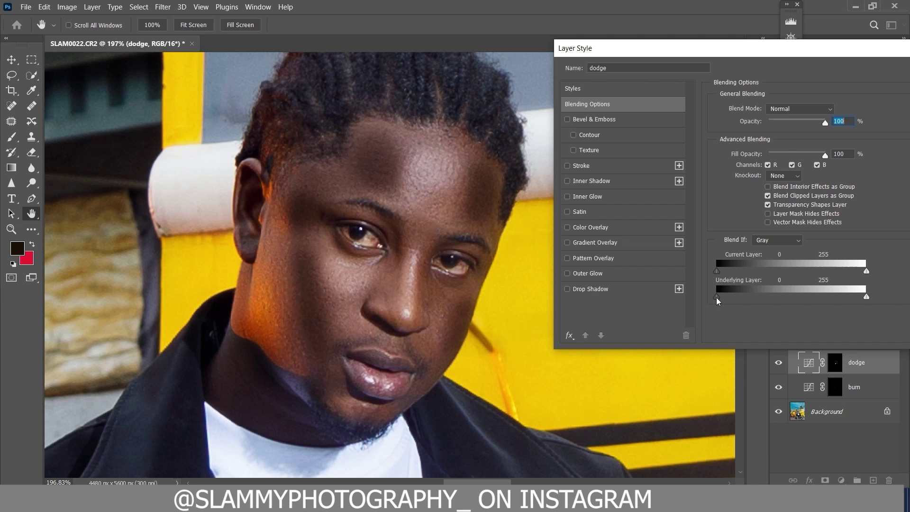
mouse_move(718, 298)
left_mouse_down()
mouse_move(815, 308)
mouse_move(716, 299)
mouse_move(795, 301)
mouse_move(788, 305)
left_mouse_up()
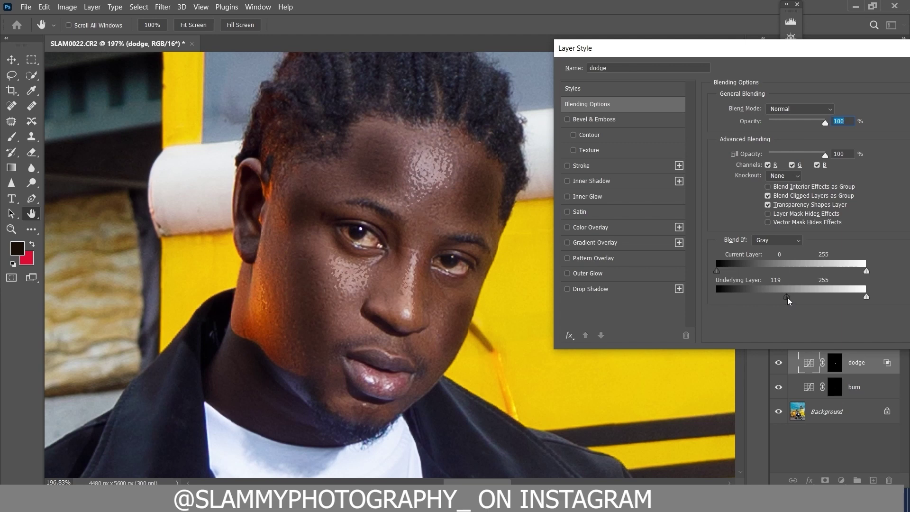
mouse_move(790, 300)
left_mouse_down()
mouse_move(812, 301)
mouse_move(767, 301)
left_mouse_up()
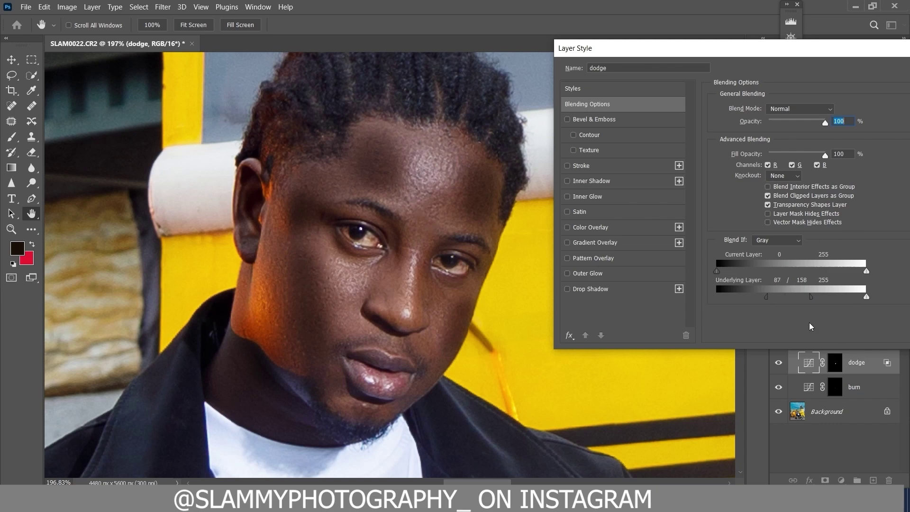
left_click_drag(784, 47, 685, 86)
left_click(846, 110)
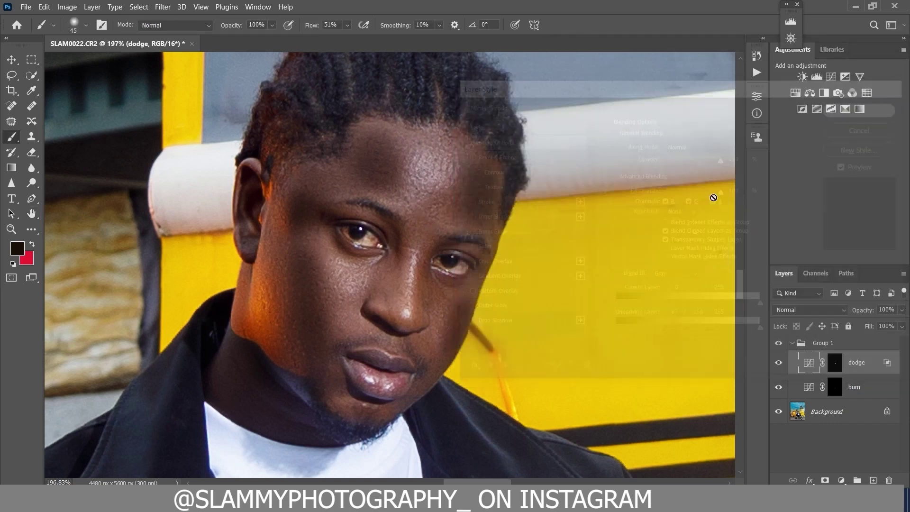
left_click(778, 363)
left_click(778, 363)
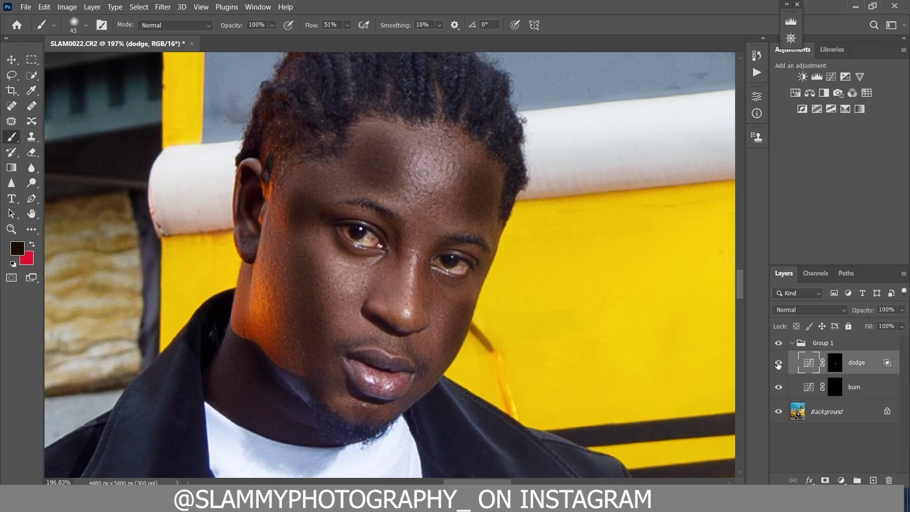
Set the burn layer's Blend If underlying-layer highlight slider to a split of 37 / 100.
double_click(867, 387)
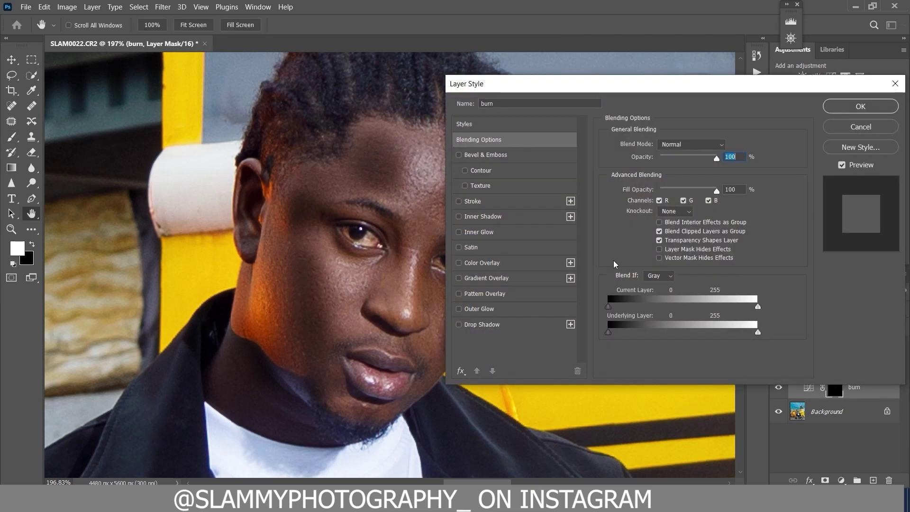
left_click_drag(610, 89, 642, 41)
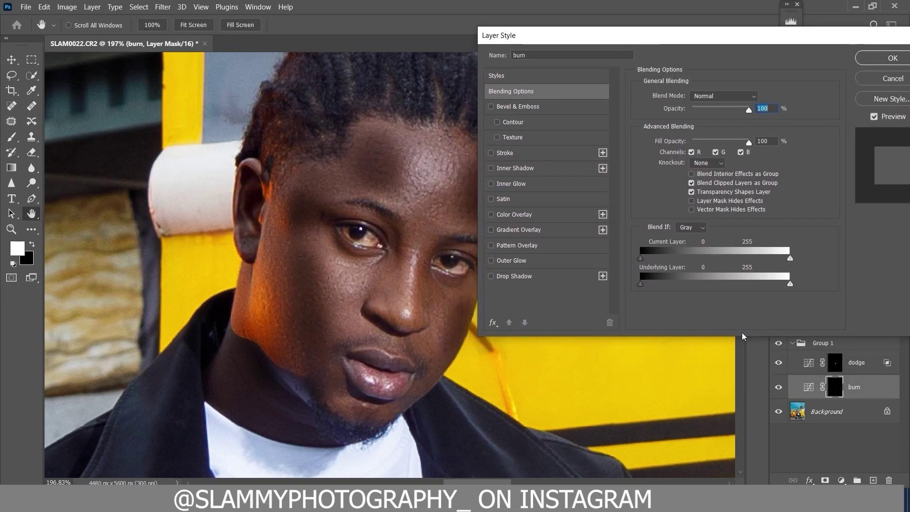
left_click_drag(789, 284, 700, 284)
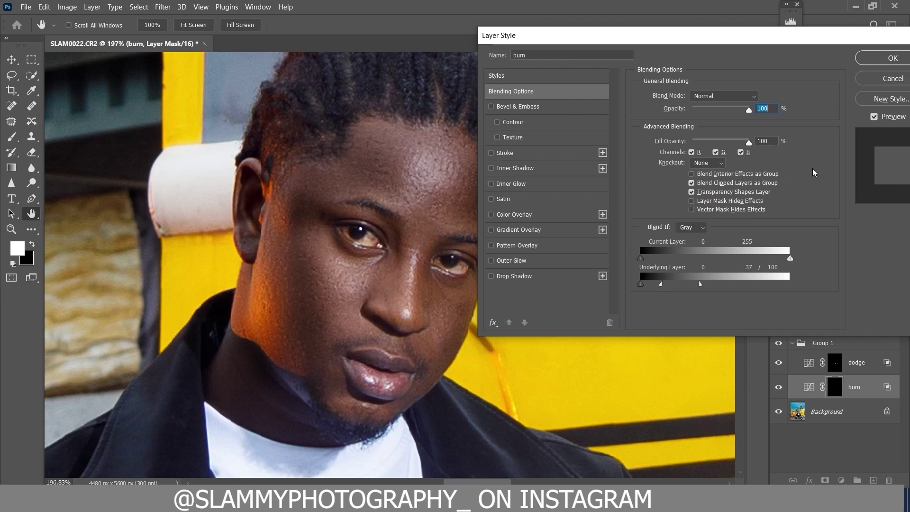
left_click(882, 57)
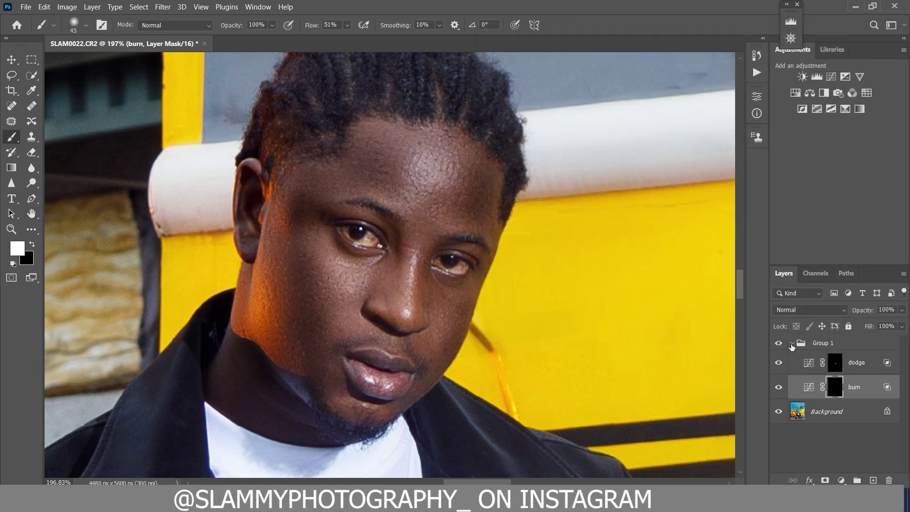
Compare the face with and without the dodge and burn group, and lower the group's opacity to 65%.
left_click(792, 343)
left_click(777, 343)
left_click(777, 343)
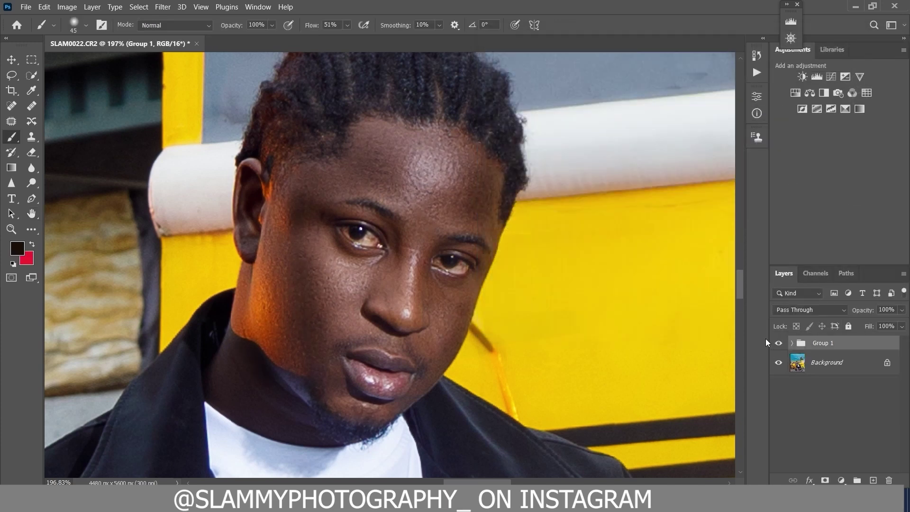
left_click_drag(862, 311, 846, 319)
left_click(792, 343)
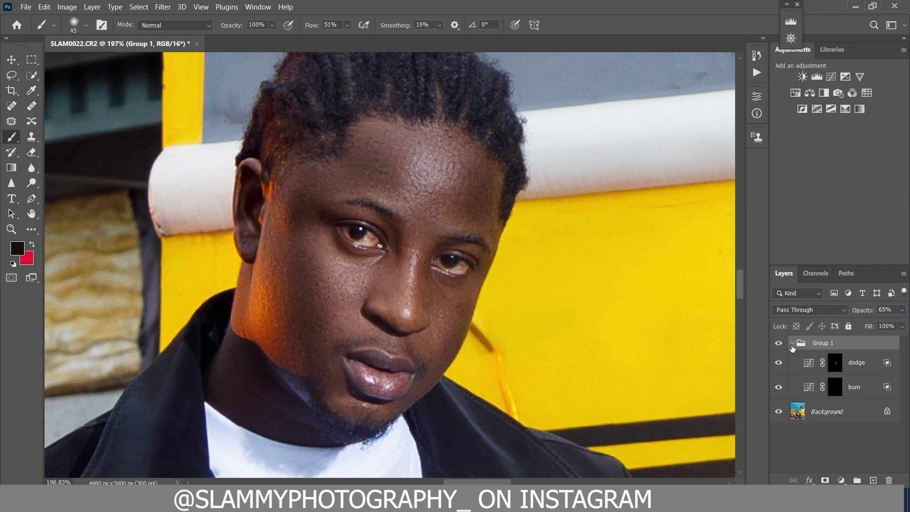
left_click(836, 388)
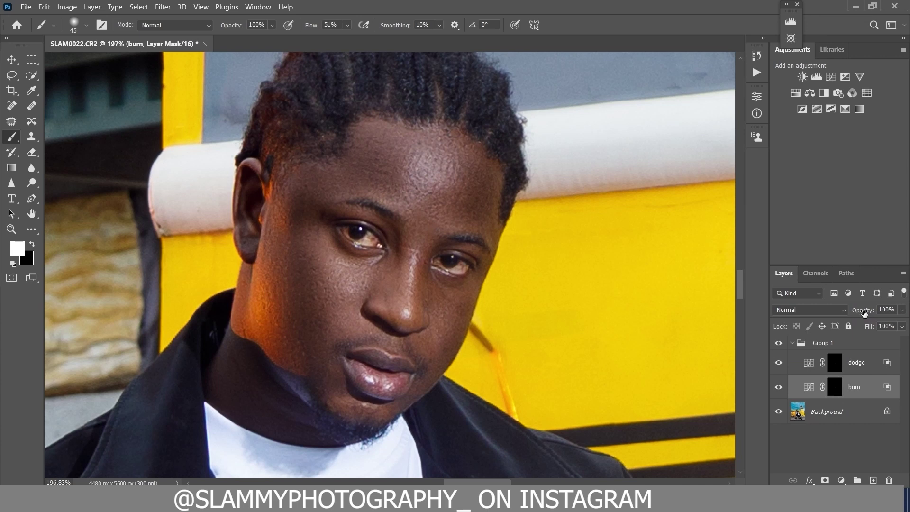
Rename the dodge and burn group as DnB, collapse it and check its effect with the group hidden and shown.
left_click(792, 347)
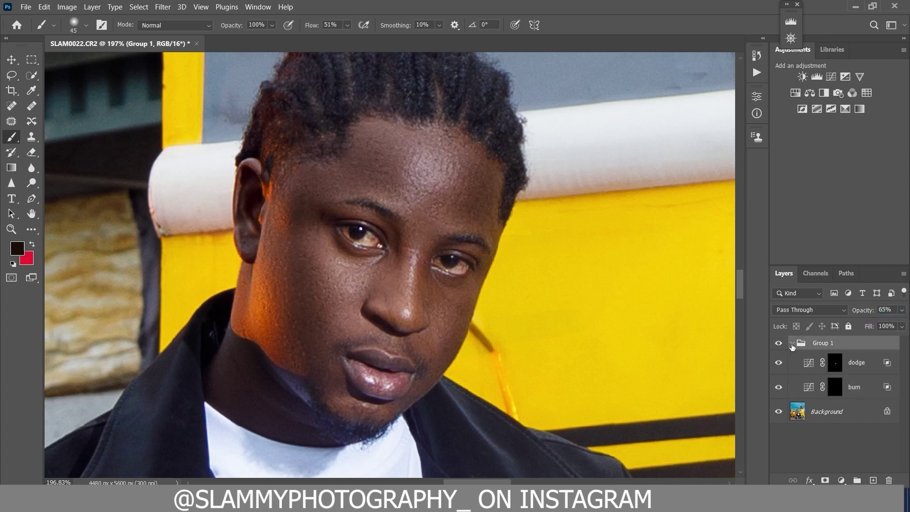
double_click(798, 347)
type("DnB")
left_click(793, 345)
left_click(778, 345)
left_click(778, 345)
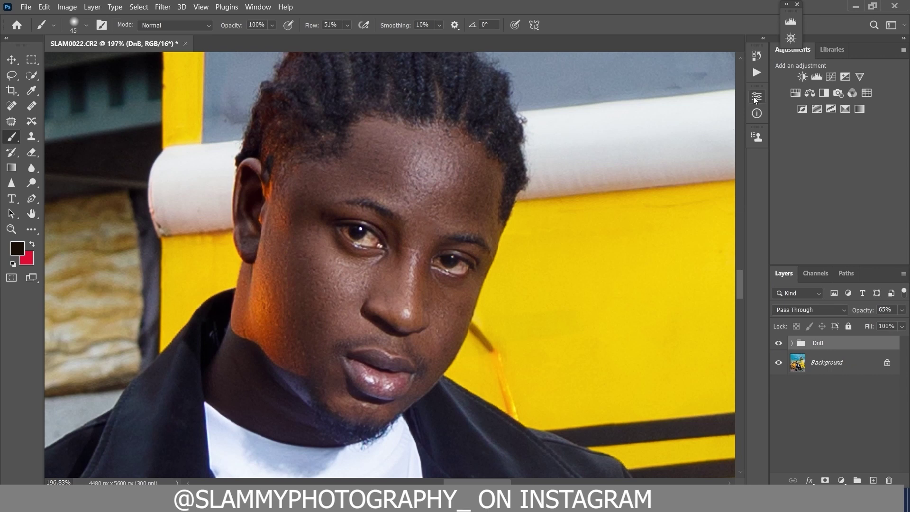
Run the eye white action from the Basic Retouch set.
left_click(757, 72)
left_click(662, 166)
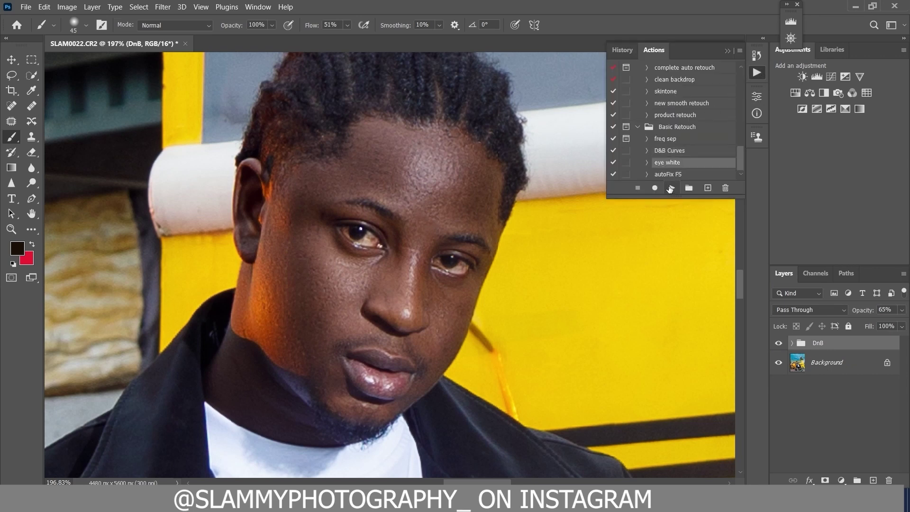
left_click(670, 188)
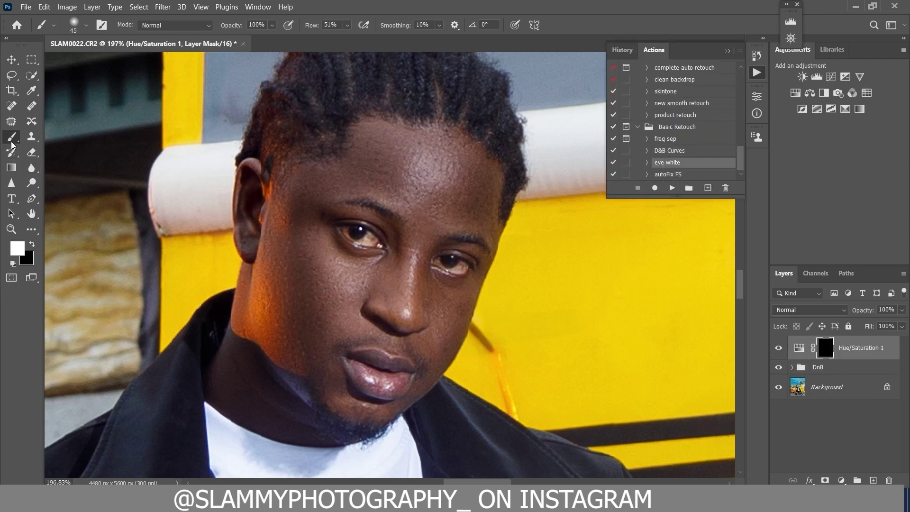
Paint white on the Hue/Saturation layer's mask over the whites of both eyes with a small brush of about 15 px.
key("bracketleft")
key("bracketleft")
key("bracketleft")
key("bracketleft")
key("bracketleft")
key("bracketleft")
key("bracketleft")
key("bracketleft")
key("bracketleft")
key("bracketleft")
key("bracketleft")
key("bracketright")
left_click(33, 245)
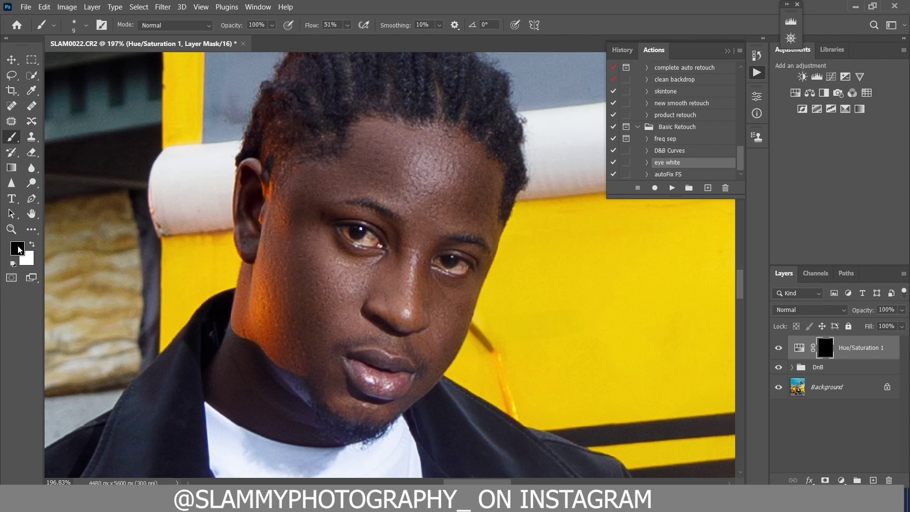
left_click(30, 245)
key("bracketright")
key("bracketright")
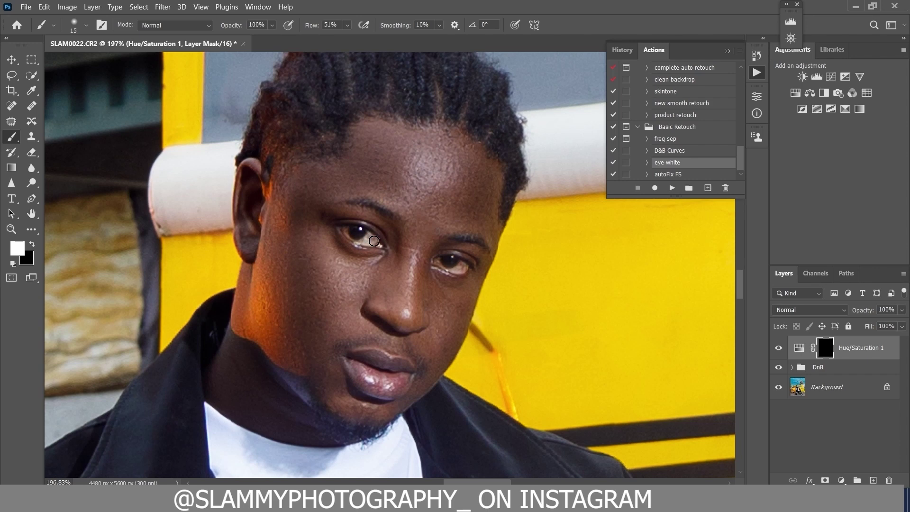
mouse_move(367, 241)
left_mouse_down()
mouse_move(354, 240)
mouse_move(374, 242)
left_mouse_up()
key("bracketleft")
mouse_move(454, 266)
left_mouse_down()
mouse_move(462, 266)
mouse_move(445, 266)
left_mouse_up()
key("bracketright")
Compare the whole picture with and without the Hue/Saturation layer and inspect the whitened eyes up close.
left_click(201, 7)
left_click(246, 110)
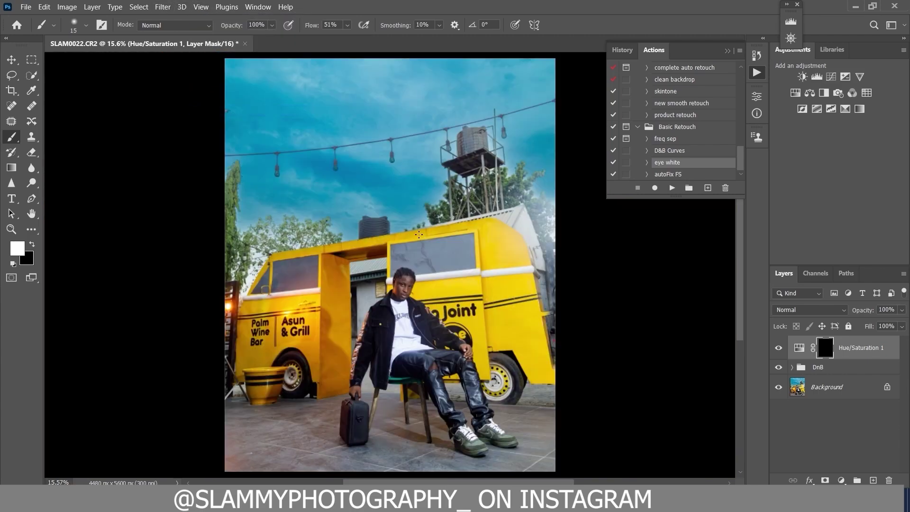
left_click(780, 349)
left_click(781, 349)
left_click(14, 230)
left_click_drag(401, 286, 489, 362)
left_click(201, 7)
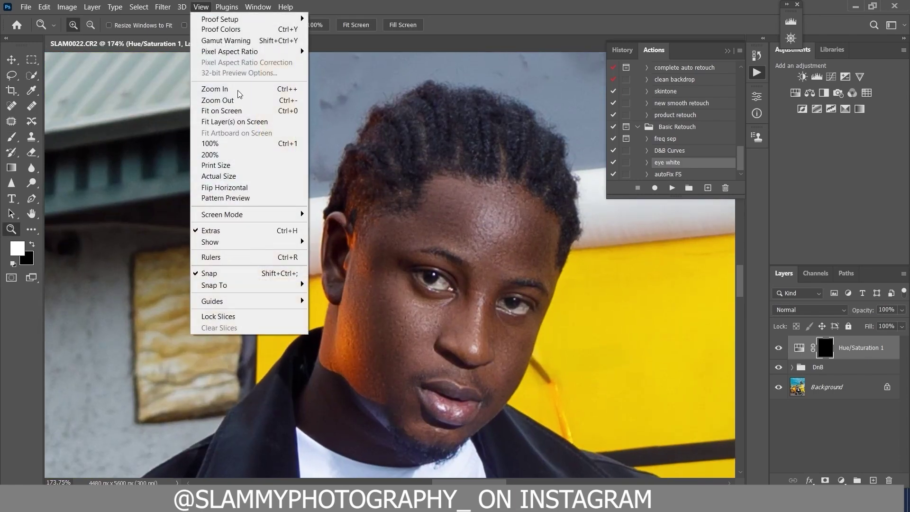
left_click(241, 113)
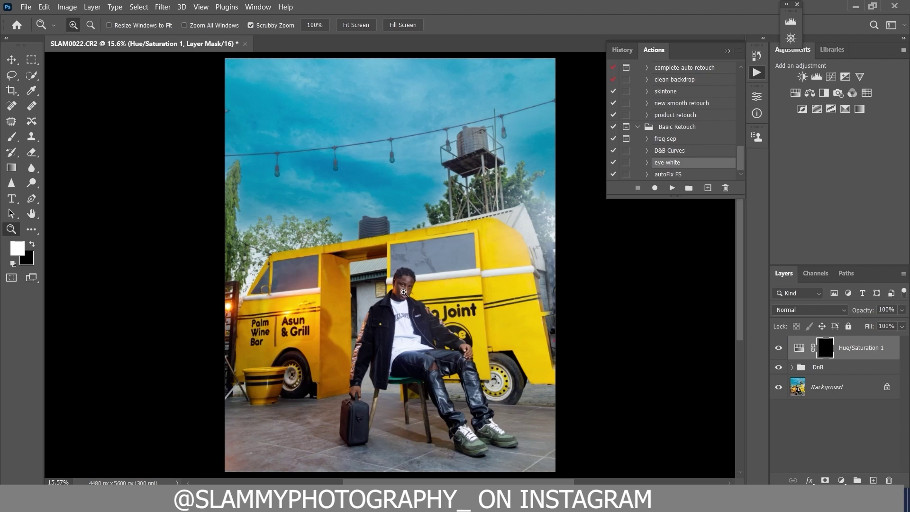
left_click_drag(404, 290, 477, 356)
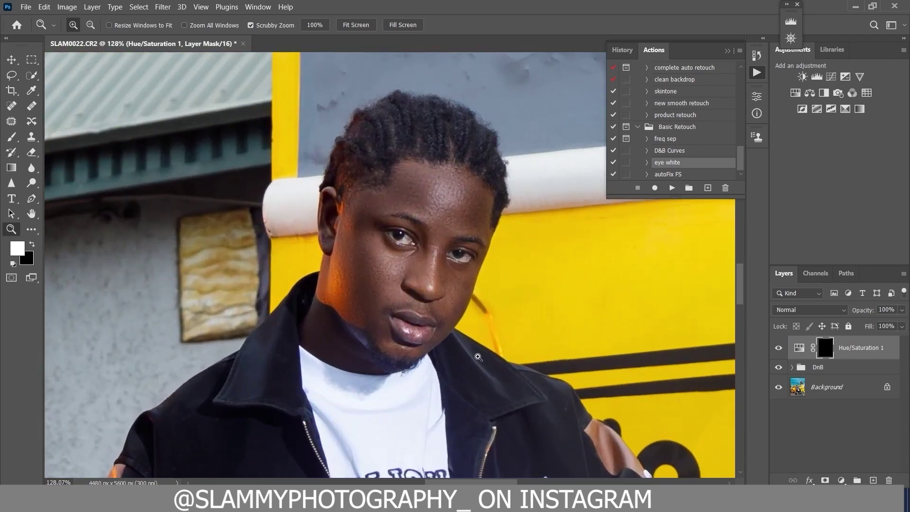
Flatten the image into a single background layer.
left_click(201, 7)
left_click(225, 110)
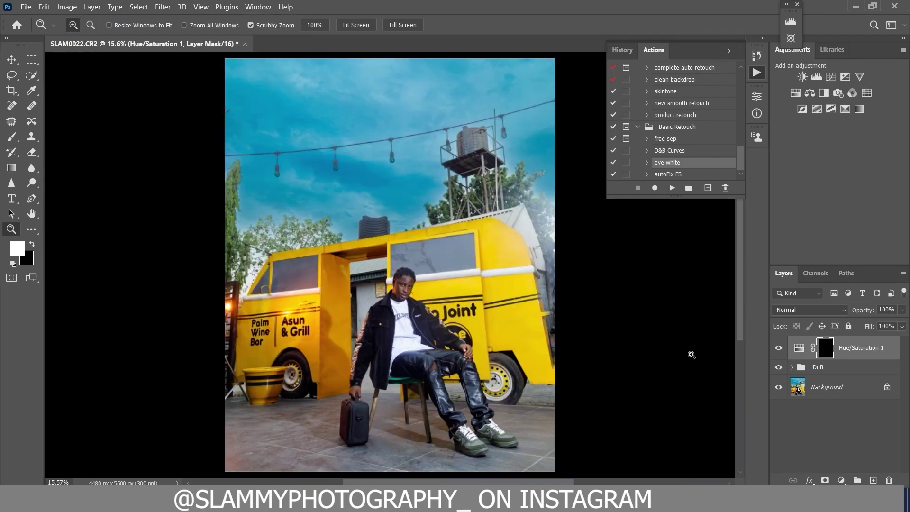
right_click(856, 349)
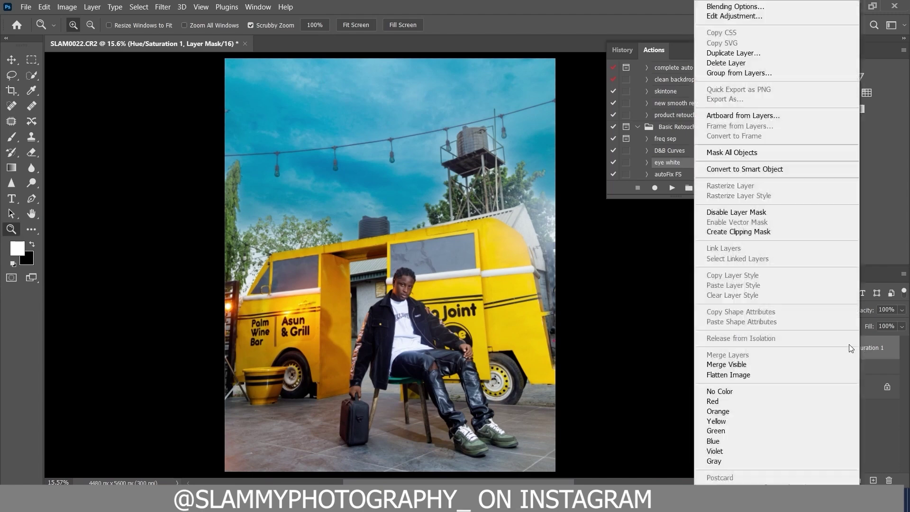
left_click(775, 375)
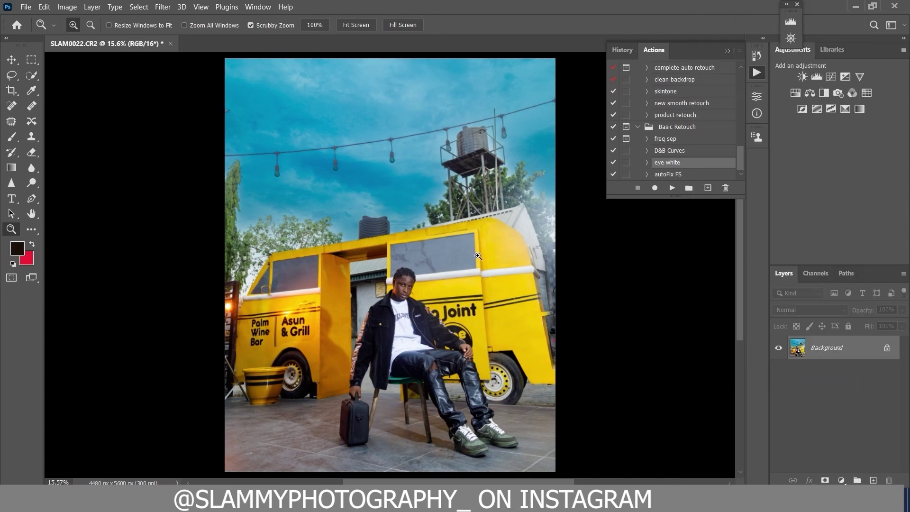
Examine the water tower and the dark tank above the bus roof up close for distractions.
left_click_drag(471, 145, 508, 212)
scroll(209, 251, "up", 2)
left_click(201, 6)
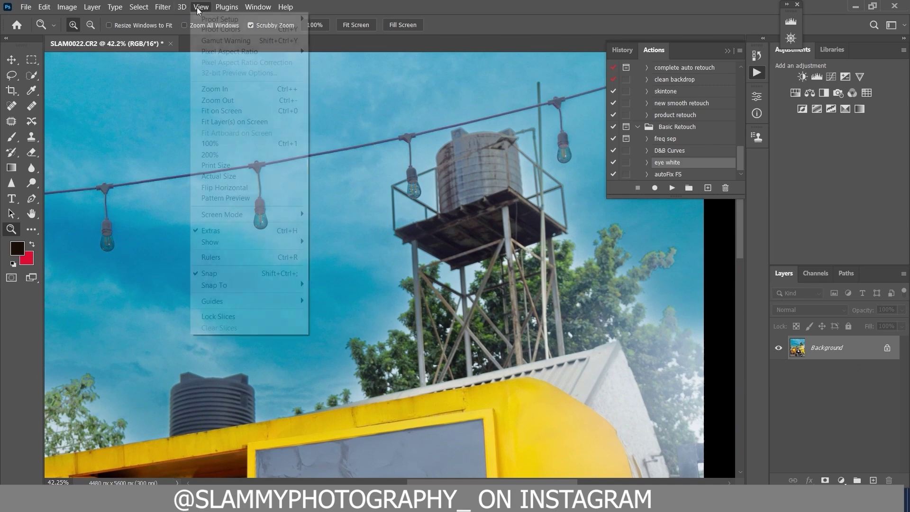
left_click(380, 242)
scroll(310, 241, "down", 2)
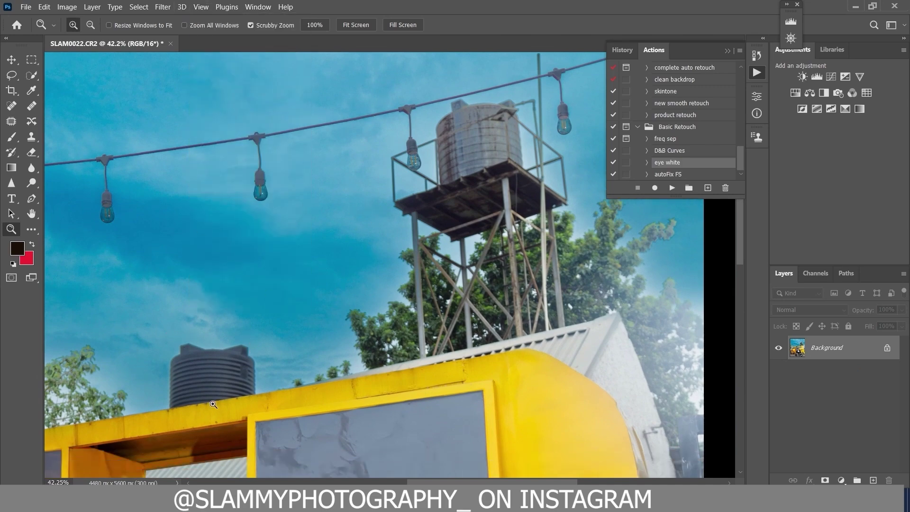
left_click_drag(215, 405, 258, 409)
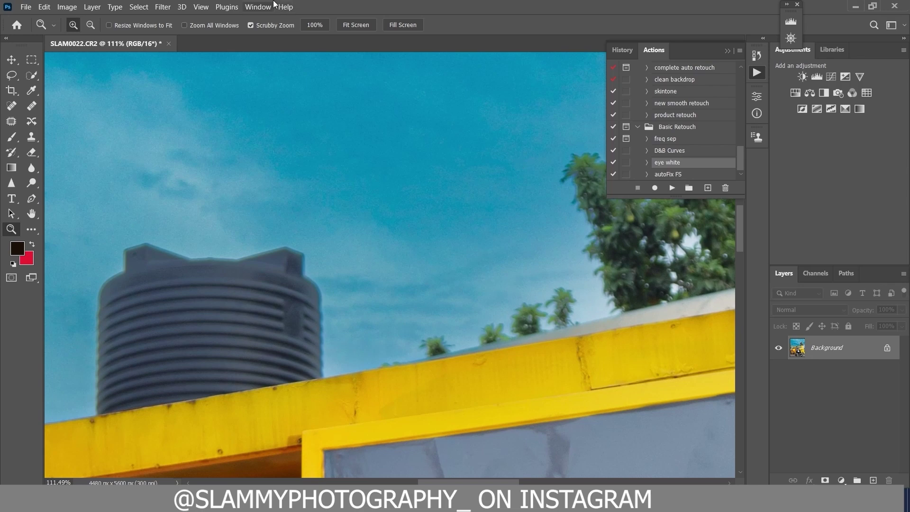
left_click(226, 7)
left_click(201, 8)
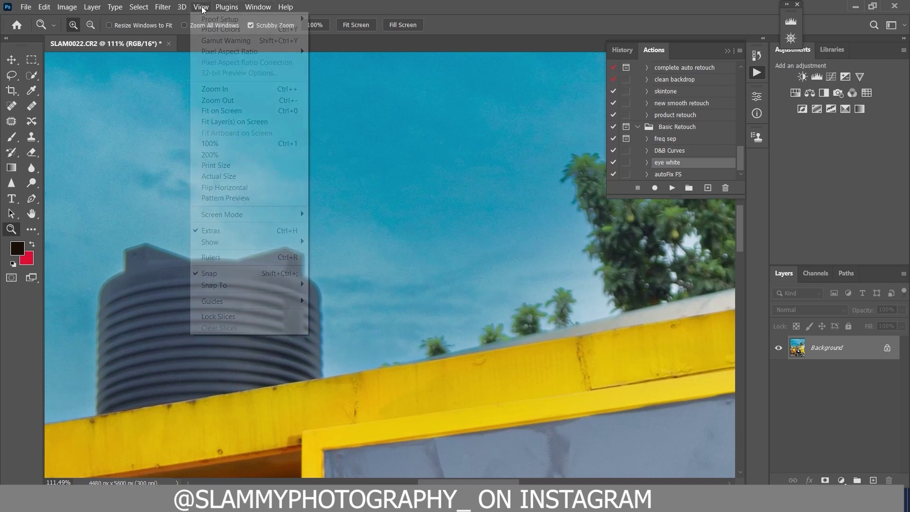
left_click(246, 115)
left_click_drag(445, 130, 500, 132)
scroll(109, 342, "down", 5)
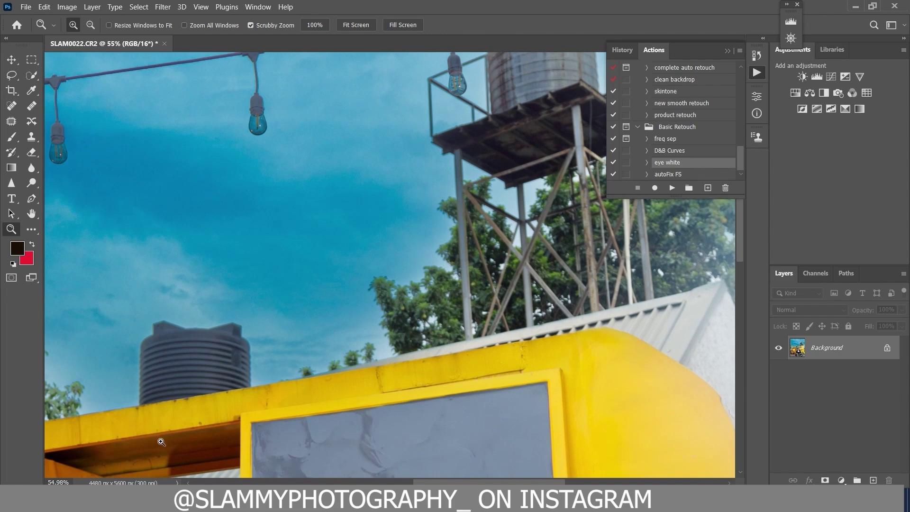
Select the dark water tank above the bus roof with the Quick Selection tool.
left_click_drag(159, 440, 178, 441)
left_click(32, 76)
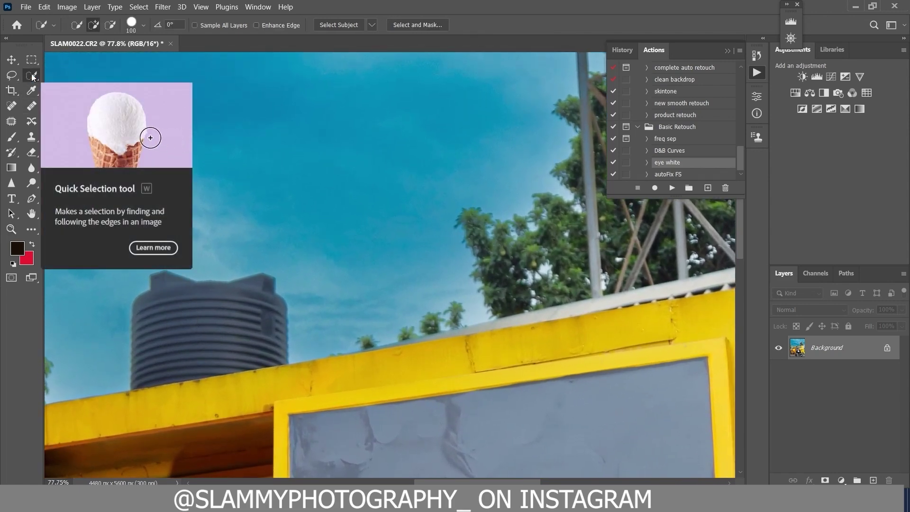
left_click_drag(227, 349, 201, 320)
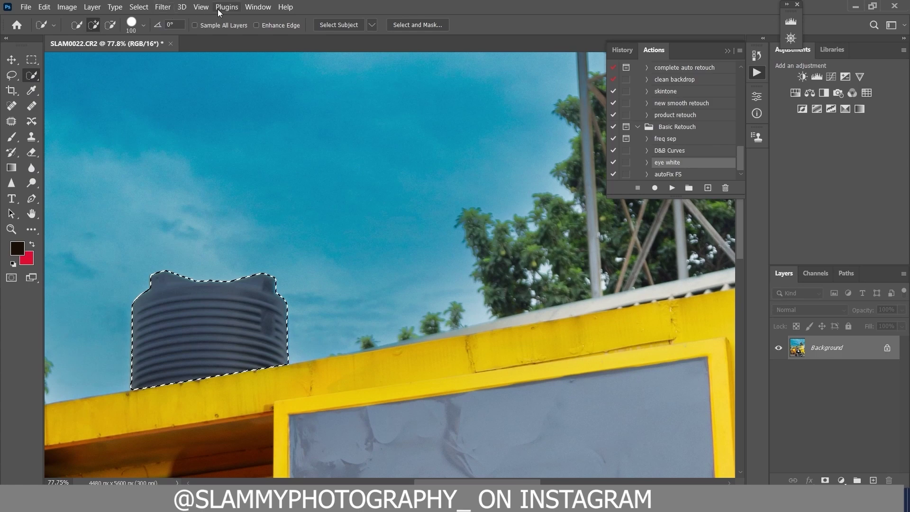
Cover the selected tank with sky sampled just above it, using the Clone Stamp tool with an 800 px brush.
left_click(201, 7)
left_click(238, 111)
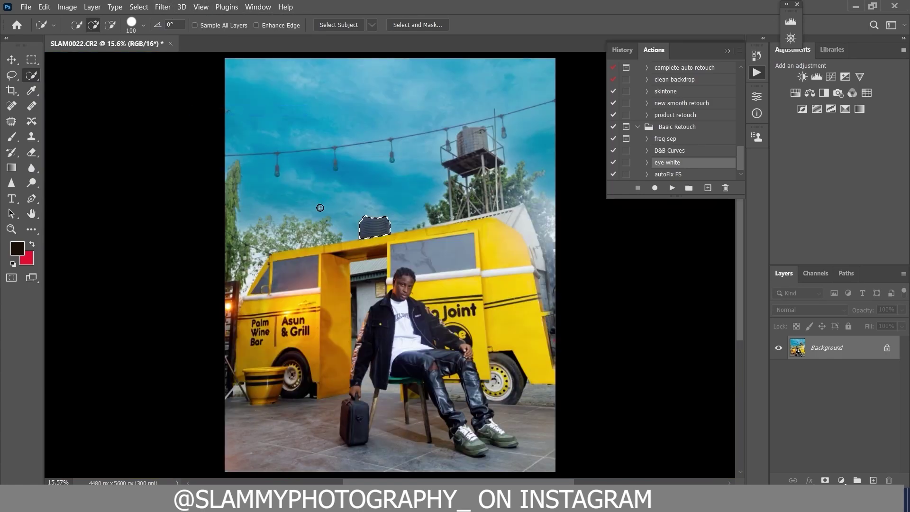
key("bracketright")
key("bracketright")
key("bracketright")
key("bracketright")
key("bracketright")
key("bracketright")
key("bracketright")
key("bracketright")
left_click(31, 137)
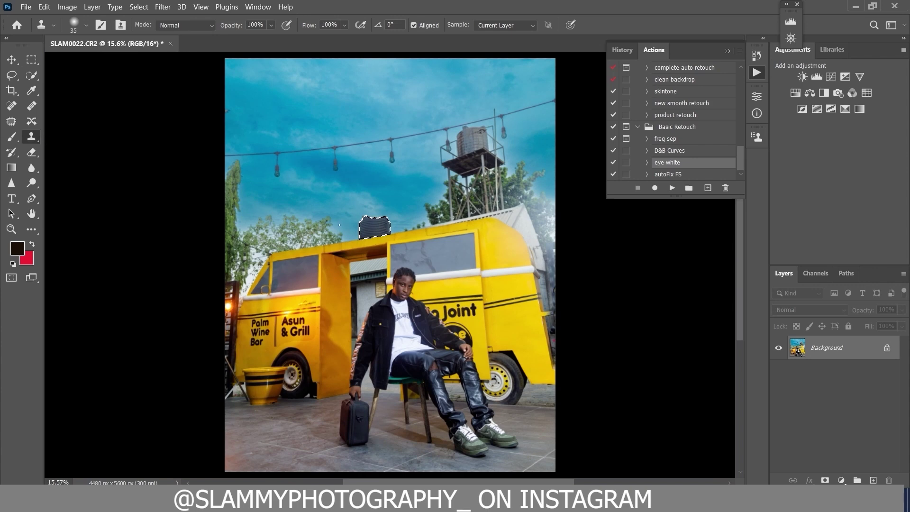
key("bracketright")
key("bracketright")
key("bracketright")
key("bracketright")
key("bracketright")
key("bracketright")
key("bracketright")
key("bracketright")
key("bracketright")
key("bracketright")
key("bracketright")
key("bracketright")
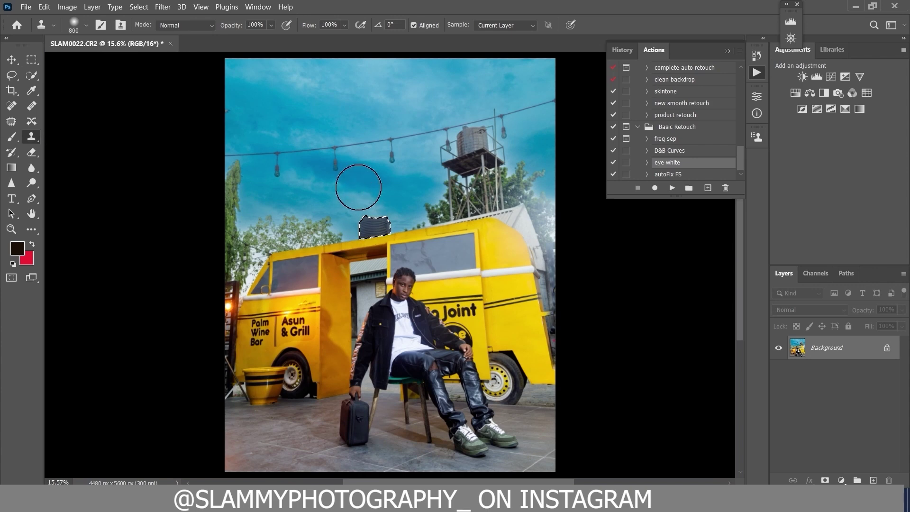
left_click(367, 190, "alt")
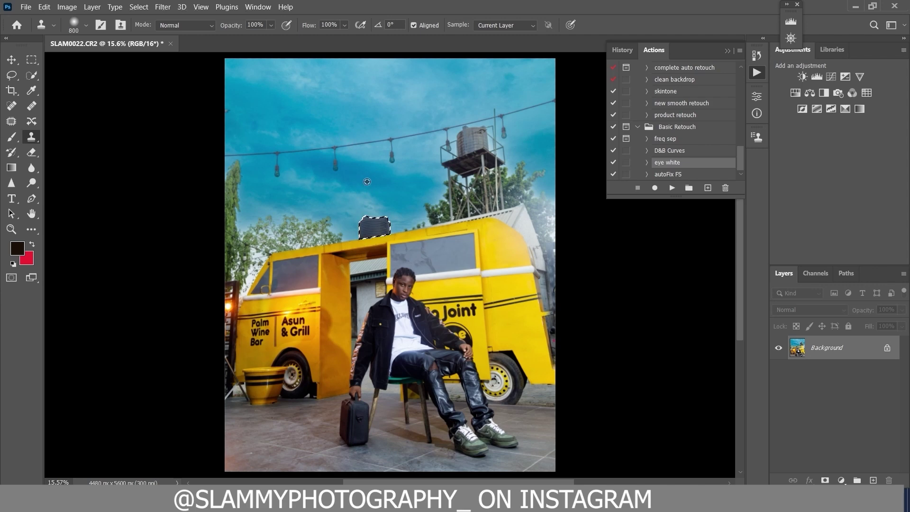
left_click(377, 219)
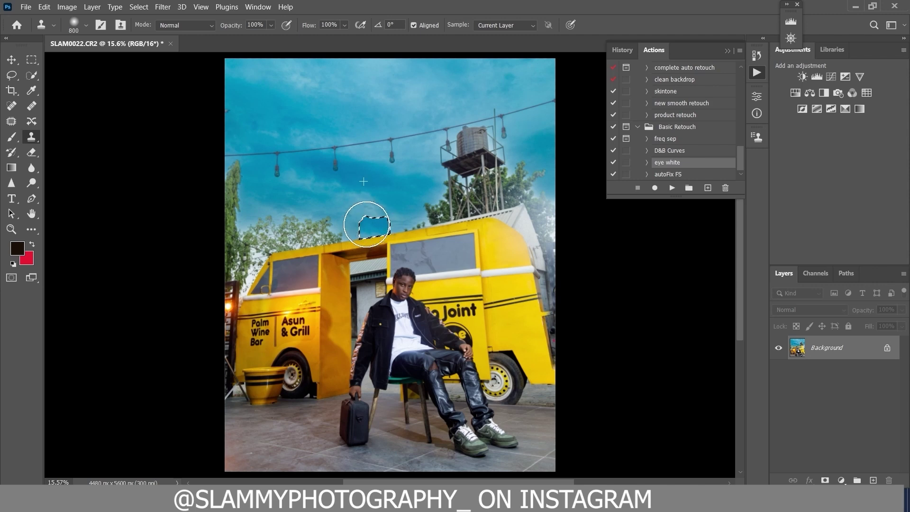
Deselect the tank area and blend its leftover edges into the sky with a 400 px Clone Stamp brush.
left_click(139, 7)
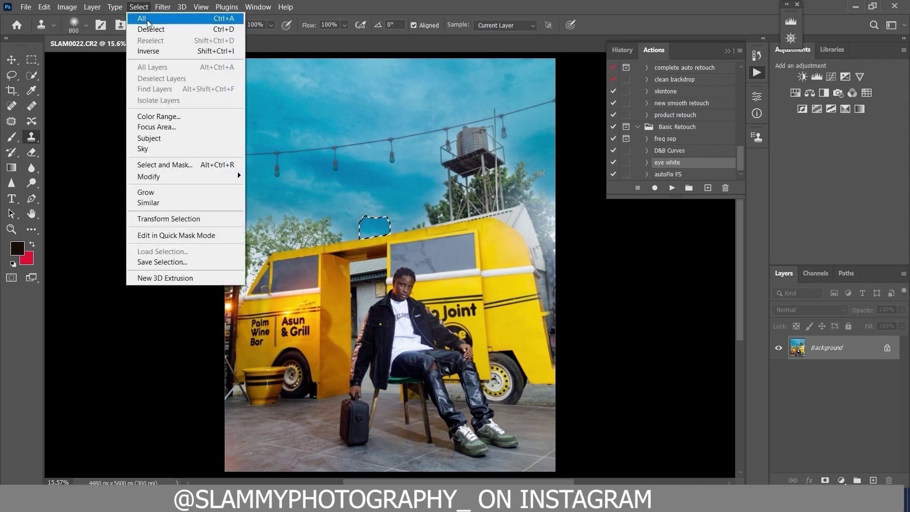
left_click(149, 29)
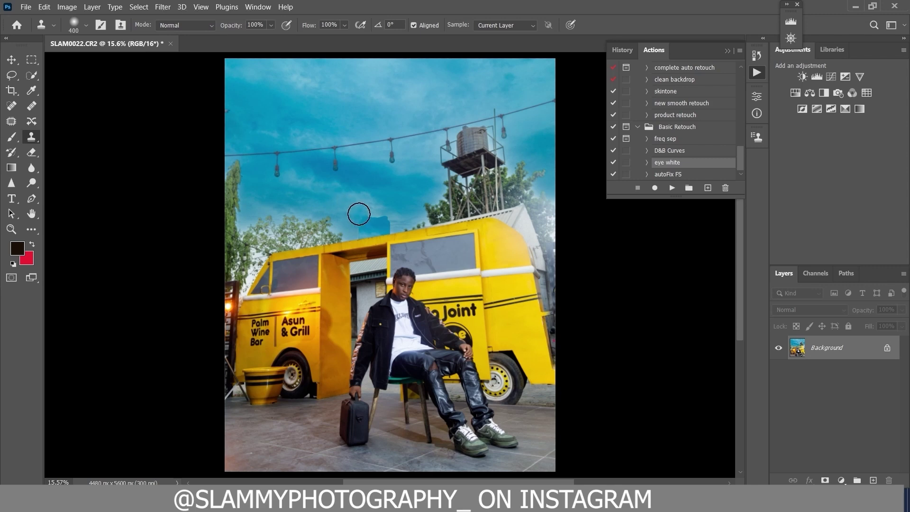
mouse_move(352, 224)
left_mouse_down()
mouse_move(392, 222)
mouse_move(362, 223)
left_mouse_up()
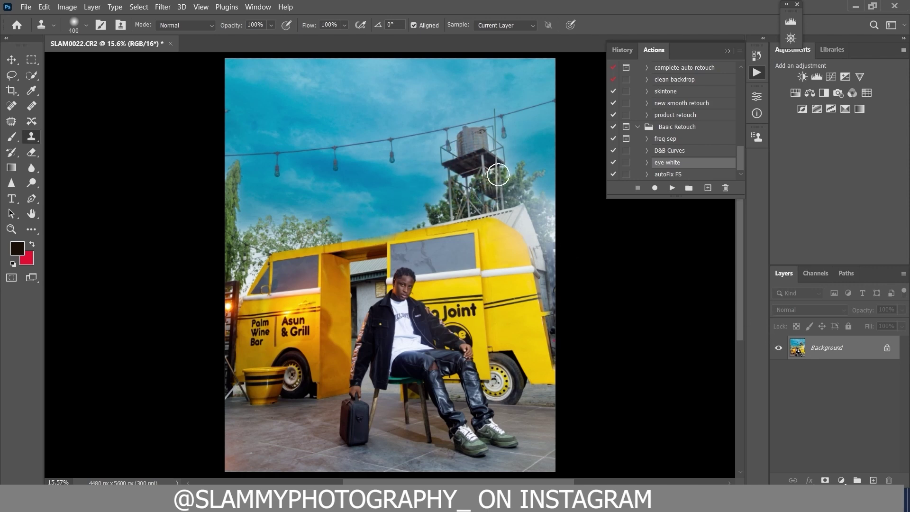
Draw a closed four-sided Pen path around the water tower's support legs, from the platform down to the roof.
left_click(11, 229)
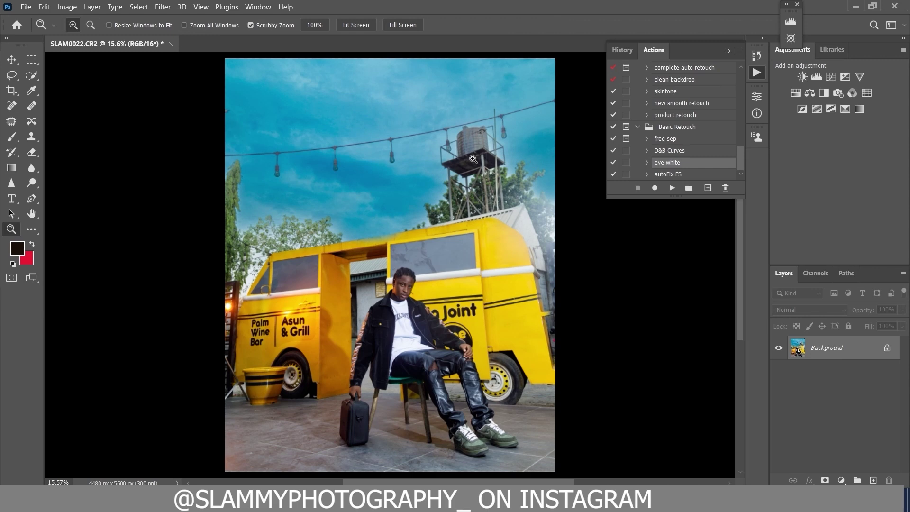
left_click_drag(473, 158, 503, 190)
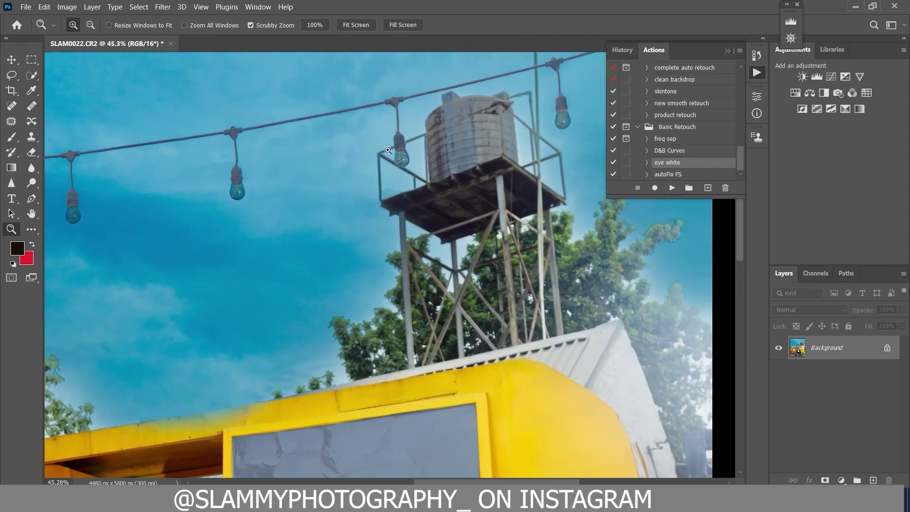
left_click(31, 198)
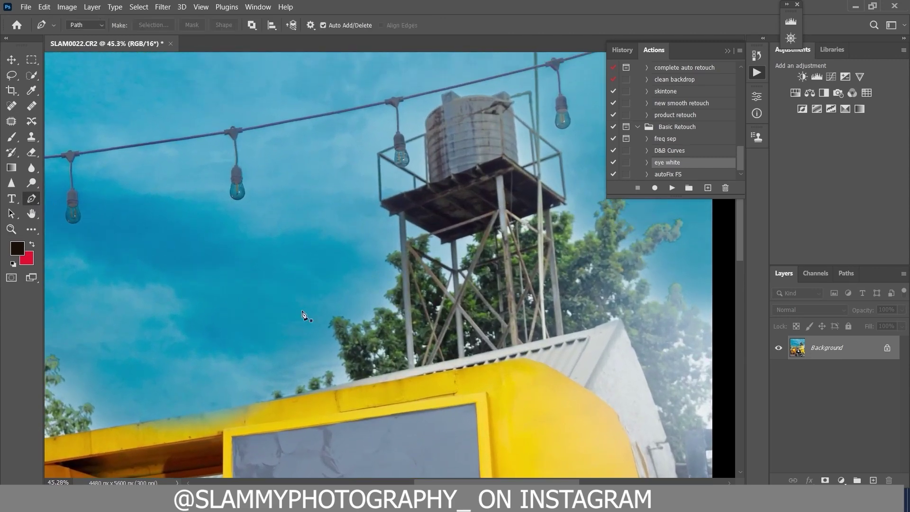
left_click(407, 367)
left_click(572, 194)
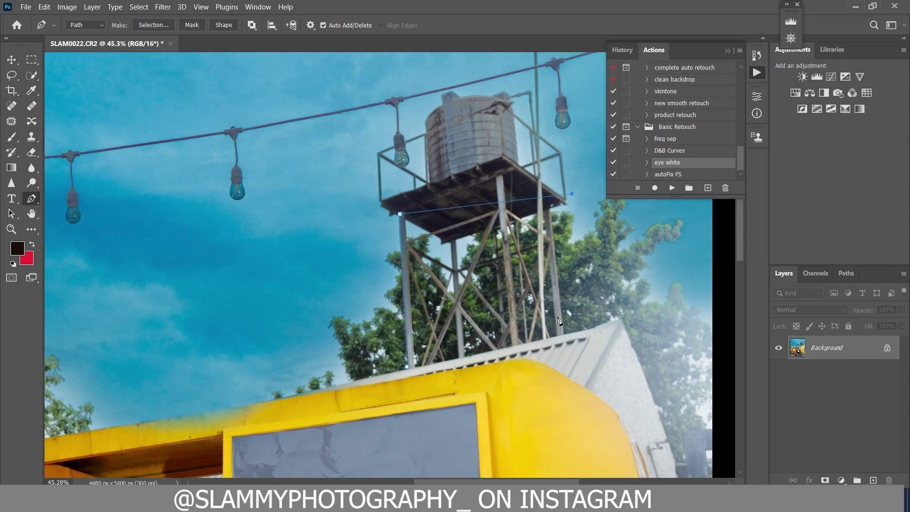
left_click(409, 367)
Convert the path around the tower's legs into a selection.
left_click(140, 7)
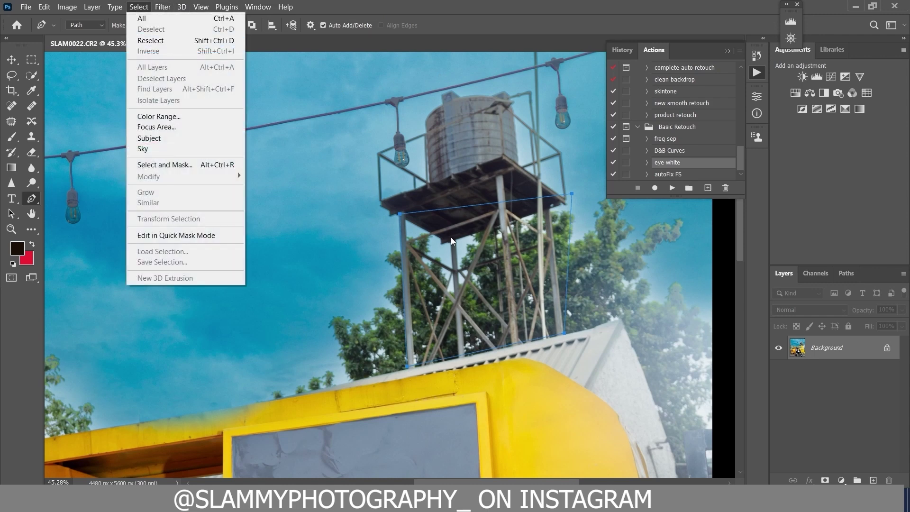
left_click(35, 201)
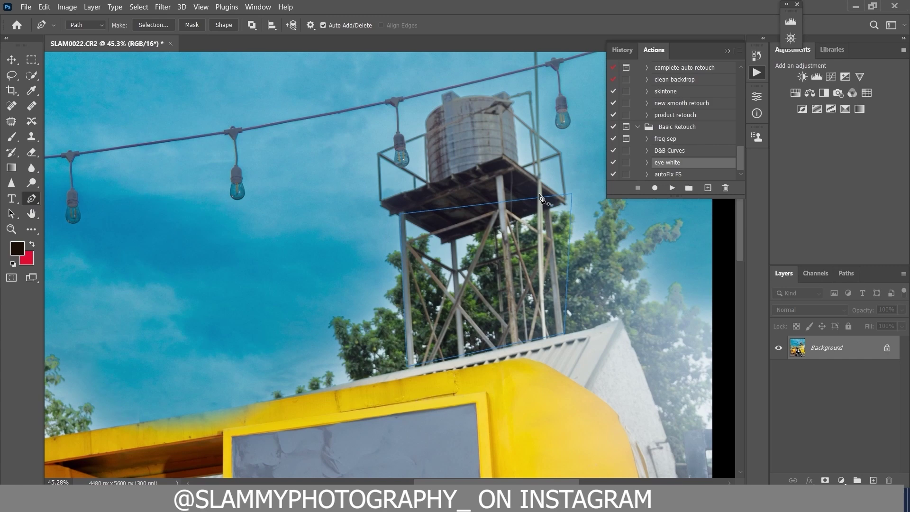
right_click(466, 258)
left_click(496, 276)
right_click(438, 235)
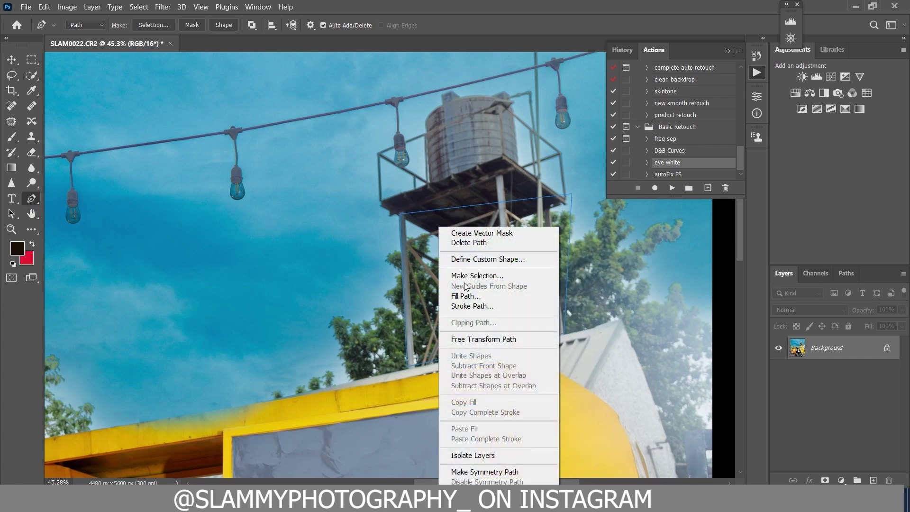
left_click(479, 276)
left_click(515, 127)
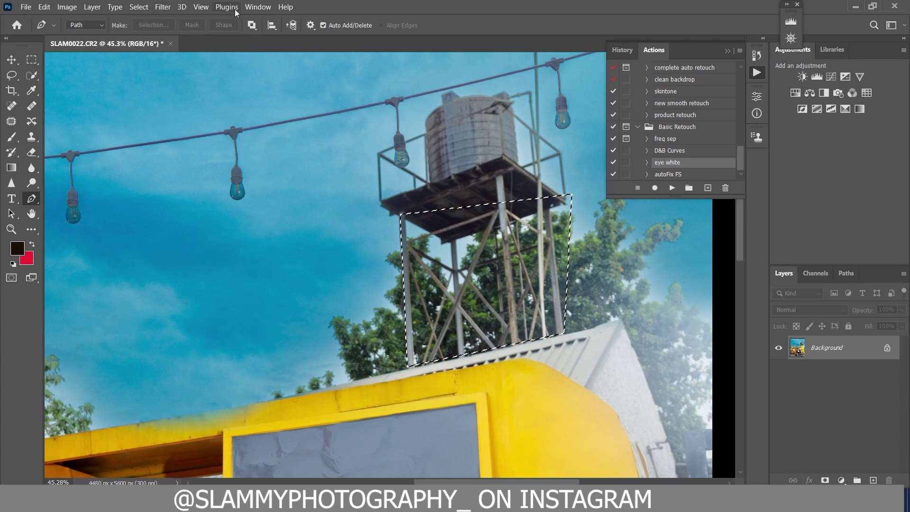
Duplicate the Background layer while keeping the tower legs selected.
left_click(201, 7)
left_click(254, 111)
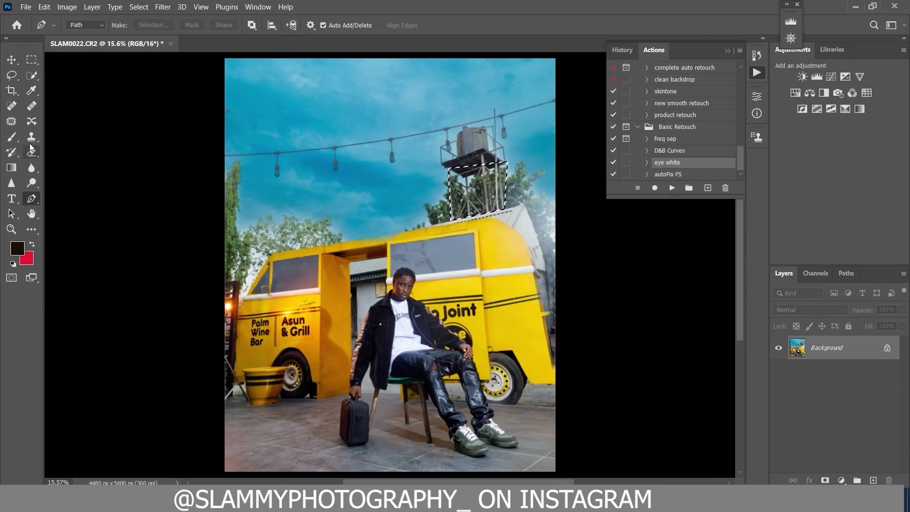
left_click(31, 136)
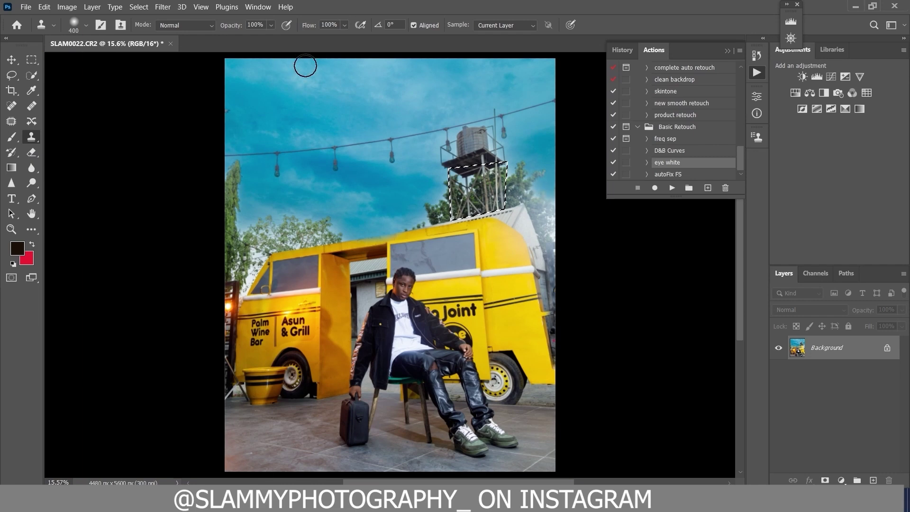
left_click_drag(832, 346, 874, 480)
Replace the selected tower legs using Content-Aware Fill output to a new layer, and merge that layer down into the Background copy.
left_click(44, 7)
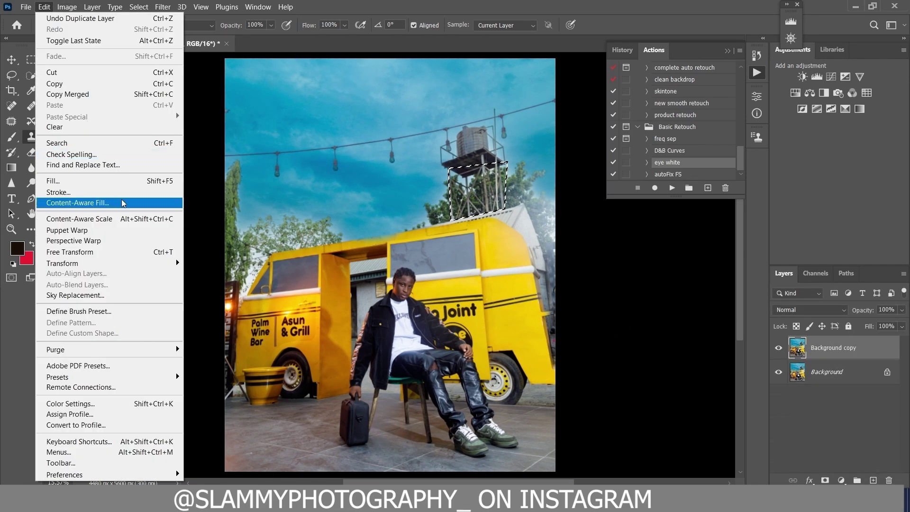
left_click(122, 202)
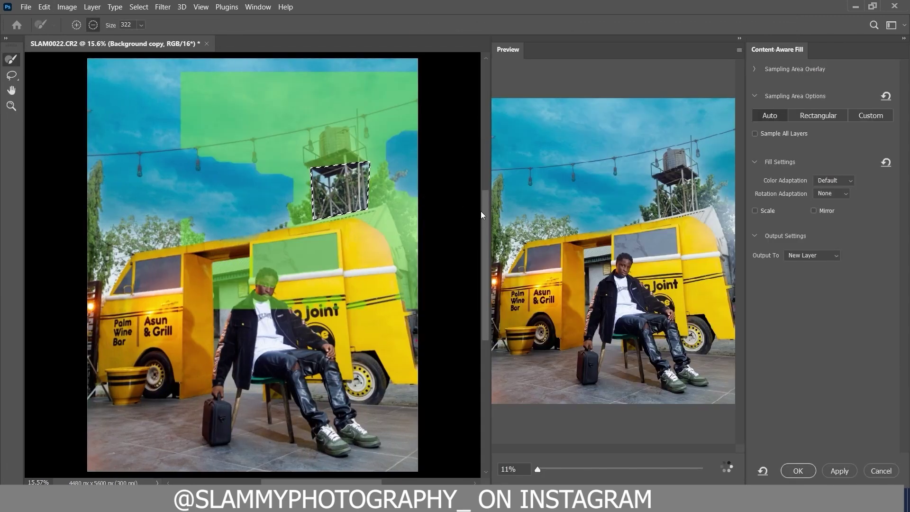
scroll(639, 273, "up", 5)
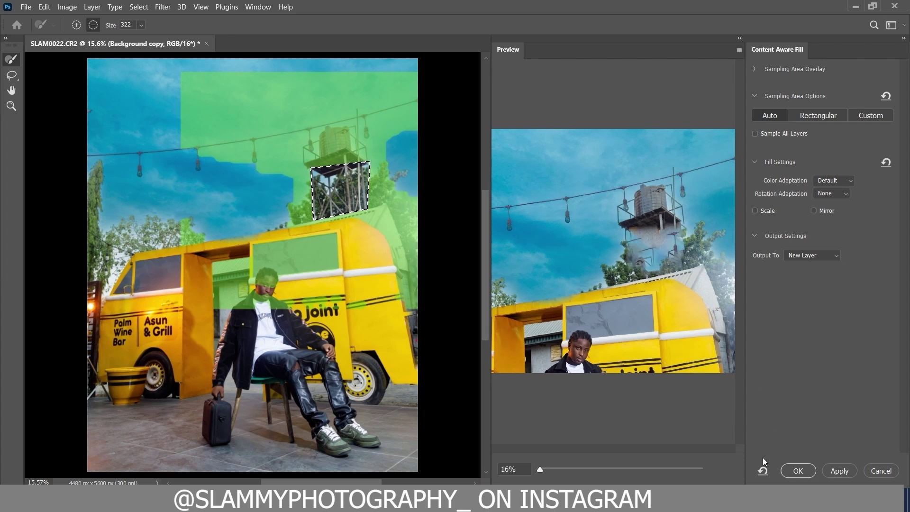
left_click(798, 470)
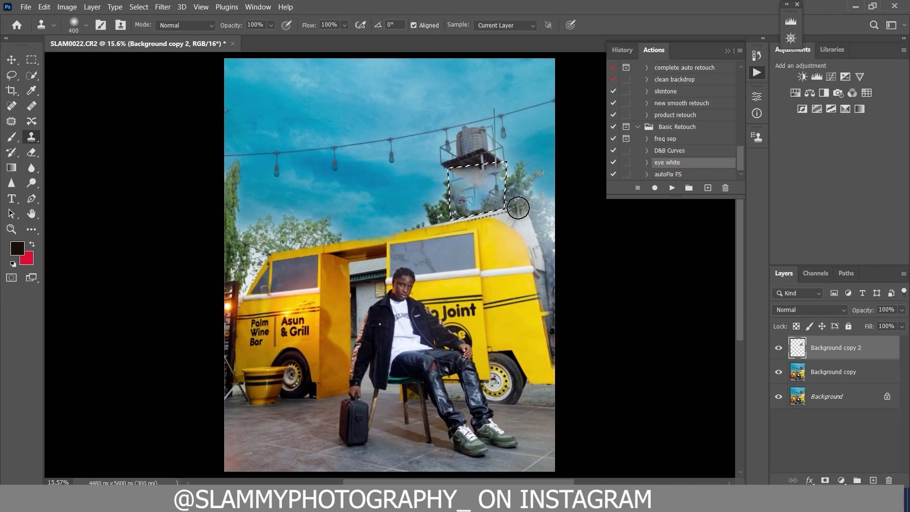
right_click(853, 351)
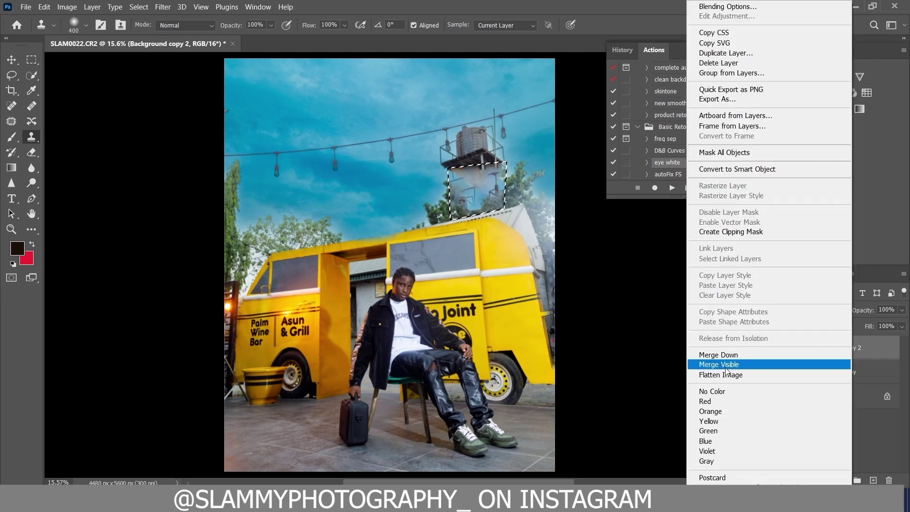
left_click(736, 355)
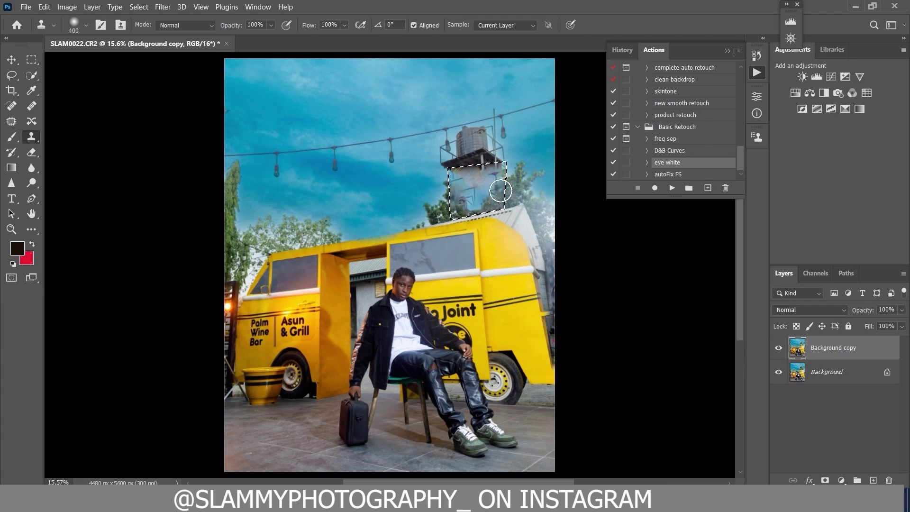
Clone neighbouring tree foliage over the filled tower-leg area with a 400 px Clone Stamp brush, and deselect it.
mouse_move(496, 189)
left_mouse_down()
mouse_move(456, 207)
mouse_move(475, 204)
mouse_move(488, 182)
left_mouse_up()
left_click(530, 191, "alt")
left_click(527, 188, "alt")
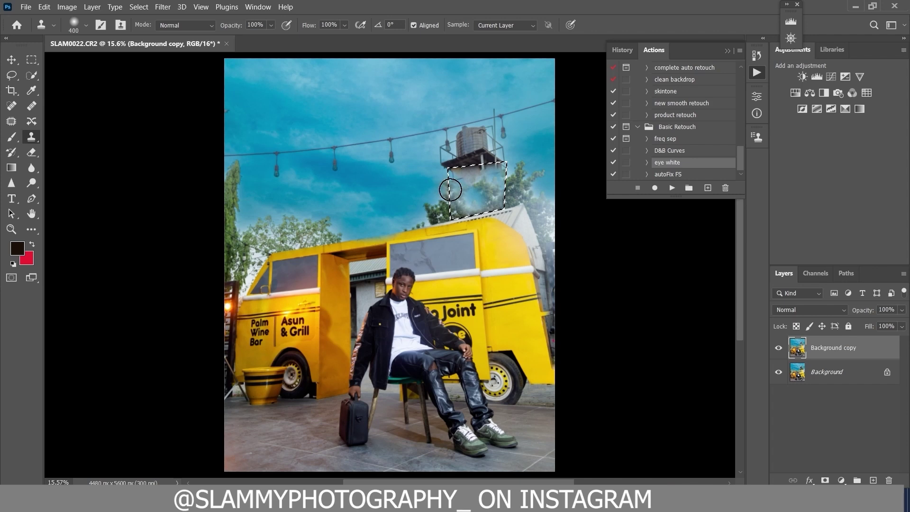
left_click(139, 6)
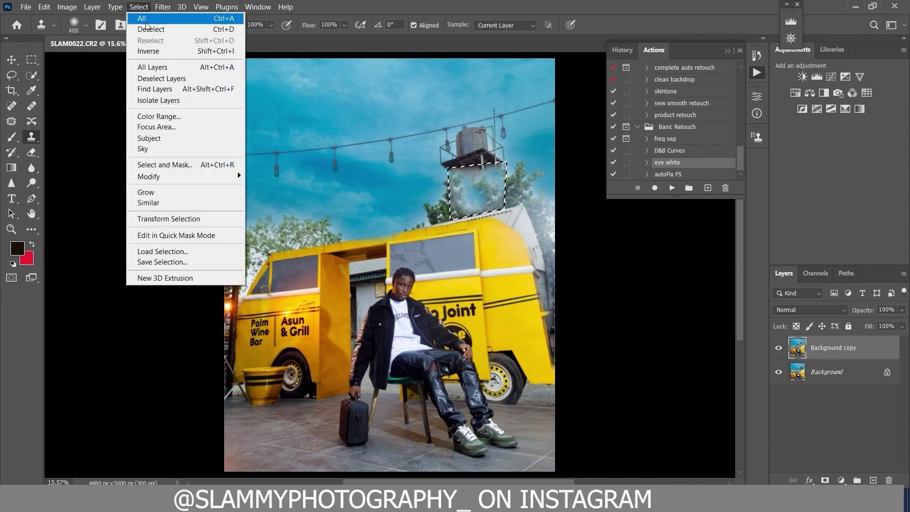
left_click(148, 29)
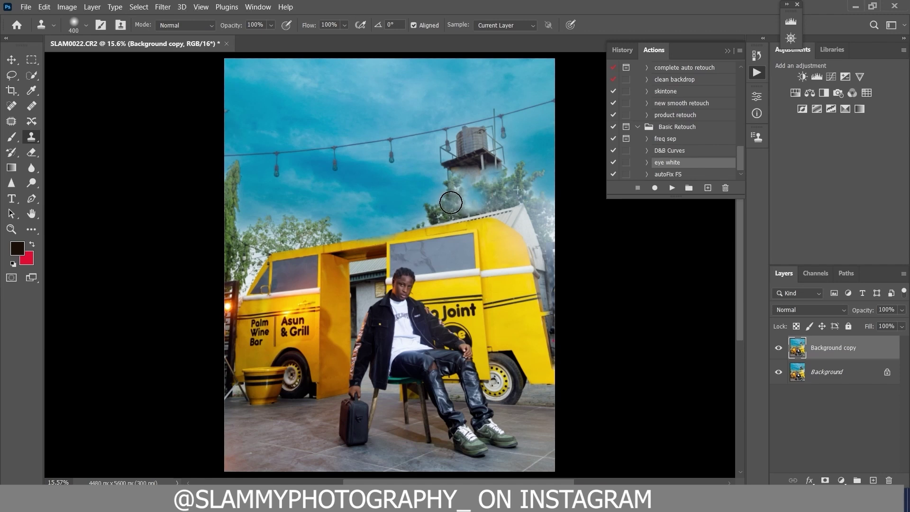
Draw a closed Pen path around the water tank and platform, skirting the hanging bulbs, and convert it into a selection with 0 px feather.
left_click(15, 227)
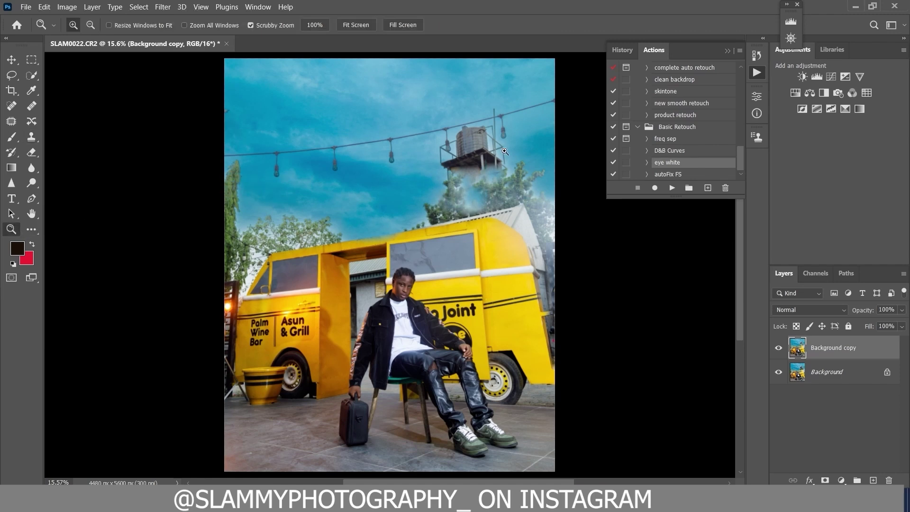
left_click_drag(495, 129, 535, 195)
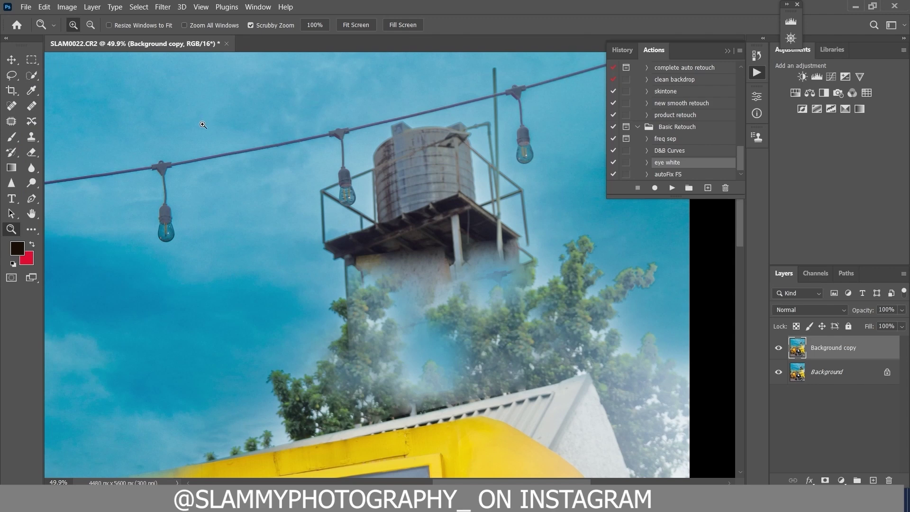
left_click(32, 199)
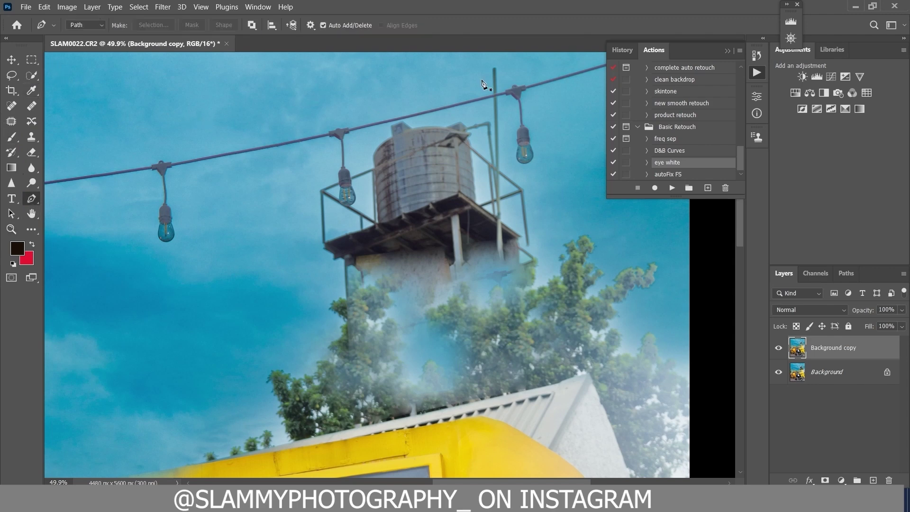
left_click(502, 104)
left_click(442, 114)
left_click(378, 130)
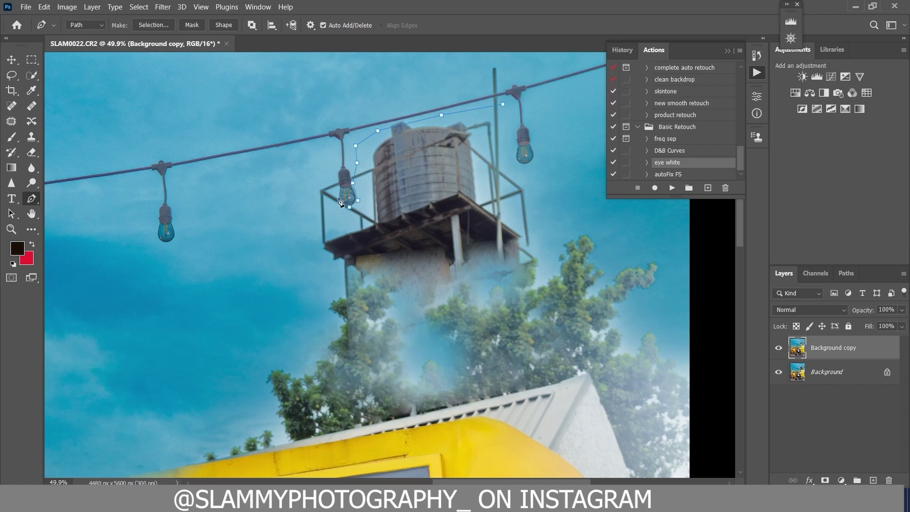
left_click(328, 167)
left_click(290, 195)
left_click(533, 265)
left_click(560, 232)
left_click(510, 113)
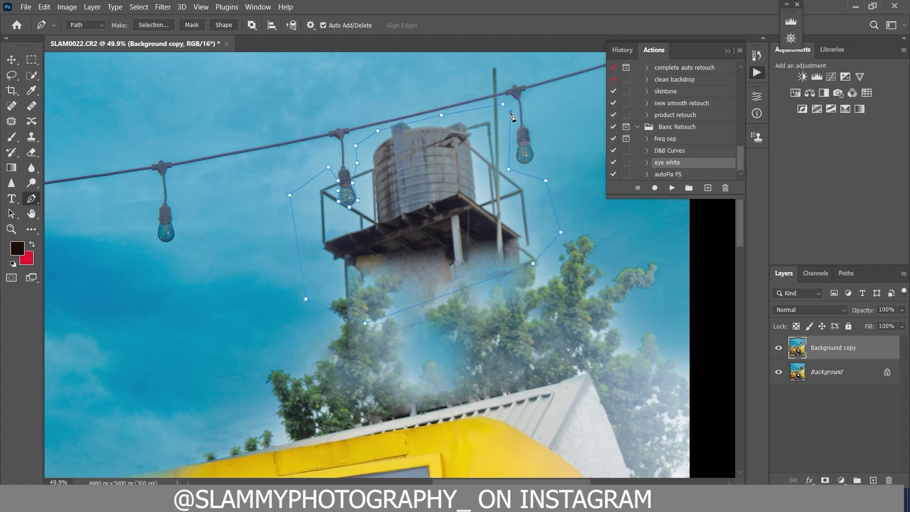
right_click(436, 175)
left_click(455, 213)
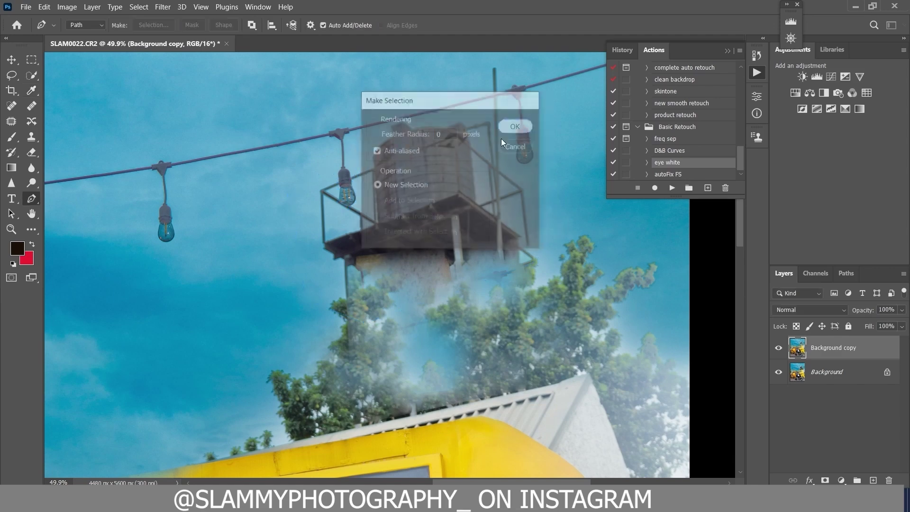
Cover the selected tank and platform with open sky sampled above the string lights, using an 800 px Clone Stamp brush.
left_click(201, 6)
left_click(238, 114)
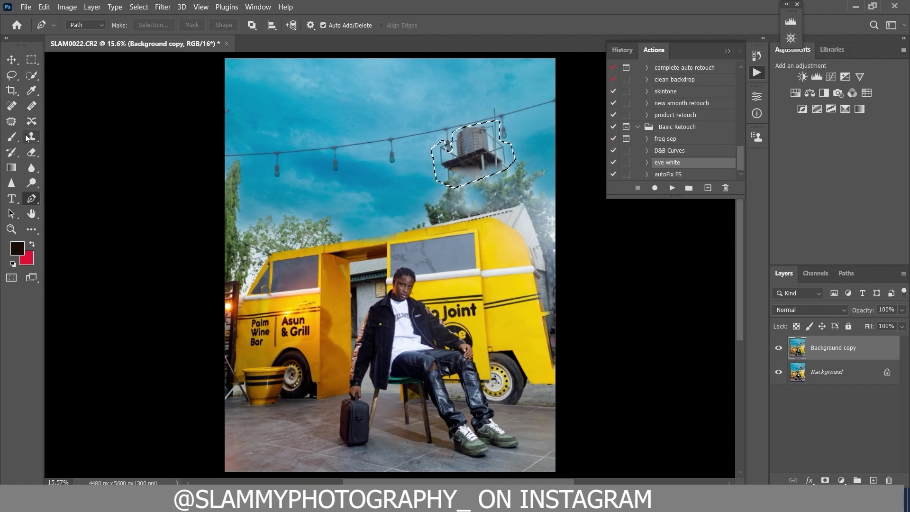
left_click(29, 137)
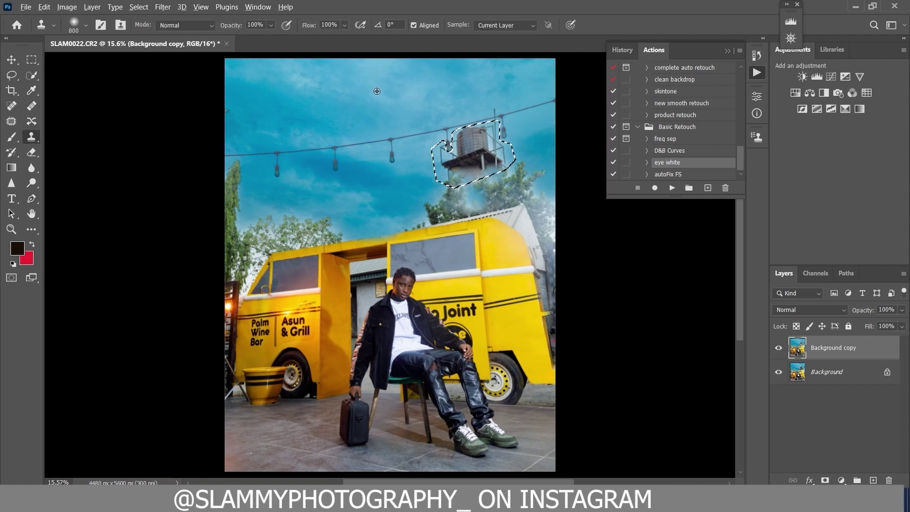
left_click(377, 91, "alt")
mouse_move(469, 142)
left_mouse_down()
mouse_move(496, 134)
mouse_move(471, 142)
left_mouse_up()
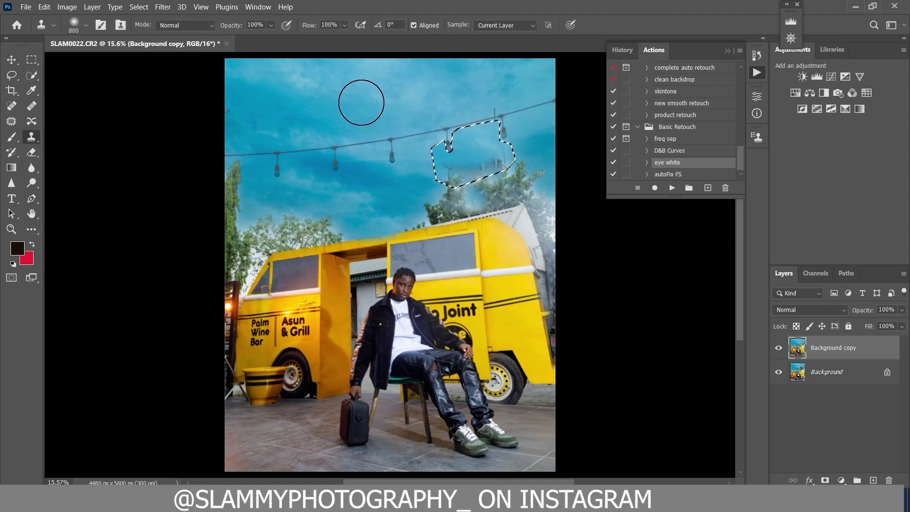
left_click(361, 102, "alt")
left_click(501, 148)
left_click(394, 104, "alt")
left_click_drag(442, 158, 441, 149)
Clone tree foliage from beside the selection over its lower edge, and deselect the tank area.
left_click(534, 175, "alt")
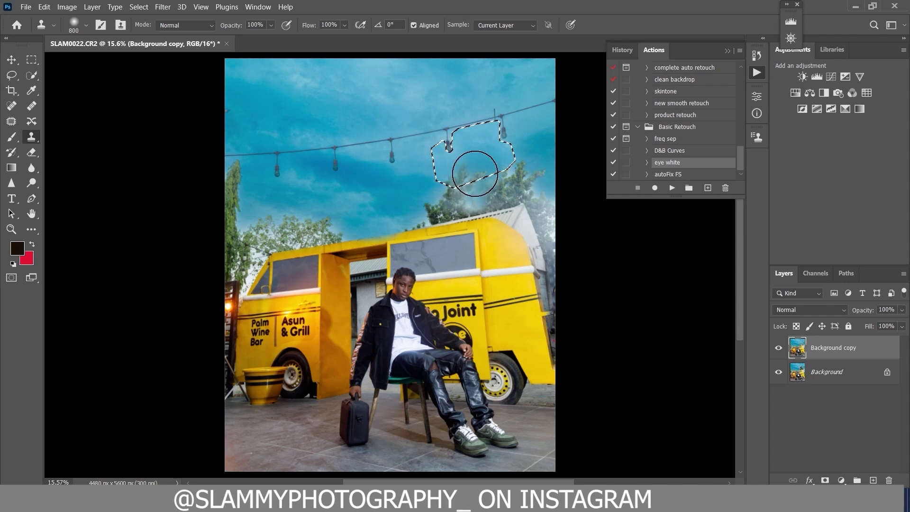
left_click(461, 175)
left_click(543, 185, "alt")
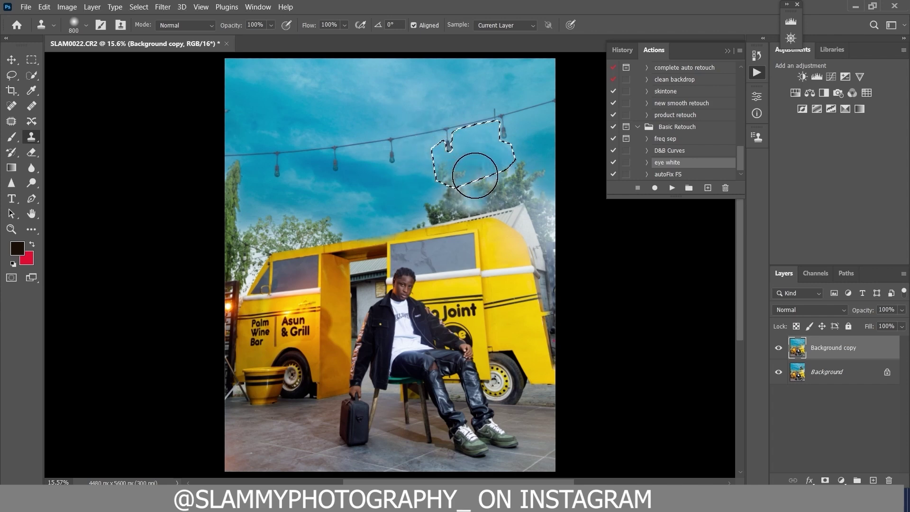
left_click(139, 7)
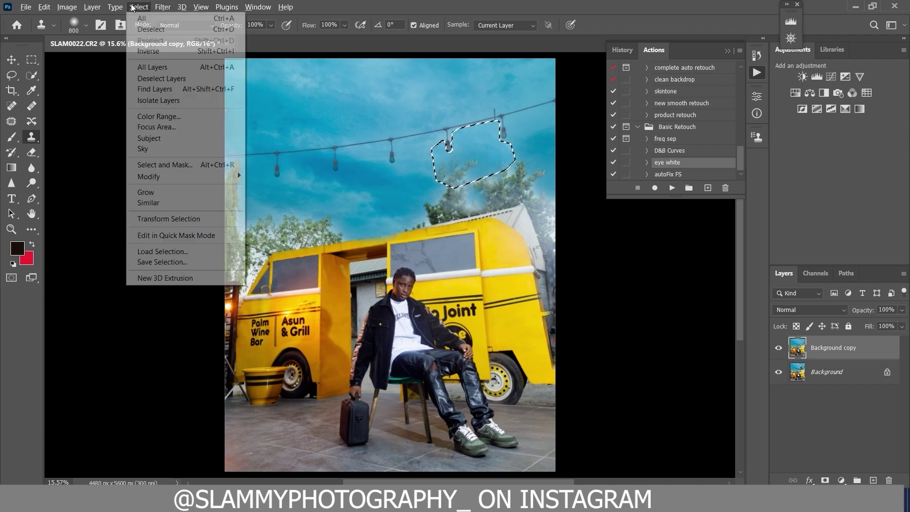
left_click(144, 29)
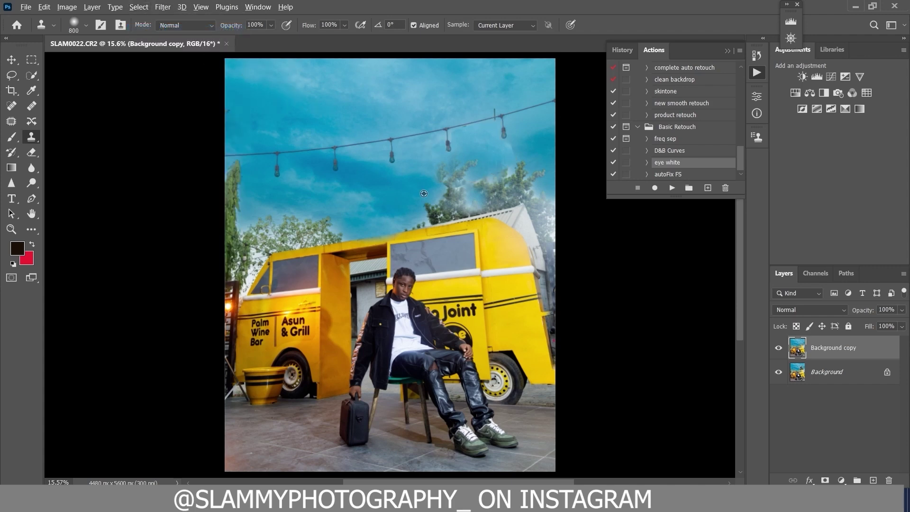
Clone clean sky over the foliage top below the string lights with the 800 px Clone Stamp brush.
left_click(449, 191, "alt")
left_click(384, 191, "alt")
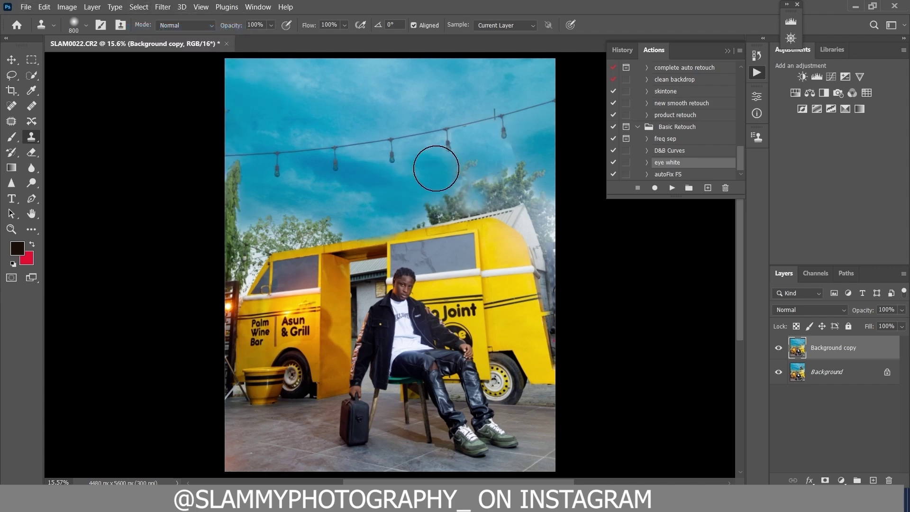
left_click_drag(436, 169, 447, 152)
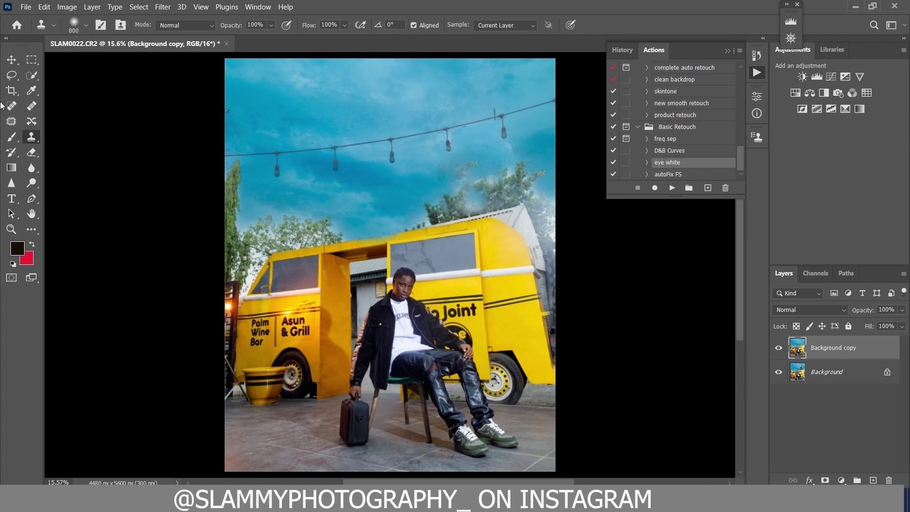
Patch the leftover foliage fragment beneath the string lights with clean upper sky using the Patch tool.
left_click(10, 123)
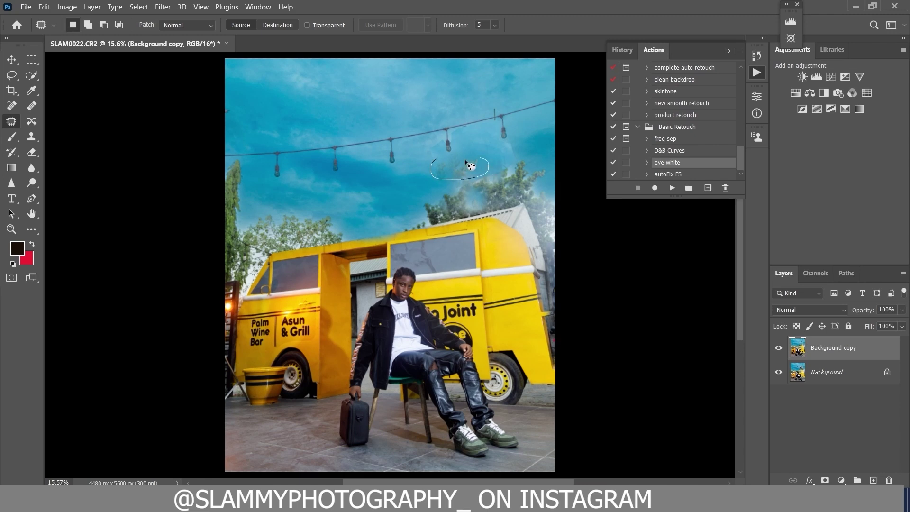
left_click_drag(465, 159, 458, 160)
left_click_drag(463, 162, 382, 89)
key("ctrl+d")
Patch the remaining smudges around the removed tank with nearby sky, comparing the layer with the original along the way.
left_click_drag(484, 153, 523, 144)
key("ctrl+d")
left_click_drag(495, 185, 485, 151)
key("ctrl+d")
key("ctrl+d")
mouse_move(427, 173)
left_mouse_down()
mouse_move(447, 187)
mouse_move(412, 179)
left_mouse_up()
key("ctrl+d")
left_click(779, 356)
left_click(779, 356)
mouse_move(503, 166)
left_mouse_down()
mouse_move(487, 146)
mouse_move(503, 144)
left_mouse_up()
key("ctrl+d")
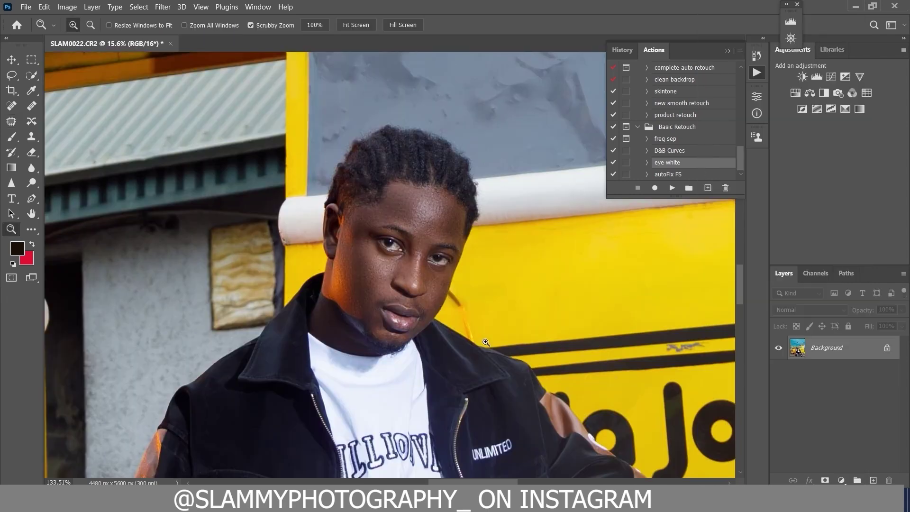
Inspect the face up close, and duplicate the flattened Background layer.
left_click_drag(468, 330, 487, 340)
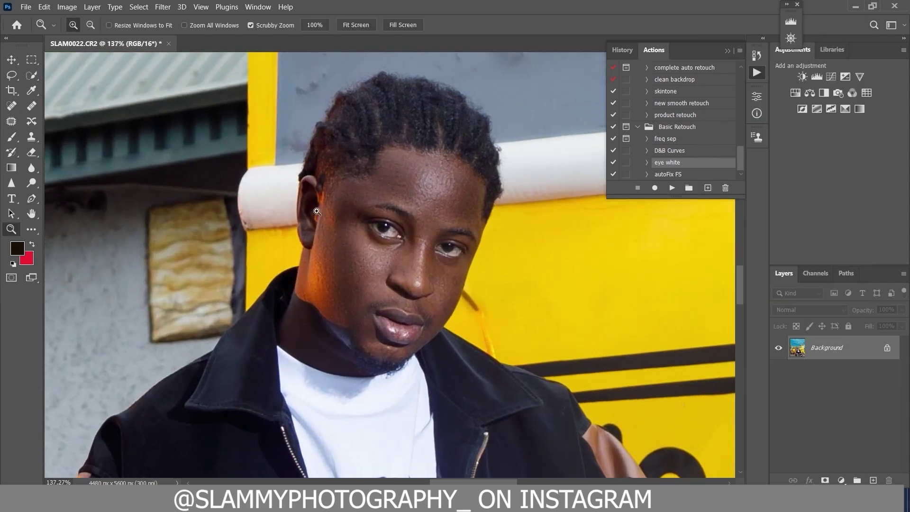
left_click(201, 7)
left_click(237, 112)
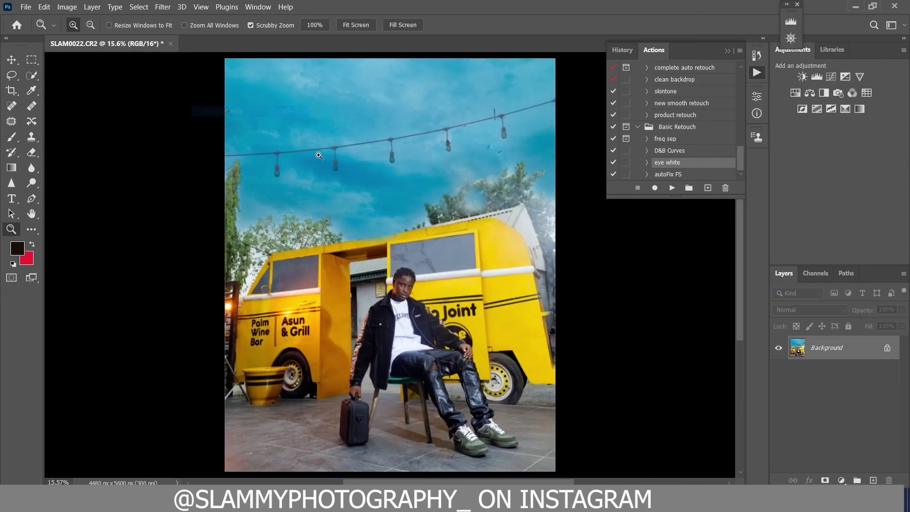
left_click_drag(779, 343, 871, 476)
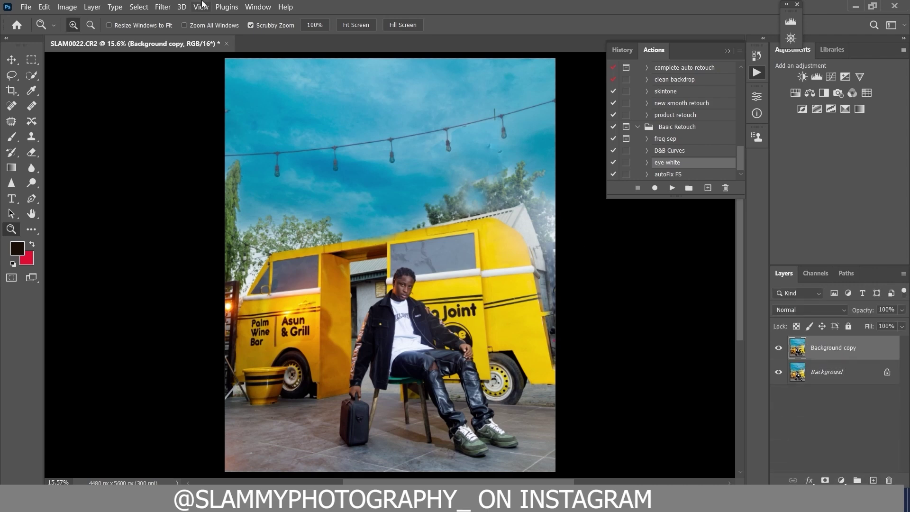
Open the Background copy in the Camera Raw Filter and set Exposure to +0.36 and Blacks to -18.
left_click(162, 6)
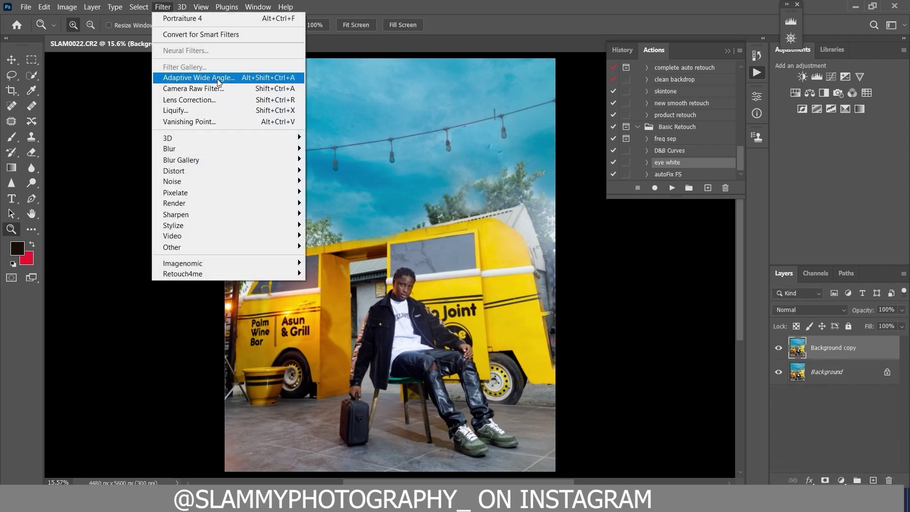
left_click(219, 90)
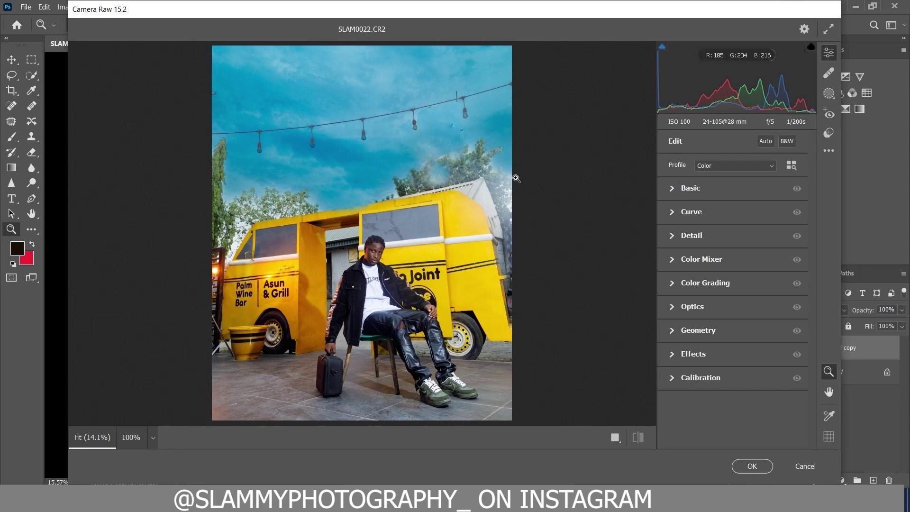
left_click(675, 189)
left_click_drag(679, 230, 687, 230)
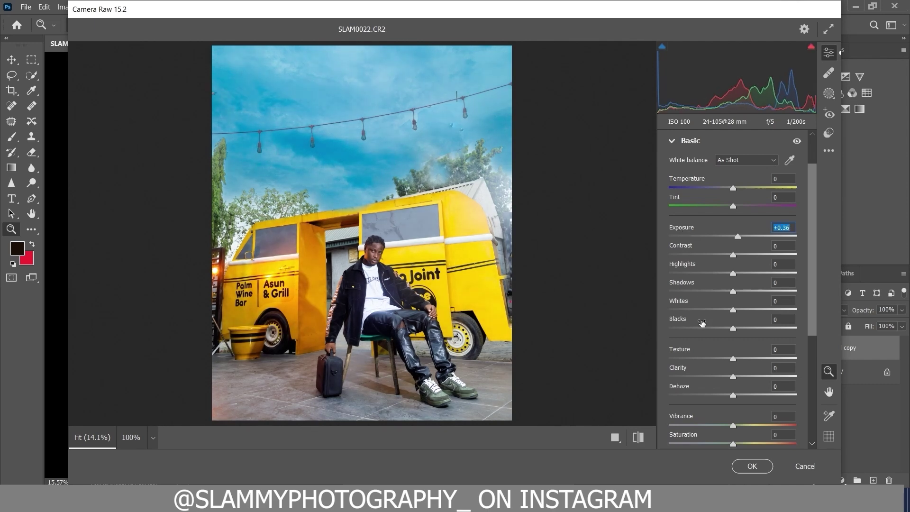
left_click_drag(702, 322, 686, 323)
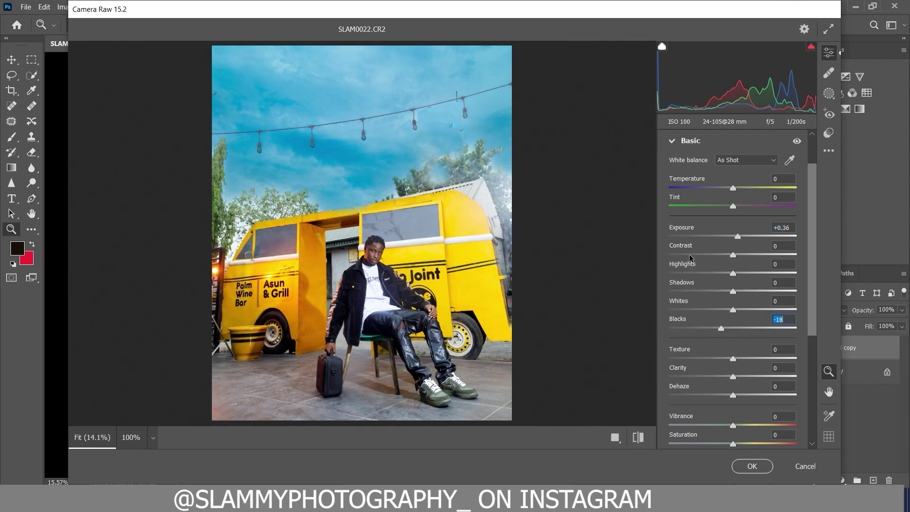
Set Texture to +18, Clarity to +5 and Dehaze to +4 in the Basic adjustments.
left_click_drag(690, 246, 691, 247)
left_click_drag(685, 349, 691, 386)
scroll(691, 387, "down", 5)
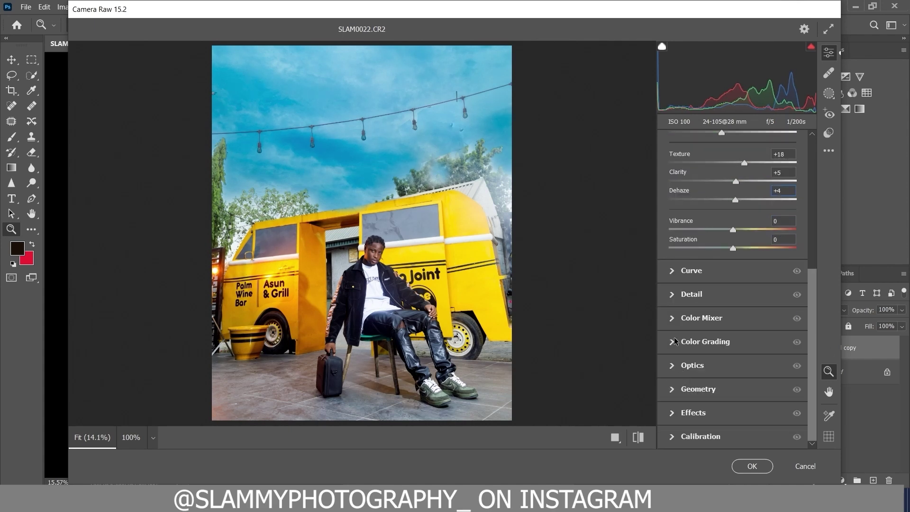
Shift the Color Mixer hues, setting Blues to -10, Oranges to -9 and Yellows to -19.
left_click(674, 319)
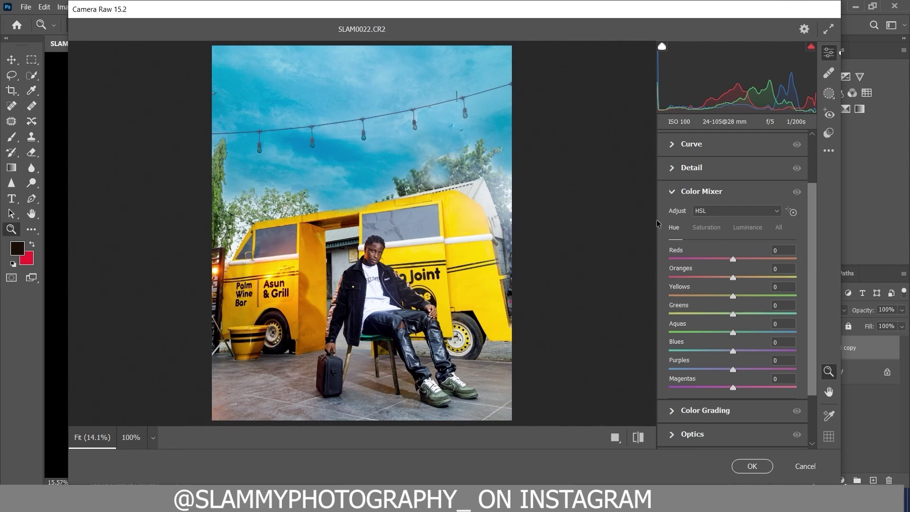
mouse_move(674, 349)
left_mouse_down()
mouse_move(718, 346)
mouse_move(652, 348)
mouse_move(672, 351)
left_mouse_up()
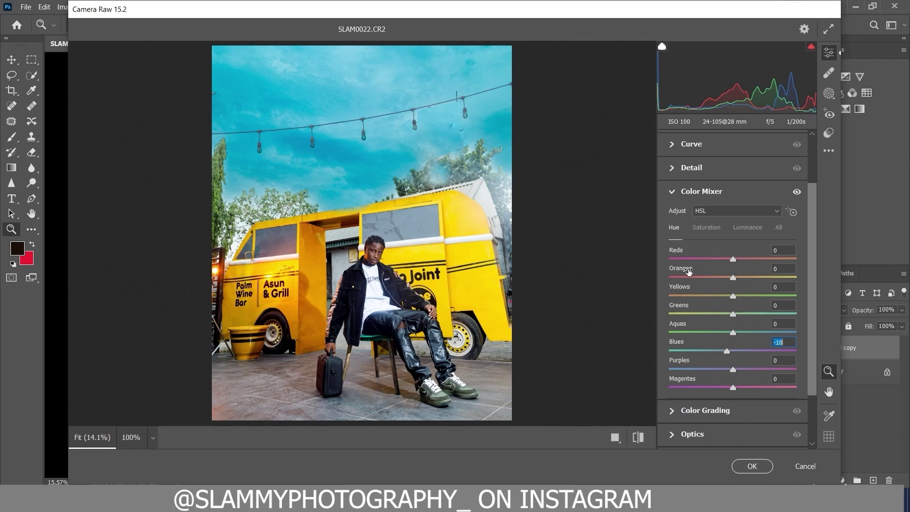
left_click_drag(688, 271, 675, 300)
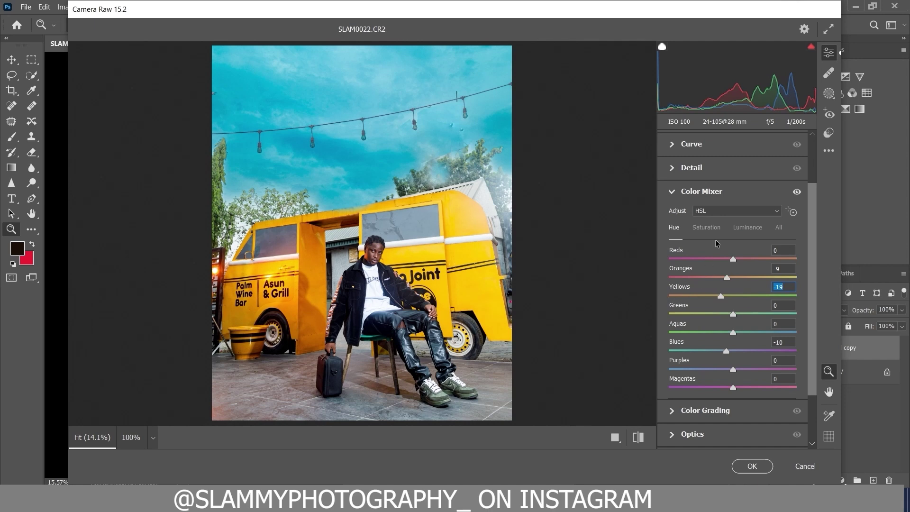
Raise the Blues saturation in the Color Mixer to +49, comparing the image with and without the mixer.
left_click(707, 229)
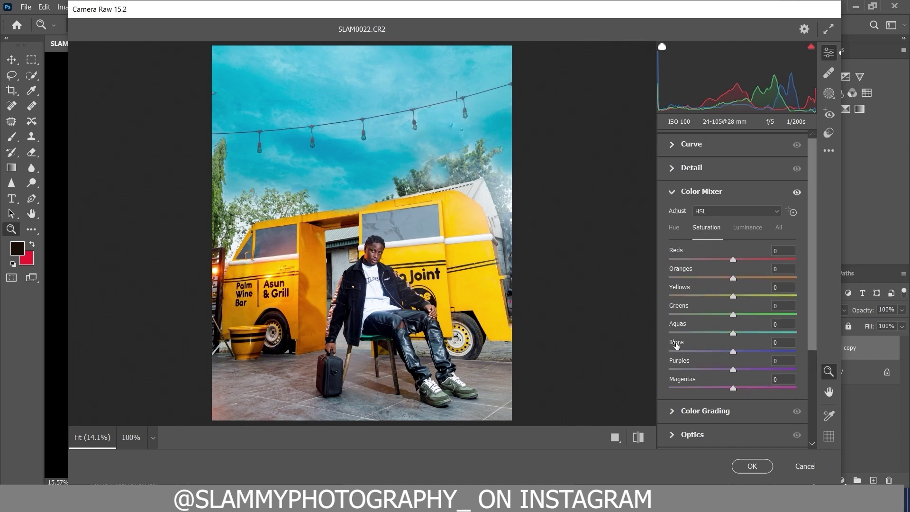
left_click_drag(676, 345, 712, 354)
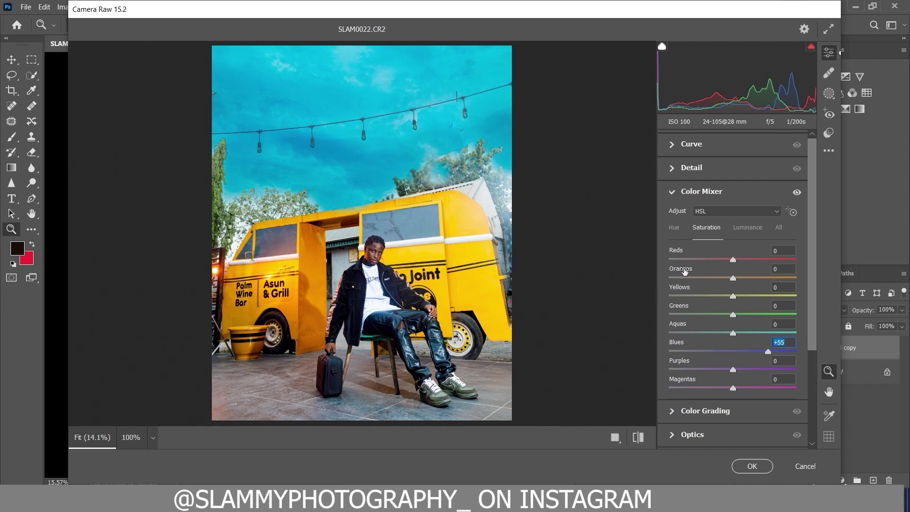
left_click(796, 192)
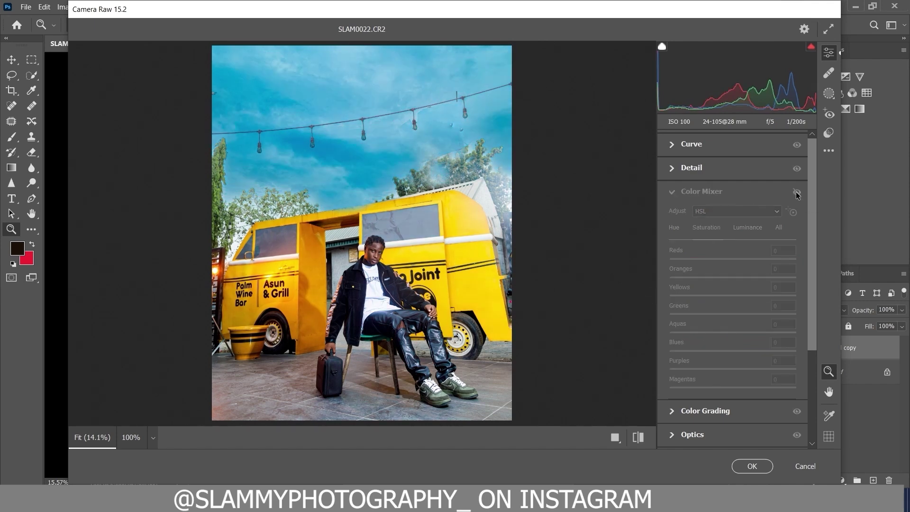
left_click(797, 193)
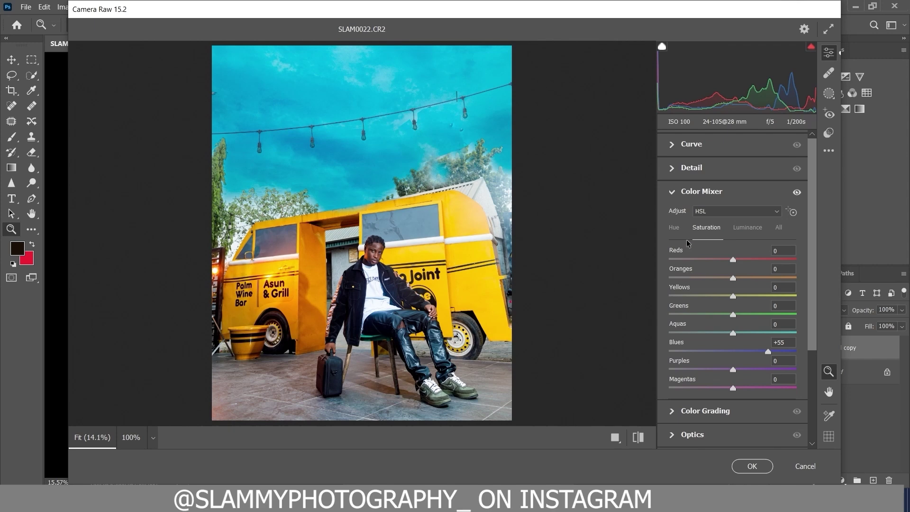
left_click(675, 231)
left_click_drag(678, 344, 683, 343)
left_click_drag(693, 342, 690, 347)
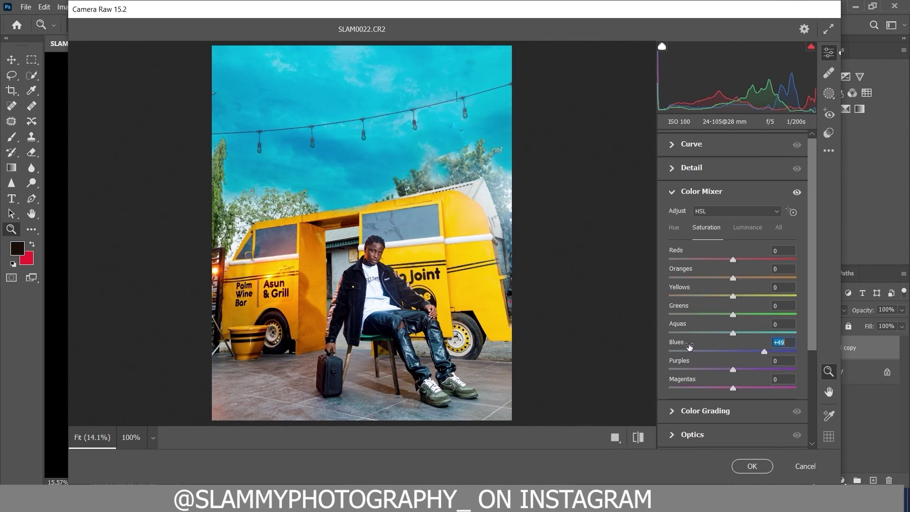
left_click(670, 192)
In Color Grading, give the highlights a faint teal tint and tint the midtones orange at hue 43, saturation 51.
left_click(670, 285)
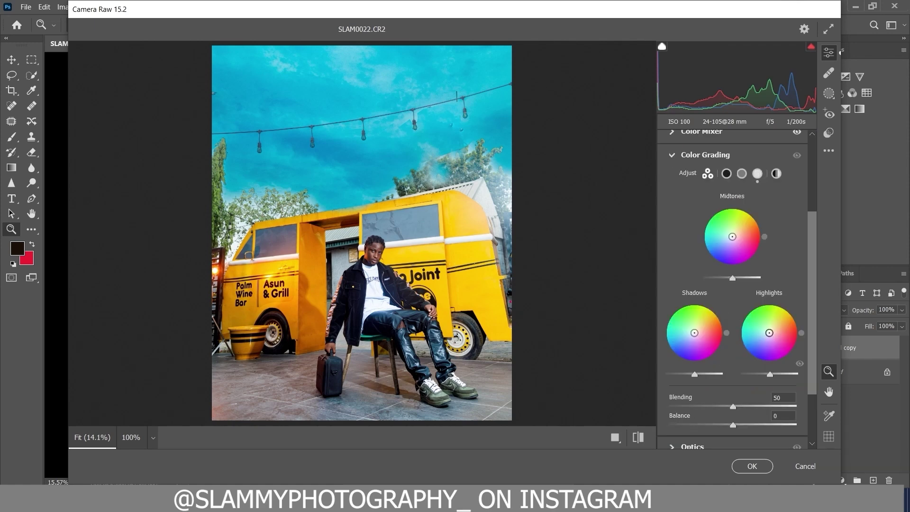
left_click_drag(769, 333, 765, 331)
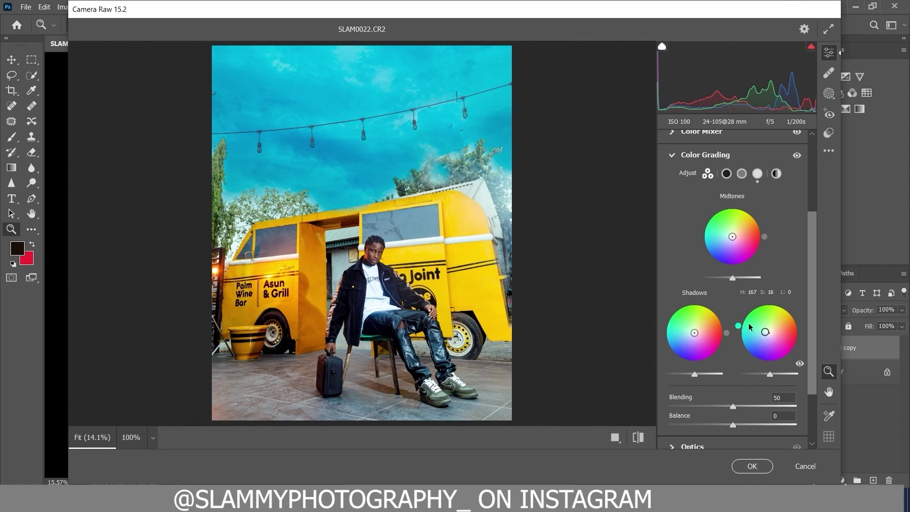
left_click_drag(766, 332, 769, 332)
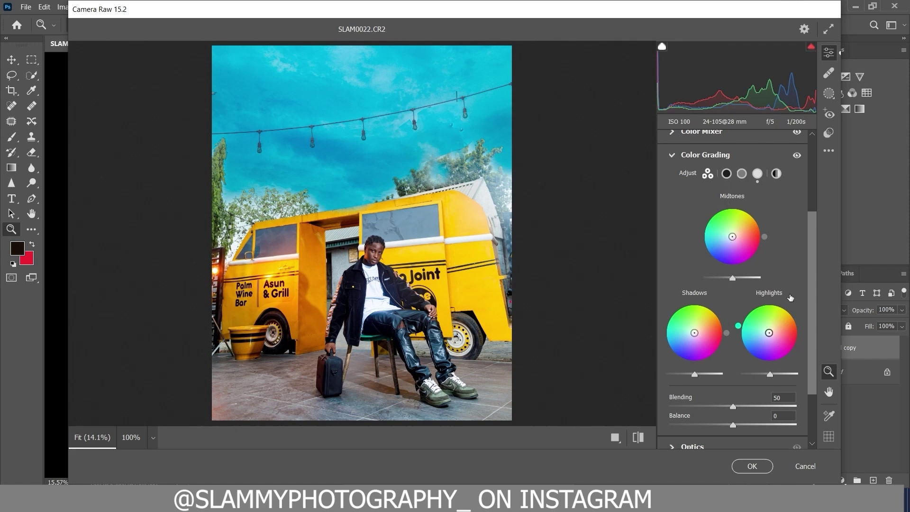
left_click(726, 174)
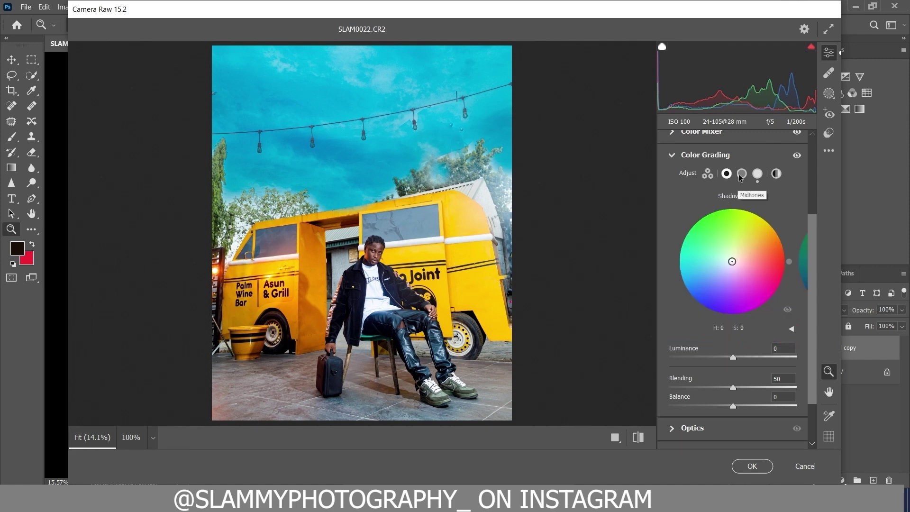
left_click(742, 174)
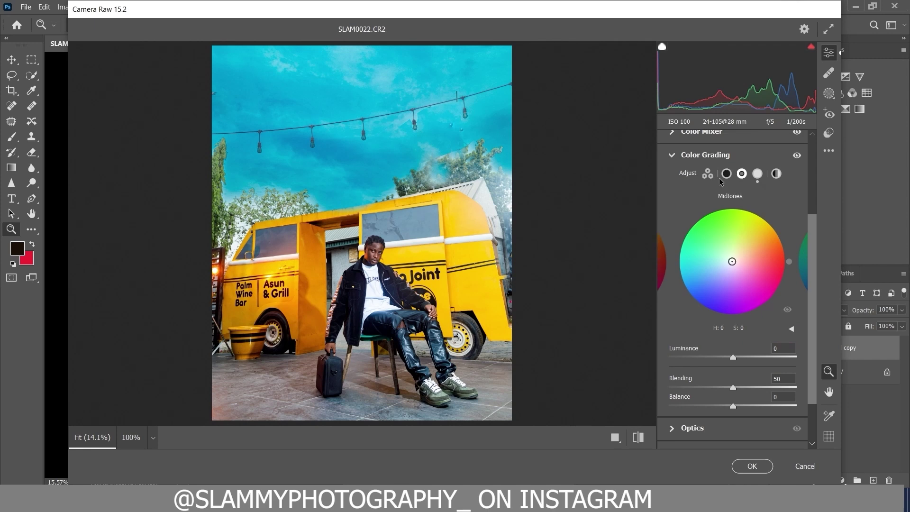
left_click_drag(732, 261, 752, 243)
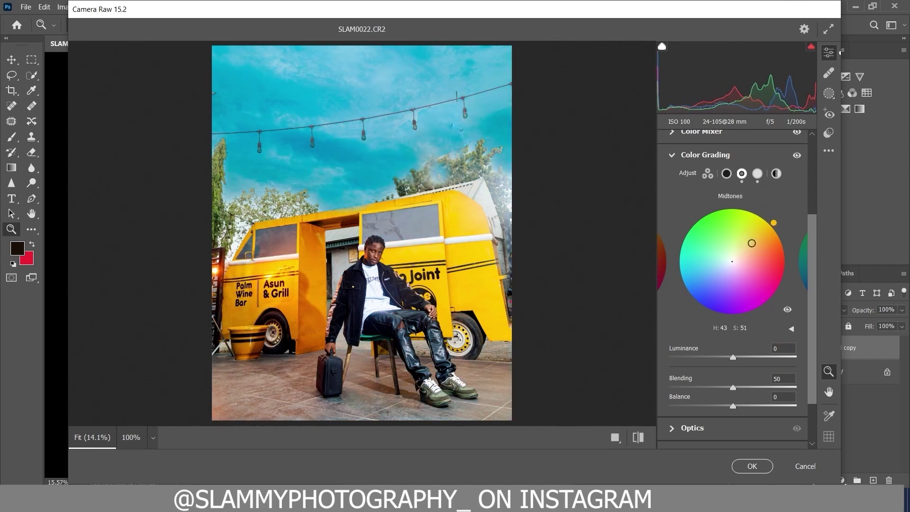
Tint the shadows blue at hue 245, saturation 32 and the highlights teal at hue 167, saturation 32, toggling the grading to compare.
left_click(725, 174)
left_click_drag(726, 262, 724, 277)
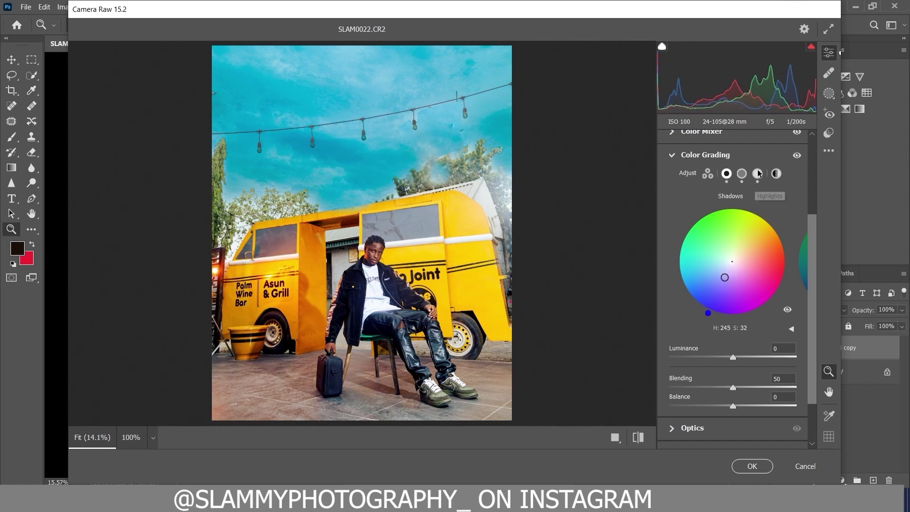
left_click(757, 157)
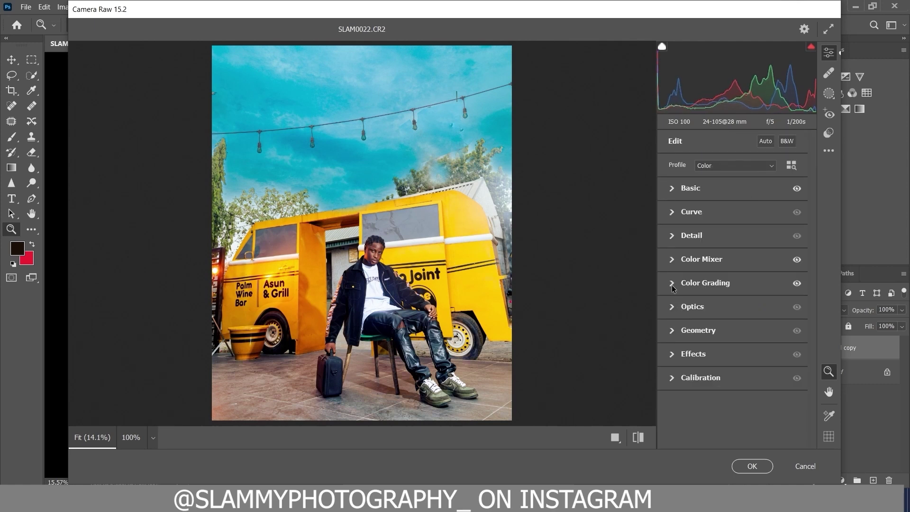
left_click(672, 283)
left_click(758, 184)
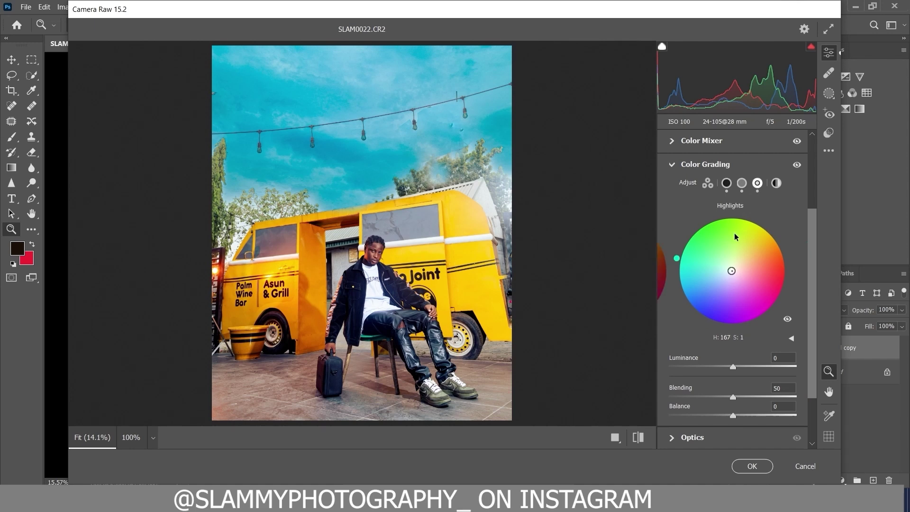
left_click_drag(731, 271, 715, 267)
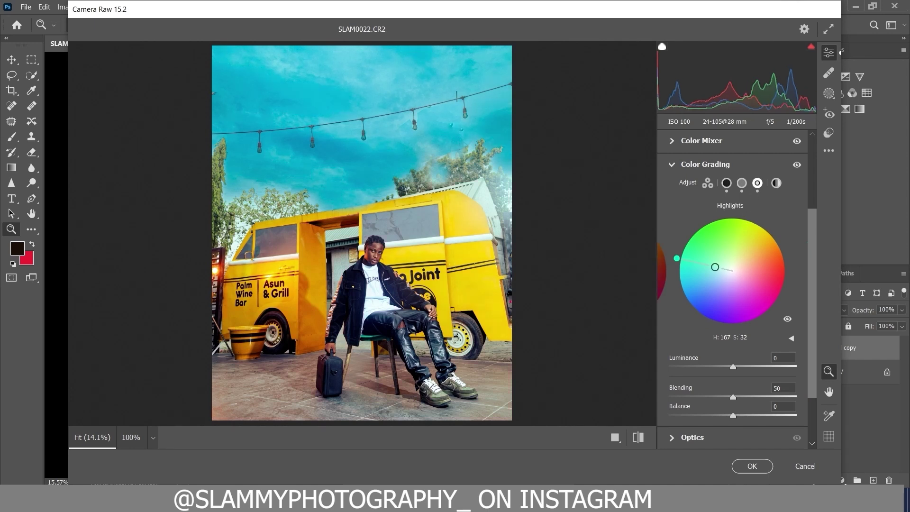
left_click(797, 164)
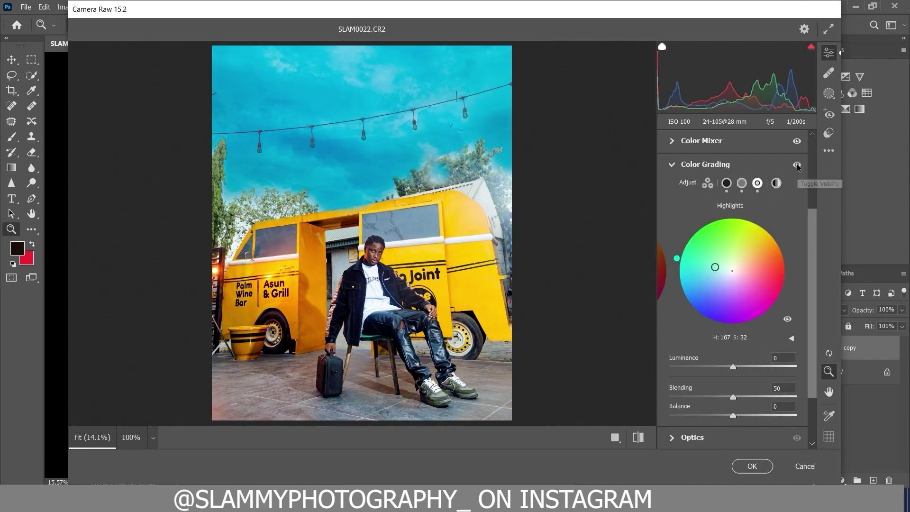
left_click(797, 164)
left_click(797, 165)
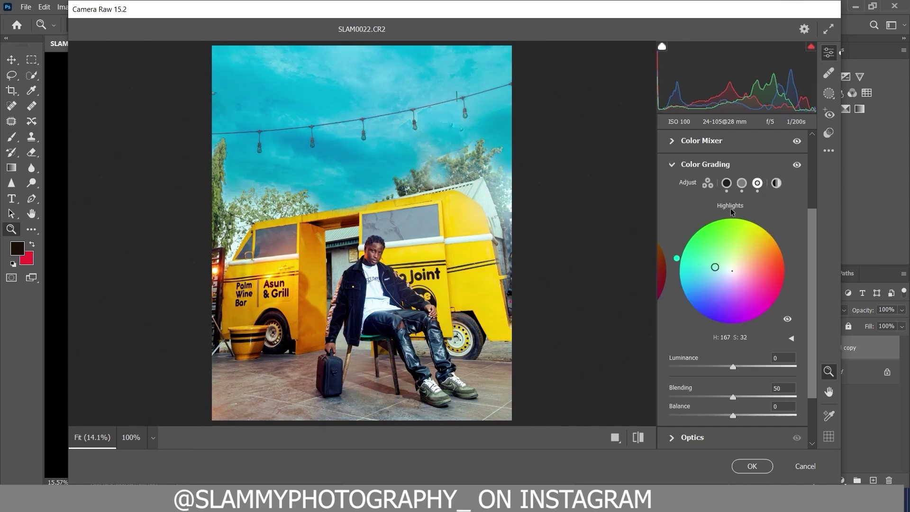
Soften the color grading to a midtone saturation of 22 and a highlight saturation of 15, and compare the image without it.
left_click(742, 183)
mouse_move(751, 254)
left_mouse_down()
mouse_move(735, 268)
mouse_move(740, 263)
left_mouse_up()
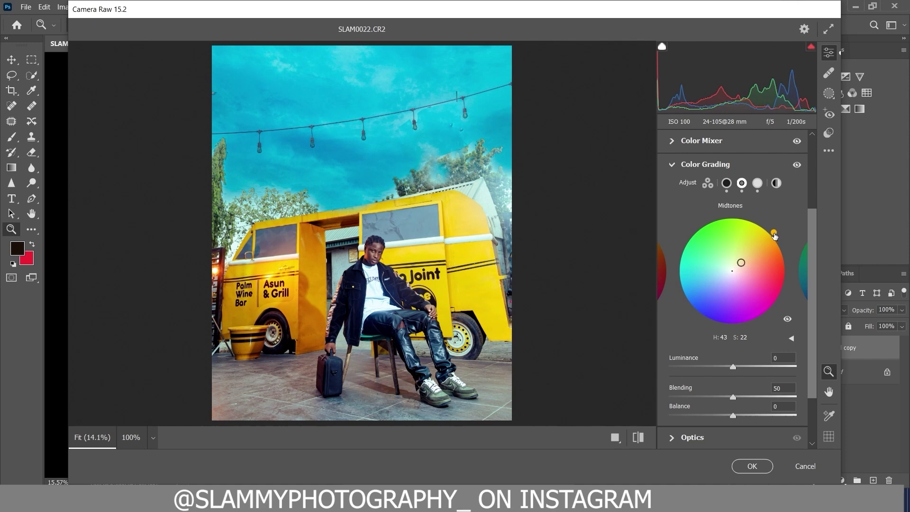
mouse_move(775, 236)
left_mouse_down()
mouse_move(764, 230)
mouse_move(772, 238)
left_mouse_up()
left_click(757, 184)
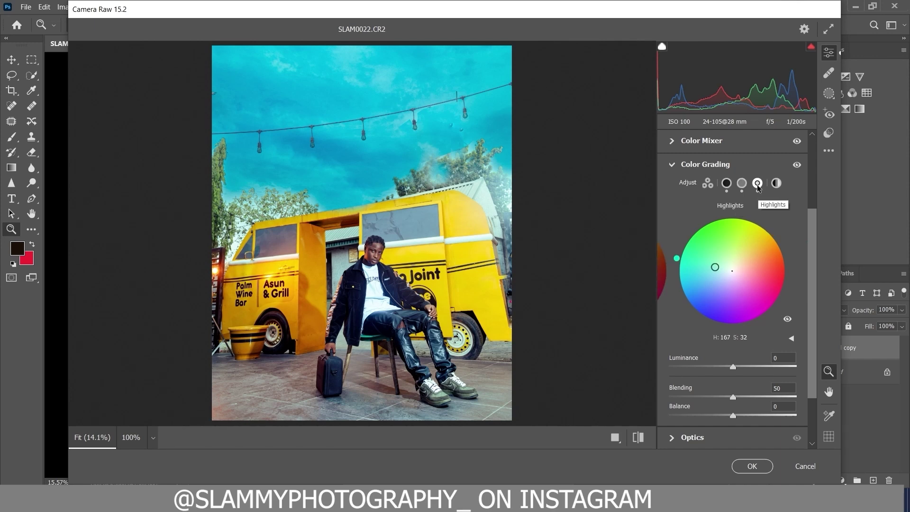
left_click_drag(716, 270, 724, 269)
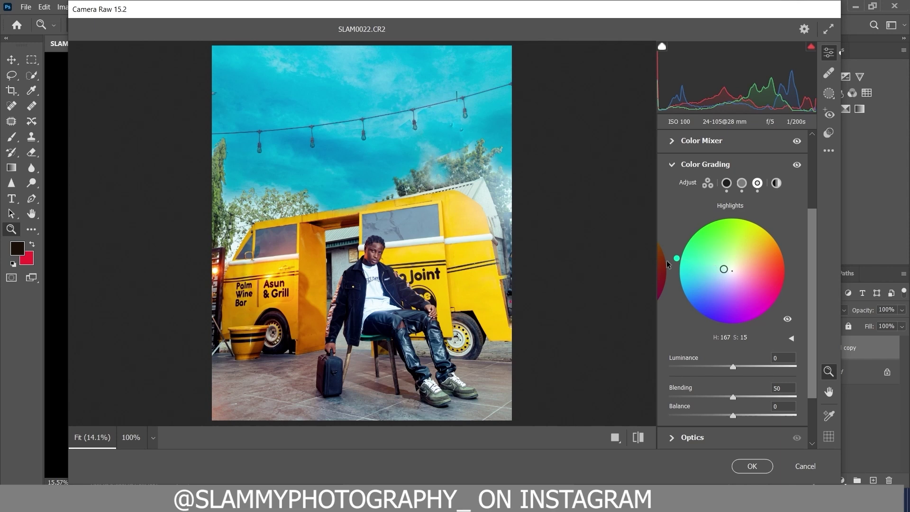
left_click(796, 166)
left_click(796, 166)
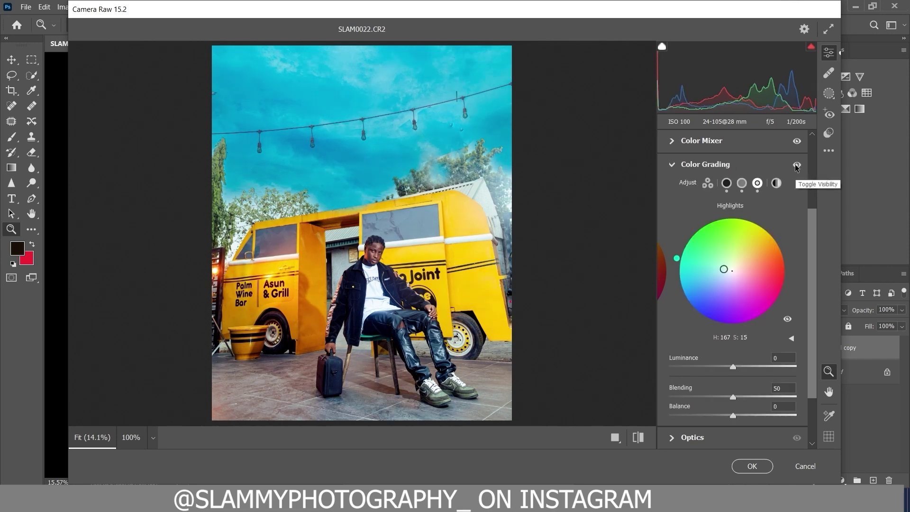
Set the Green Primary saturation to +26 in Calibration and show the image in a before/after comparison.
left_click(673, 166)
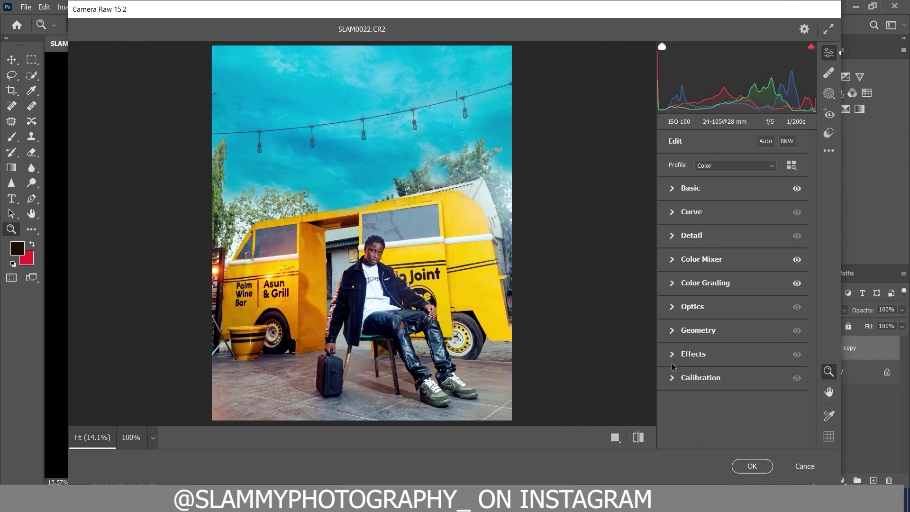
left_click(671, 379)
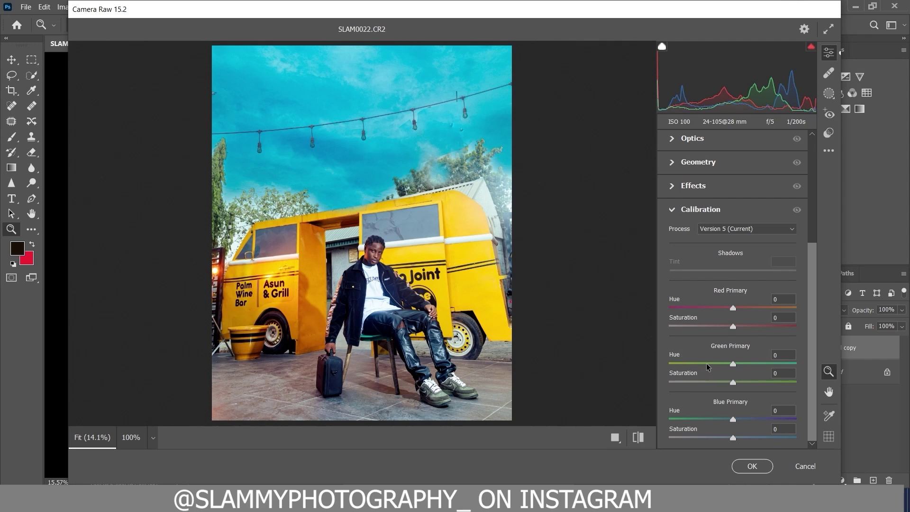
left_click_drag(702, 378, 713, 398)
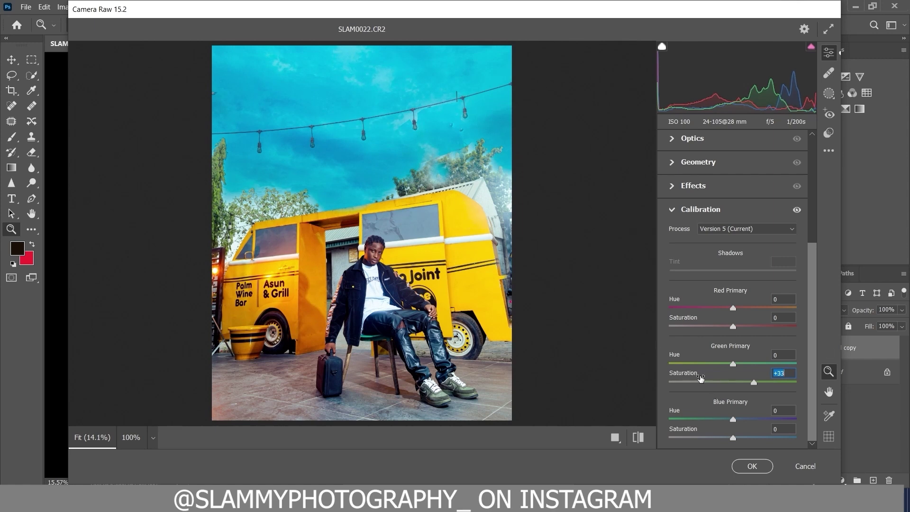
left_click_drag(700, 379, 697, 379)
left_click(615, 437)
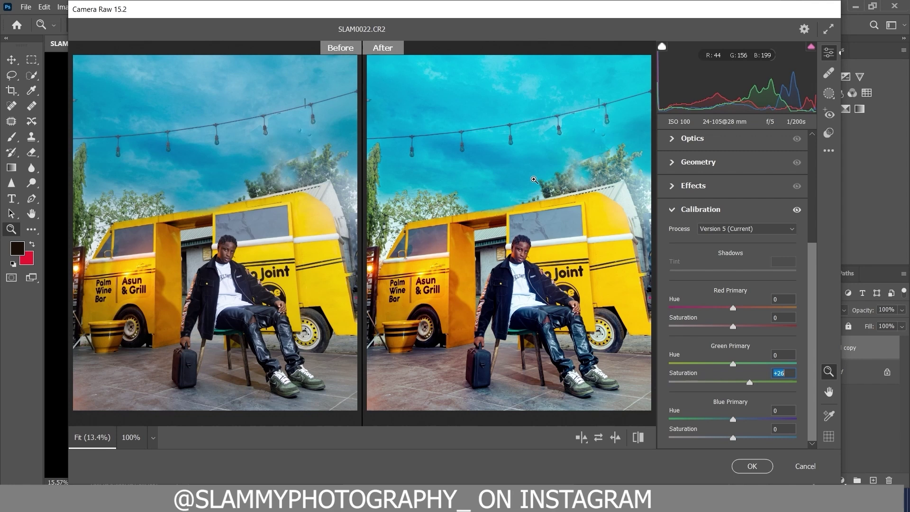
Apply the Camera Raw grading and reduce the Background copy layer's opacity.
left_click(674, 214)
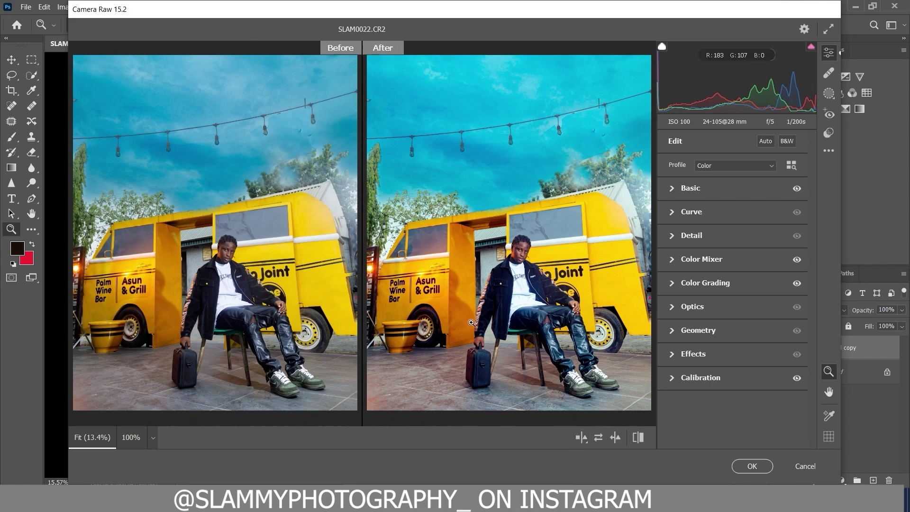
left_click(752, 465)
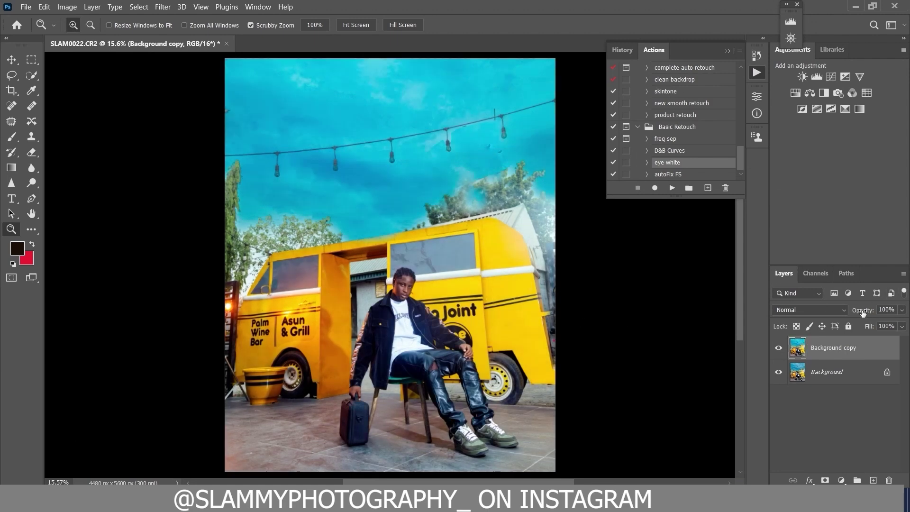
left_click_drag(863, 313, 840, 315)
Add a Selective Color adjustment layer, reducing Cyan in the Reds and setting Cyan to -12% in the Yellows.
left_click(841, 480)
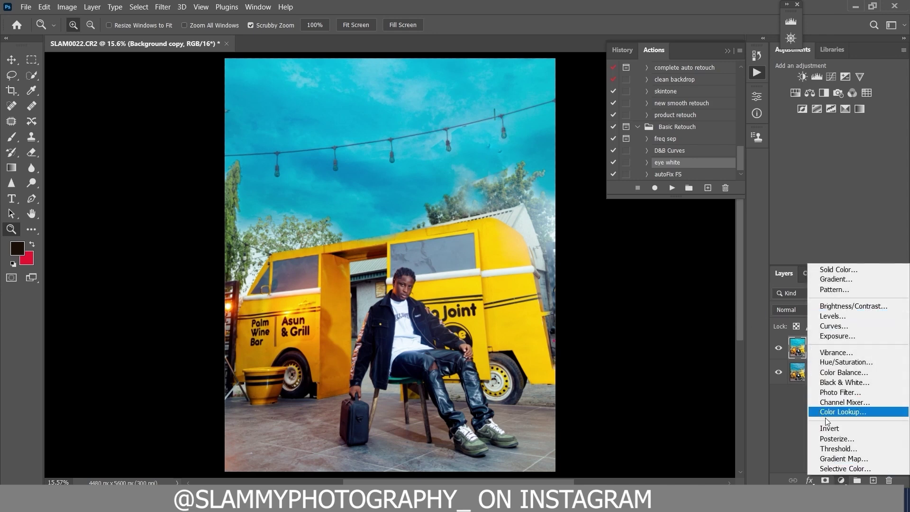
left_click(836, 470)
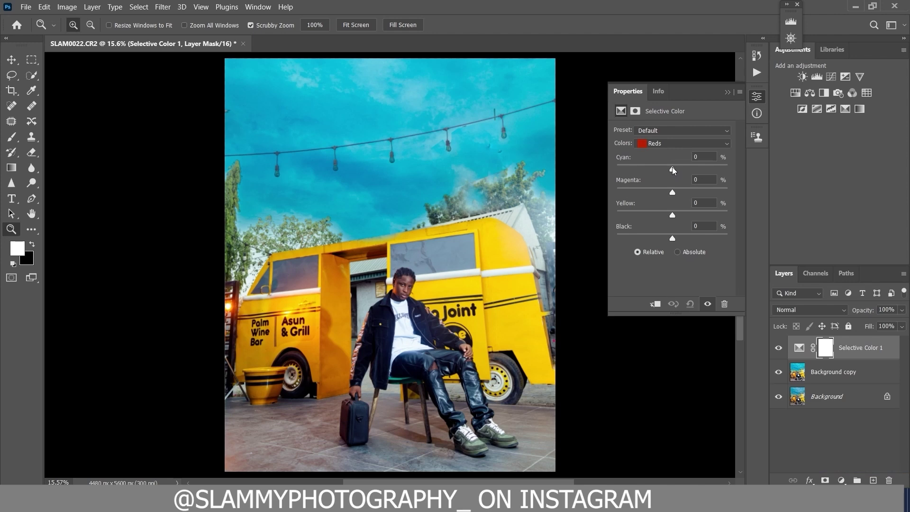
left_click_drag(672, 167, 654, 169)
left_click(668, 144)
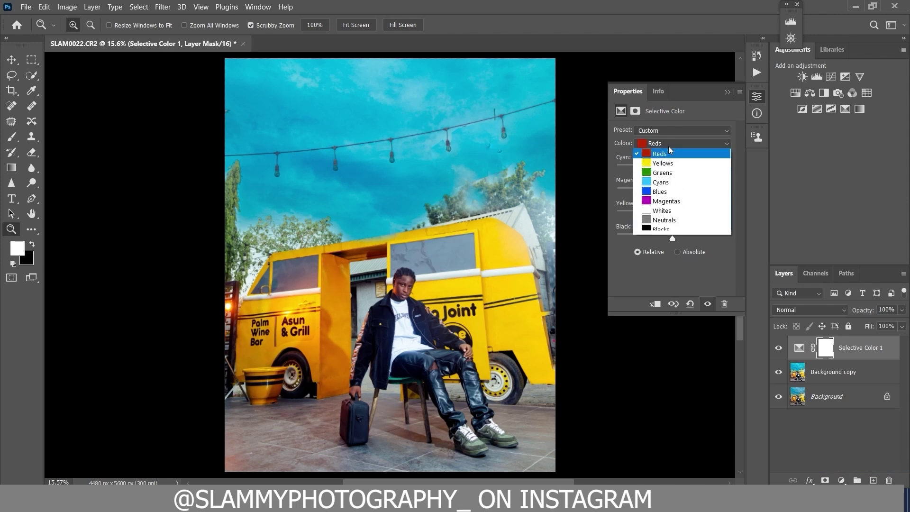
left_click(671, 162)
left_click_drag(672, 172, 661, 175)
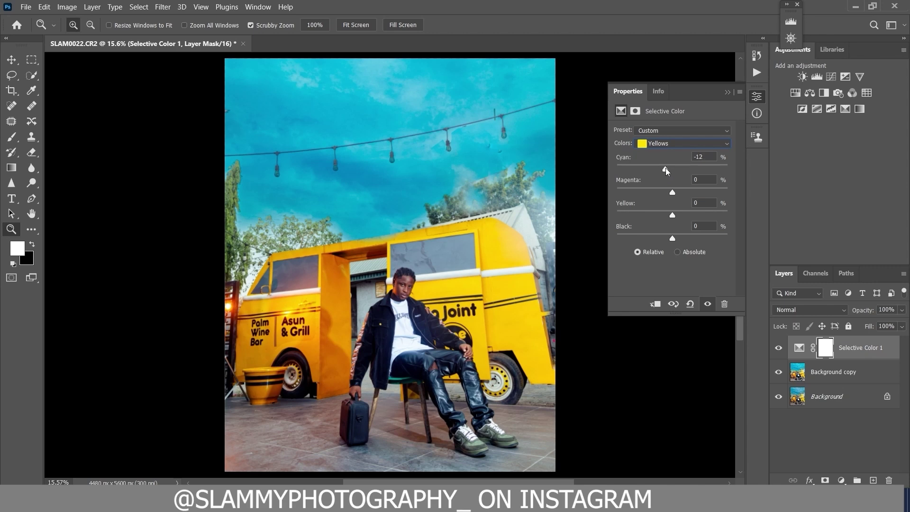
Merge the Selective Color adjustment into the image by flattening it, and duplicate the Background layer.
left_click(727, 92)
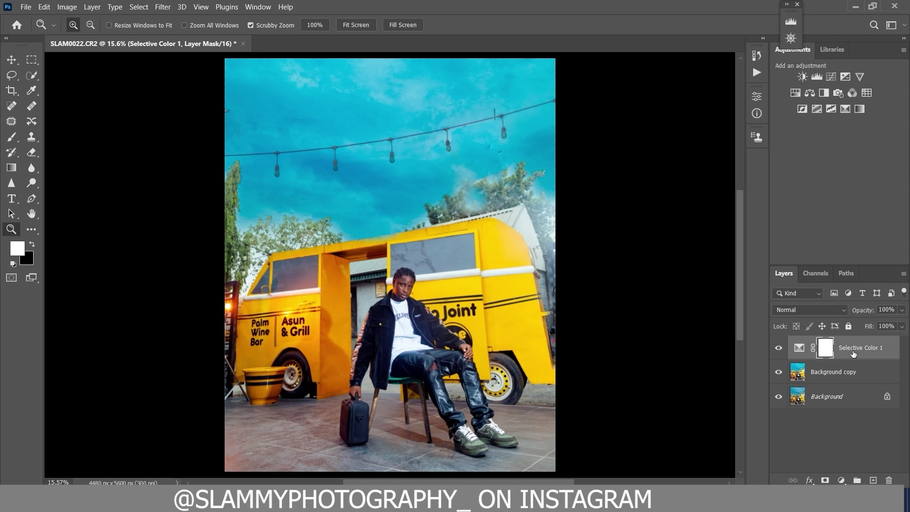
right_click(851, 354)
left_click(756, 373)
left_click_drag(850, 353, 873, 480)
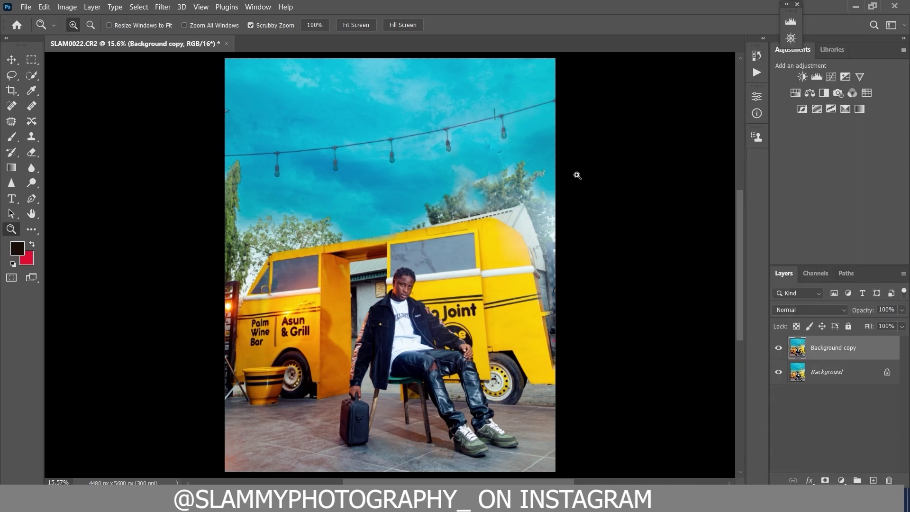
Open Smart Sharpen for the Background copy layer, frame the face in its preview, and try an Amount of 500%.
left_click(163, 7)
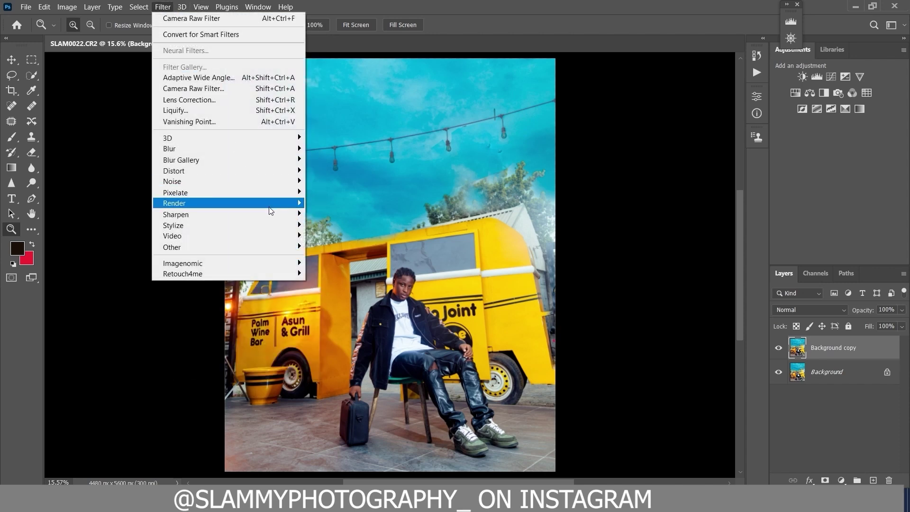
mouse_move(270, 214)
left_click(337, 246)
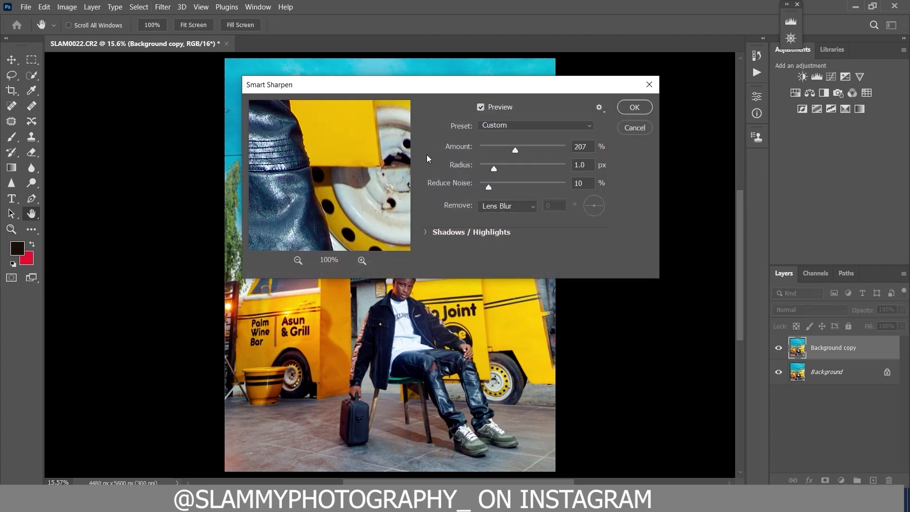
left_click_drag(360, 143, 341, 170)
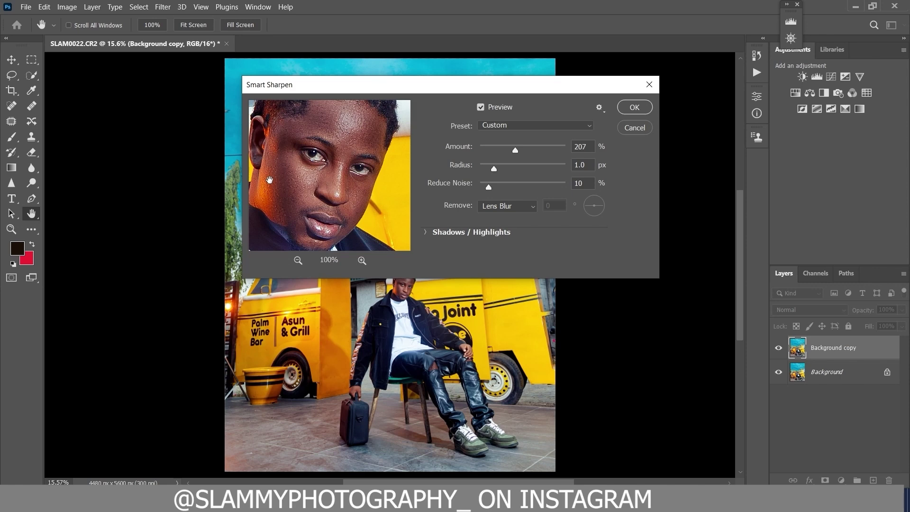
left_click(481, 107)
left_click_drag(516, 150, 568, 154)
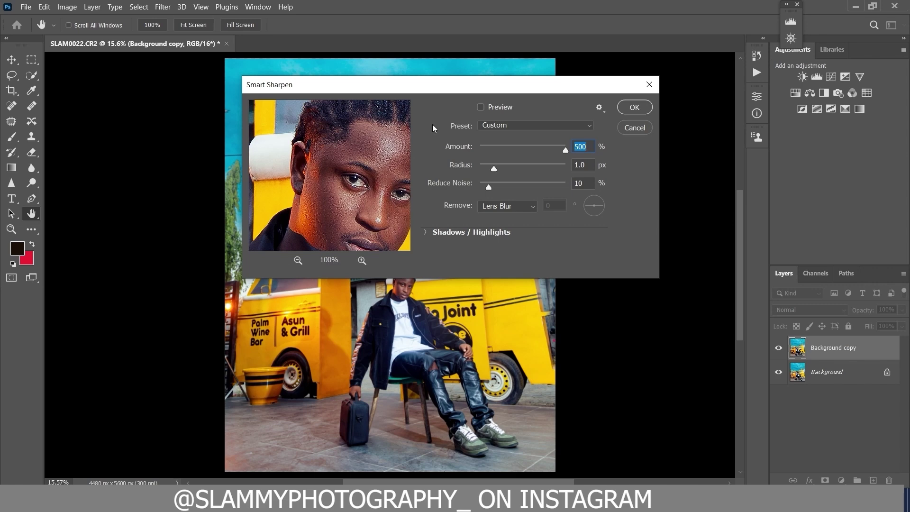
left_click(481, 108)
left_click(481, 108)
Set the Smart Sharpen Amount to 255% and apply the filter to the Background copy layer.
left_click_drag(566, 150, 525, 150)
left_click(521, 126)
left_click(522, 136)
left_click_drag(515, 150, 524, 148)
left_click_drag(377, 176, 337, 117)
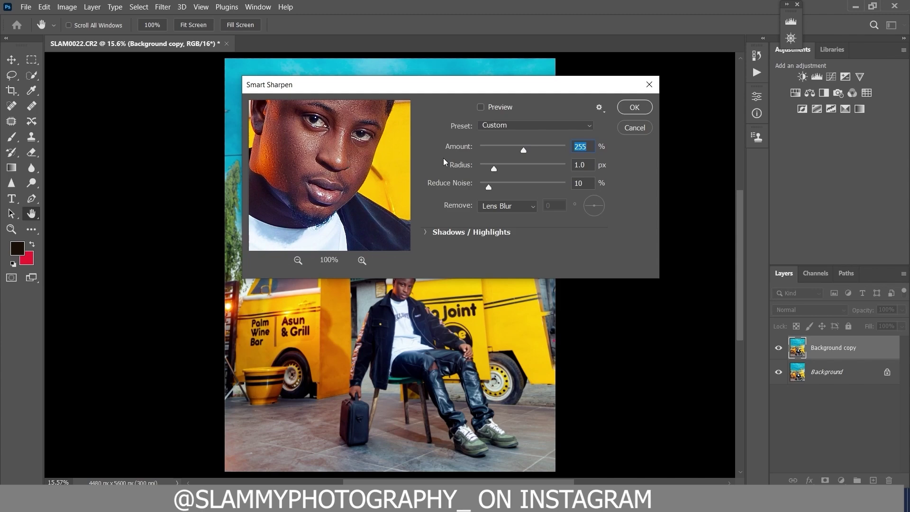
left_click(631, 112)
Compare the face with and without the sharpened Background copy layer, and fit the whole image on screen.
key("z")
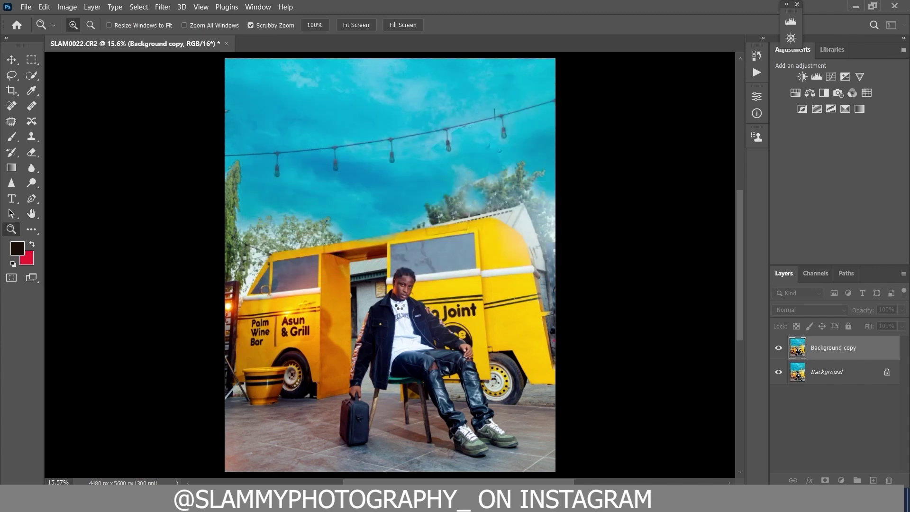
left_click_drag(402, 294, 457, 354)
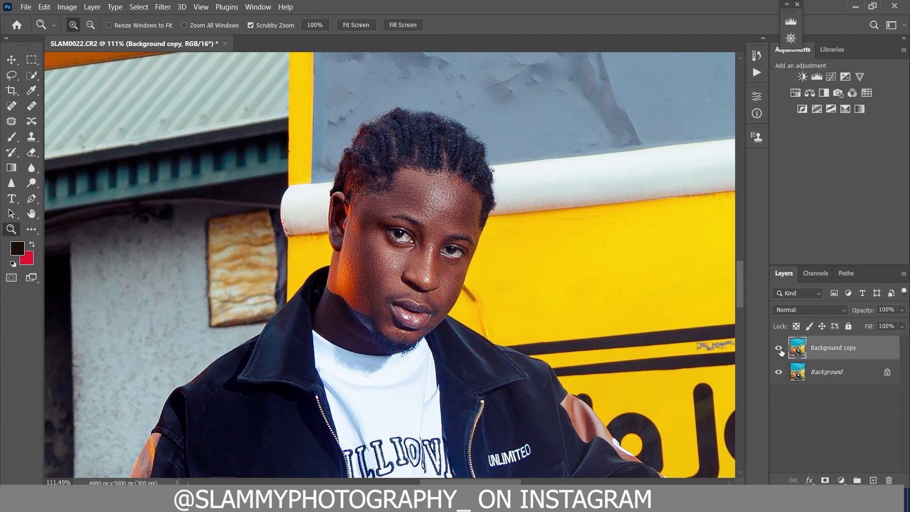
left_click(779, 350)
left_click_drag(432, 280, 465, 306)
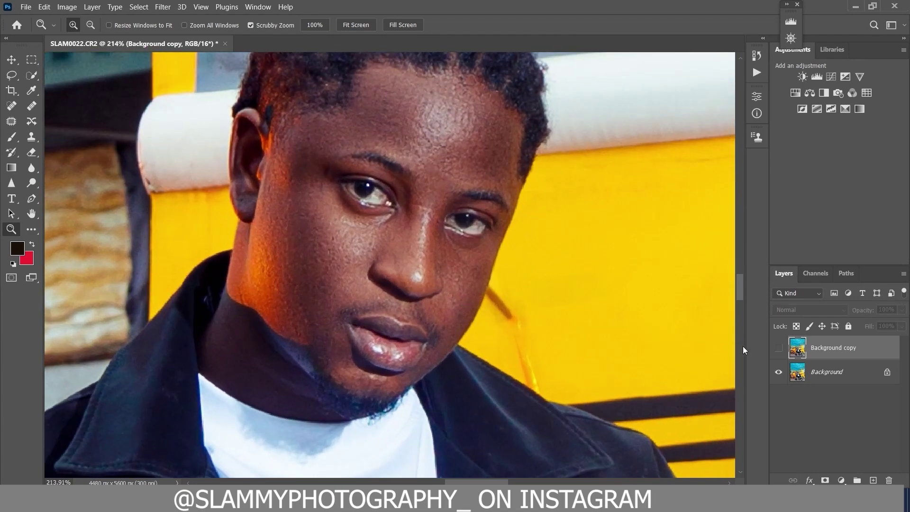
left_click(779, 349)
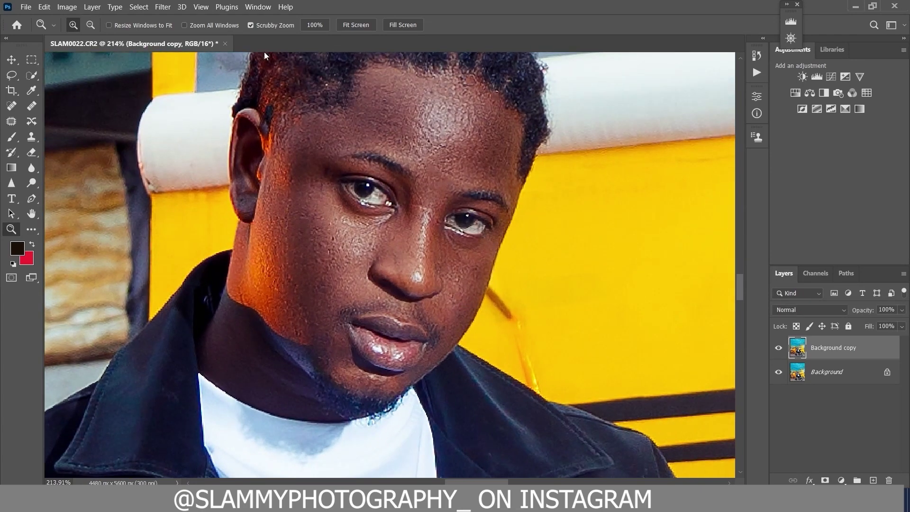
left_click(192, 7)
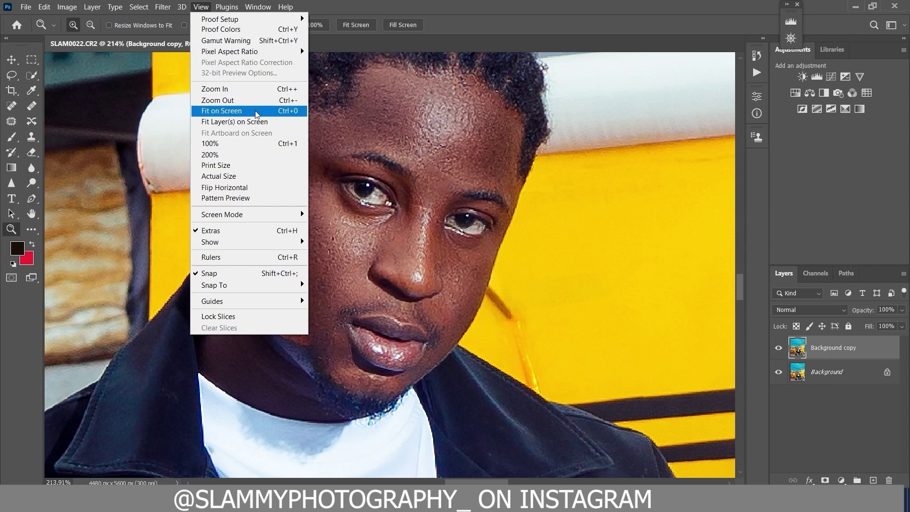
left_click(240, 111)
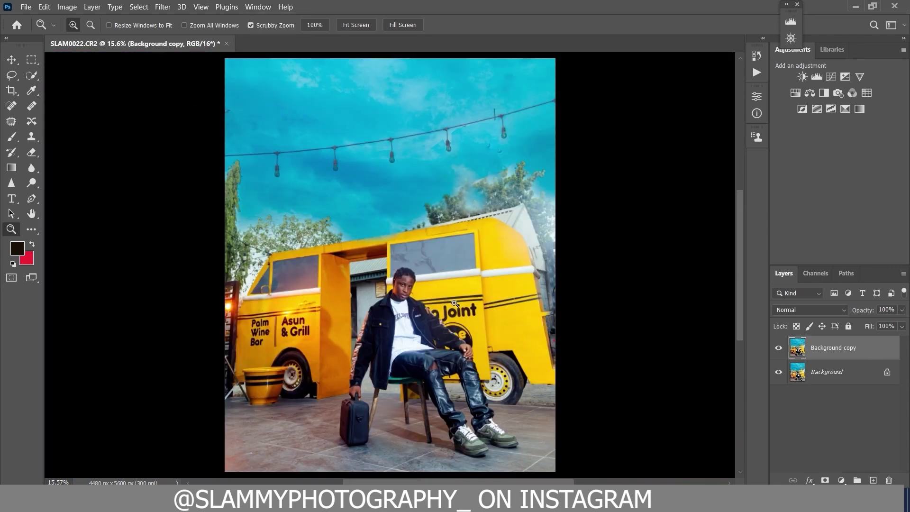
Save a JPEG copy of the image named SLAM0022 copy in the youtube2024 folder.
left_click(27, 8)
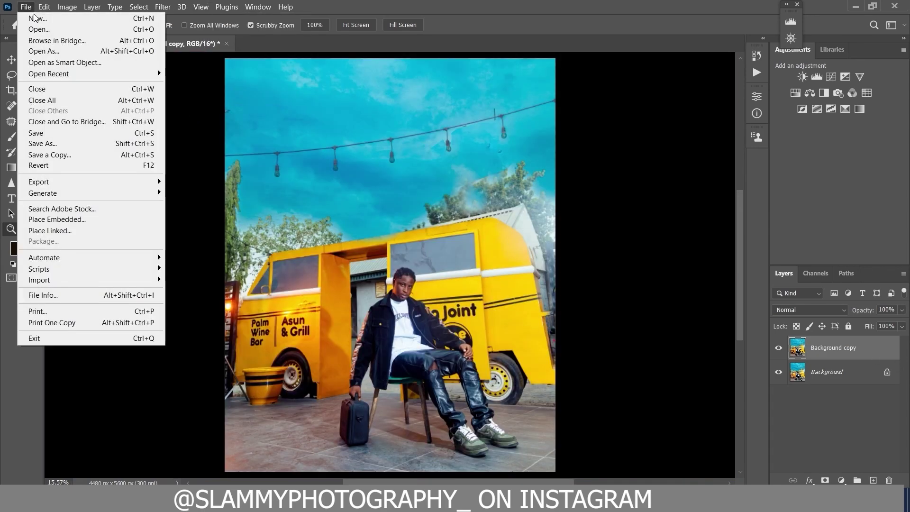
left_click(99, 154)
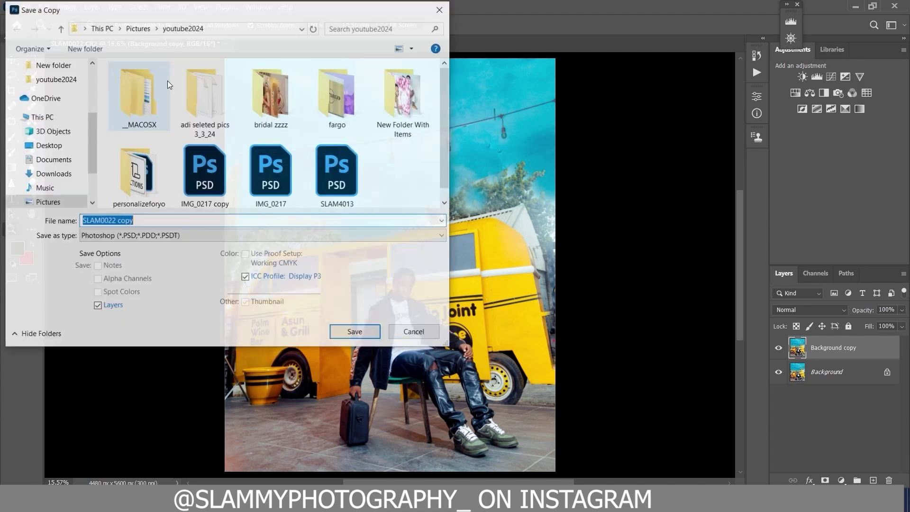
left_click(242, 236)
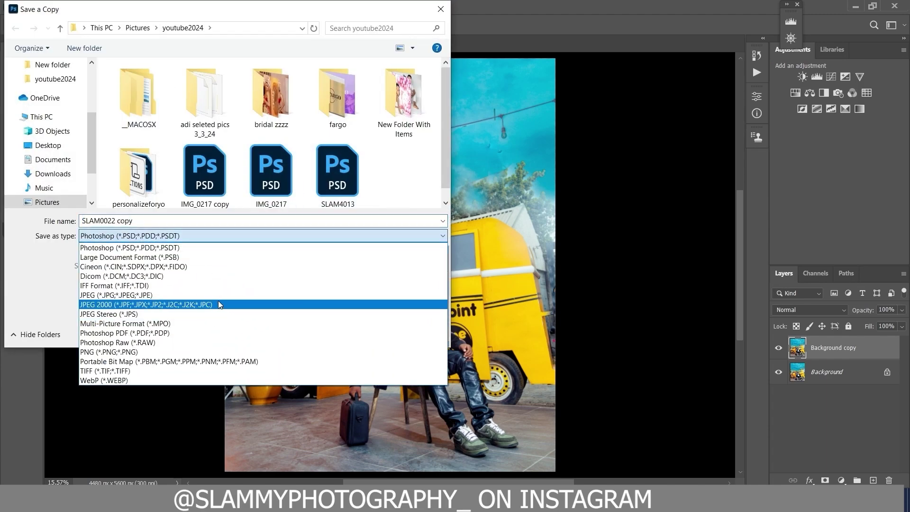
left_click(222, 298)
left_click(369, 339)
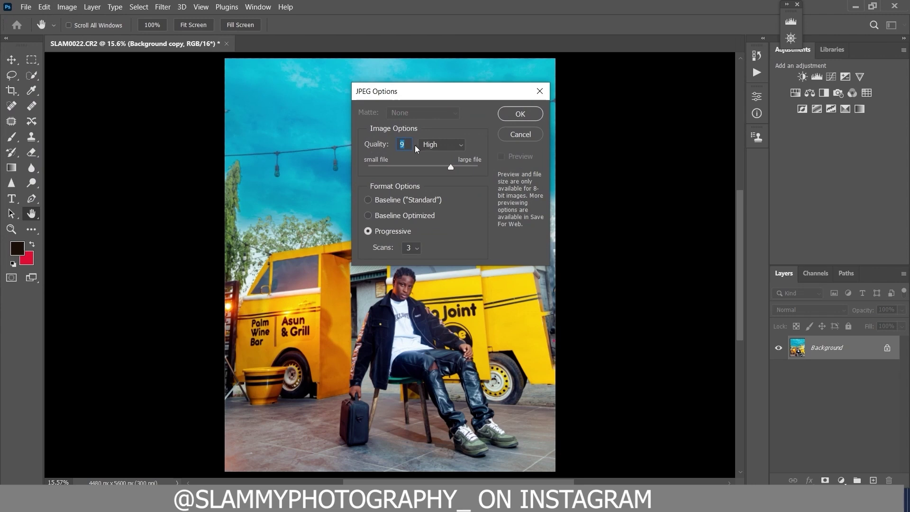
left_click(442, 144)
left_click(444, 145)
left_click(520, 114)
key("z")
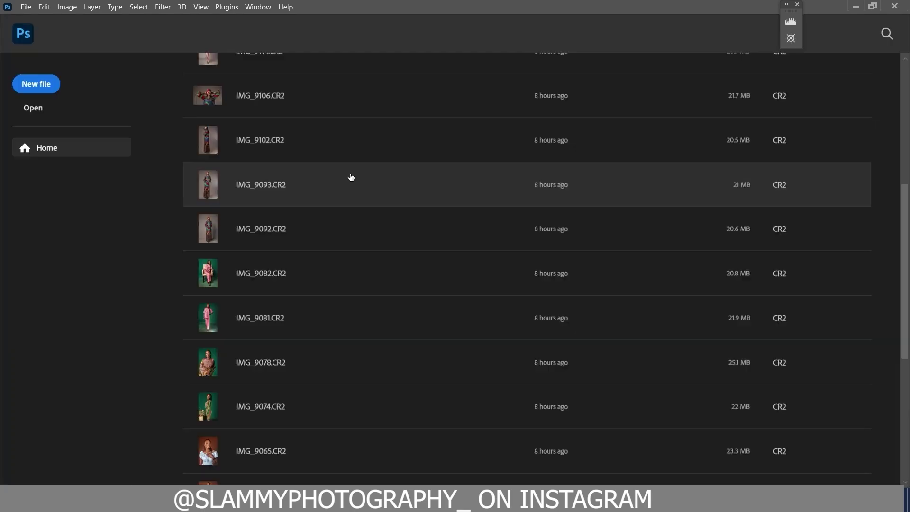
Open the raw photo SLAM0022.CR2 in Camera Raw.
key("ctrl+o")
left_click(356, 266)
left_click(685, 172)
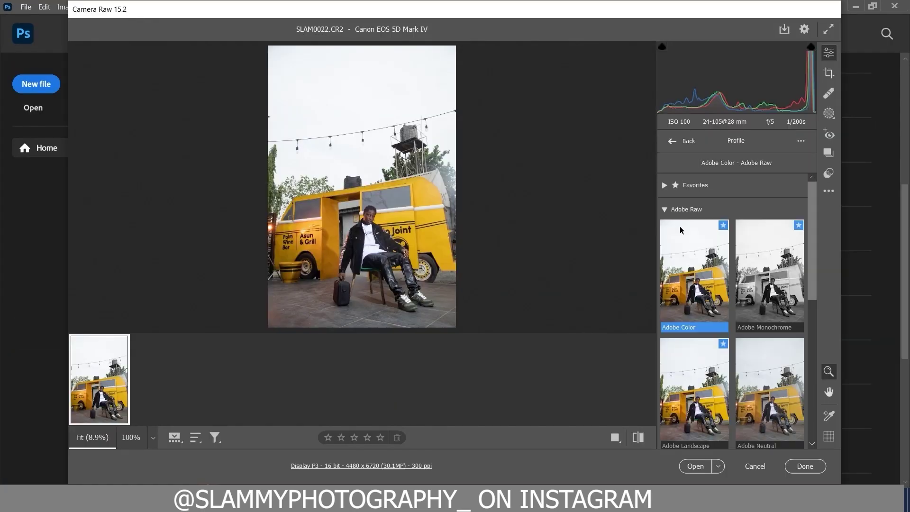
Browse the Camera Matching profiles, try Neutral, and apply the Camera Standard profile to the photo.
scroll(680, 231, "down", 7)
left_click(682, 142)
left_click(791, 167)
left_click(664, 209)
left_click(664, 223)
left_click(726, 316)
left_click(694, 400)
scroll(772, 278, "down", 3)
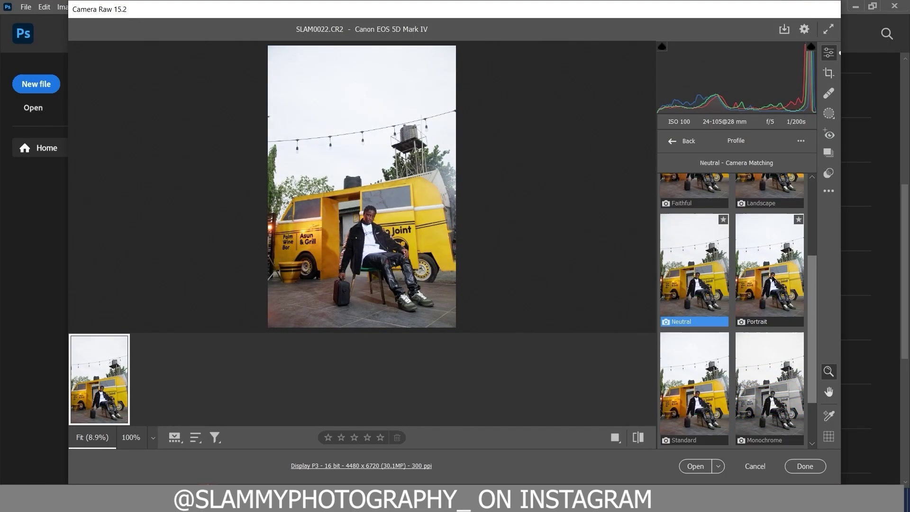
left_click(708, 387)
scroll(711, 387, "up", 2)
scroll(711, 387, "down", 2)
left_click(683, 142)
Set the white balance to a Temperature of 4500 and a Tint of +2.
left_click_drag(702, 226, 736, 225)
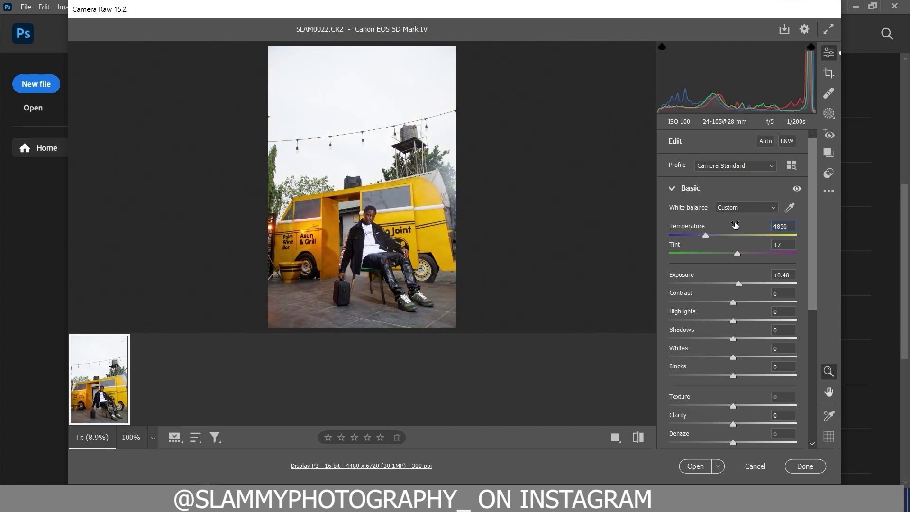
left_click(697, 227)
type("4500")
left_click(685, 245)
type("+2")
scroll(741, 290, "down", 2)
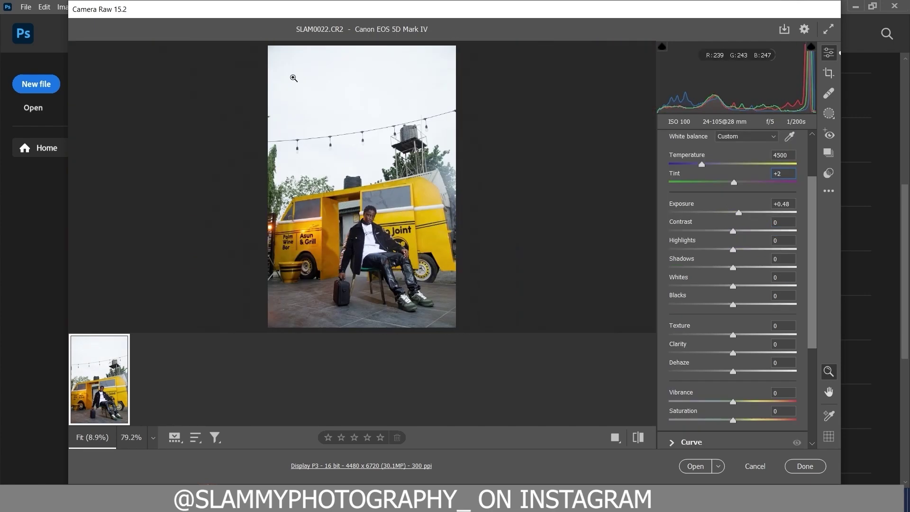
Create a Sky mask, darken the sky's tones, and set the mask's Saturation to +21.
left_click(829, 114)
left_click(732, 166)
left_click(510, 160)
left_click_drag(687, 277, 702, 294)
left_click_drag(682, 312, 670, 312)
scroll(719, 379, "down", 2)
scroll(719, 389, "up", 1)
left_click_drag(686, 346, 679, 346)
scroll(711, 360, "down", 1)
left_click_drag(682, 382, 692, 382)
Shape the Sky mask's point curve into an S by lifting the highlights and lowering the shadows.
scroll(727, 370, "down", 3)
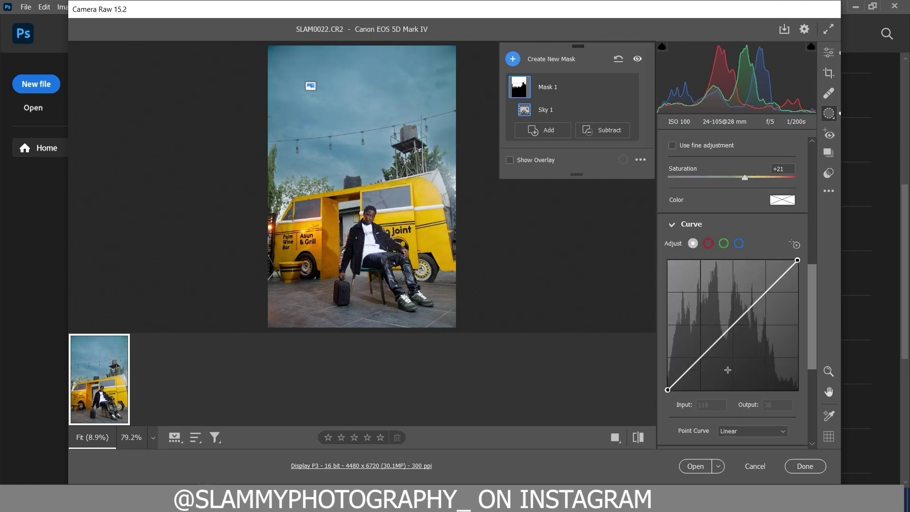
left_click_drag(758, 300, 758, 292)
left_click_drag(707, 351, 707, 363)
left_click(638, 437)
scroll(727, 370, "down", 4)
Set the photo's Exposure to +0.60, Contrast +7, Highlights -18, Shadows +9 and Blacks -26, and raise the Vibrance slightly.
left_click(828, 54)
left_click_drag(682, 204, 690, 206)
left_click_drag(683, 240, 675, 240)
left_click_drag(680, 225, 668, 224)
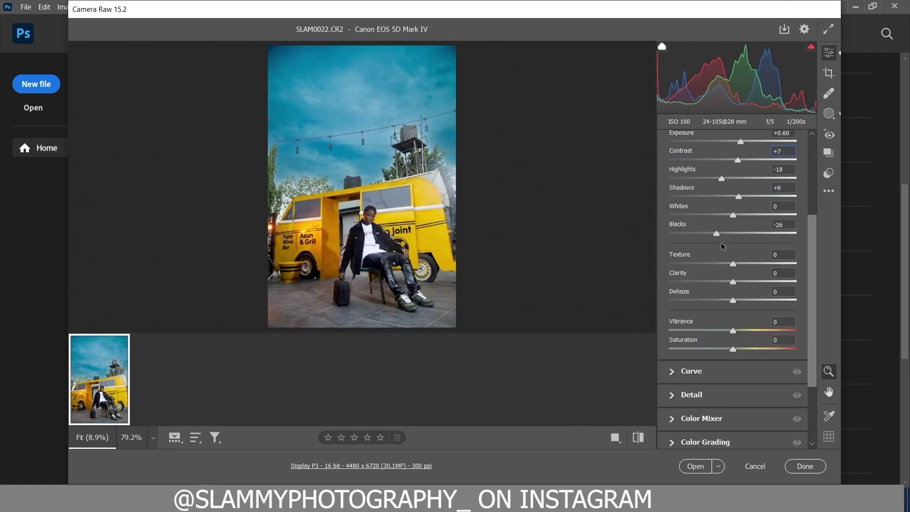
left_click_drag(681, 324, 687, 324)
Try shifting the Reds hue in the Color Mixer.
scroll(715, 284, "down", 3)
left_click(693, 365)
left_click(676, 230)
left_click(701, 191)
left_click_drag(682, 251, 673, 251)
left_click(687, 270)
double_click(682, 251)
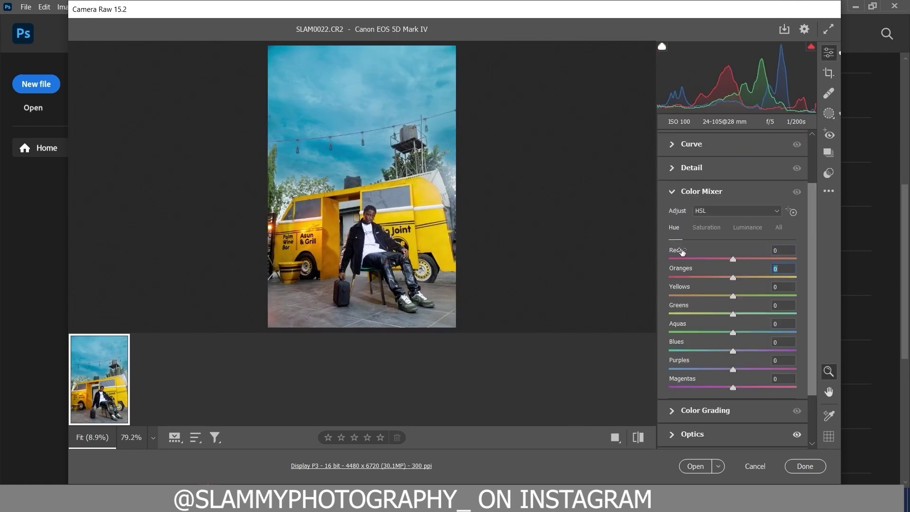
left_click(671, 192)
Show the photo in a before/after comparison and adjust the color sliders in Calibration.
left_click(638, 437)
left_click(501, 221)
left_click(501, 221)
left_click(672, 378)
left_click(672, 209)
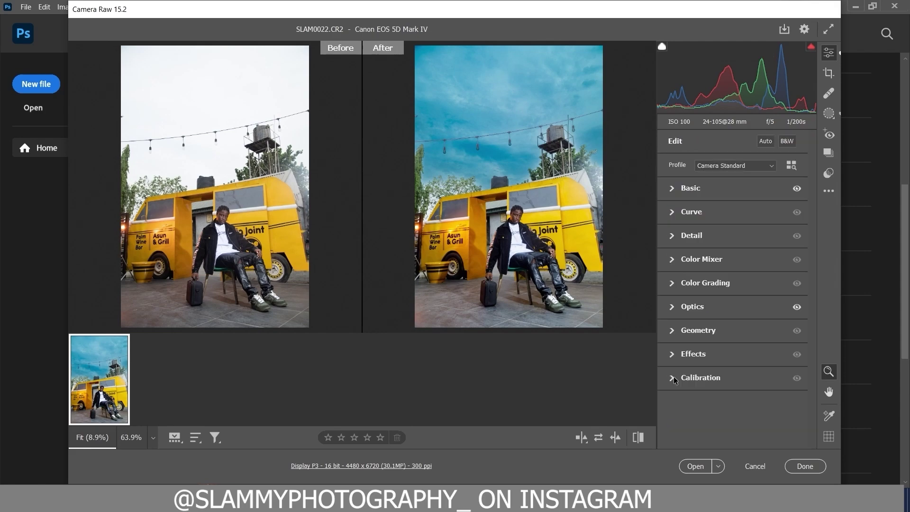
left_click(673, 378)
left_click(442, 270)
left_click_drag(733, 271, 734, 271)
left_click(509, 186)
left_click_drag(733, 438, 748, 438)
left_click(672, 210)
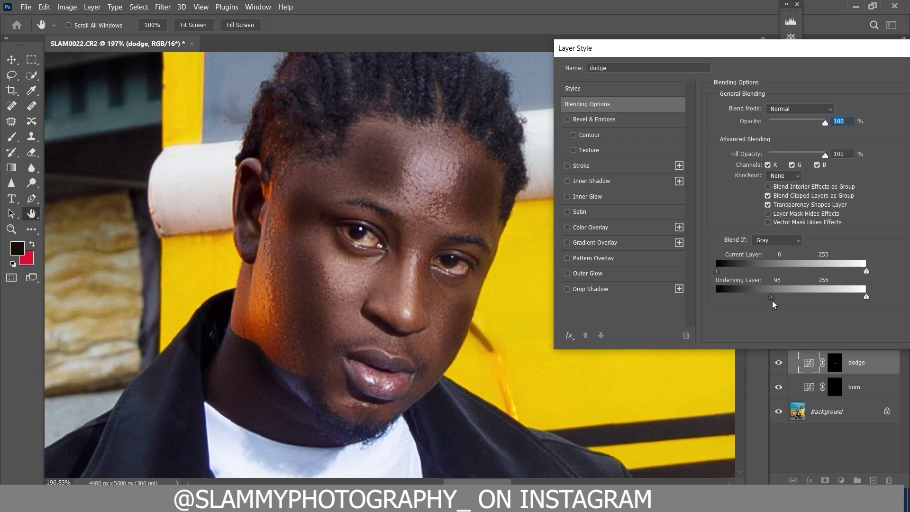
Restrict the dodge layer with the Blend If Underlying Layer shadow slider, and fit the image on screen.
left_click_drag(801, 298, 781, 299)
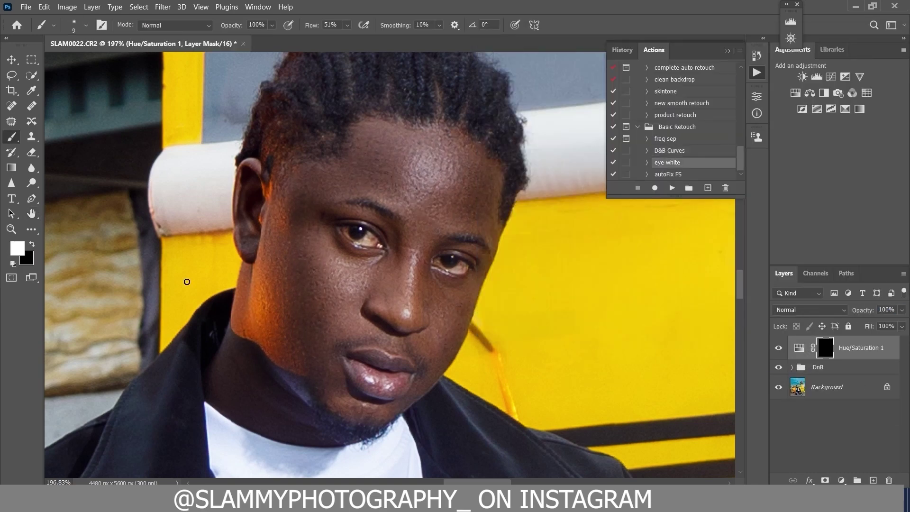
key("ctrl+0")
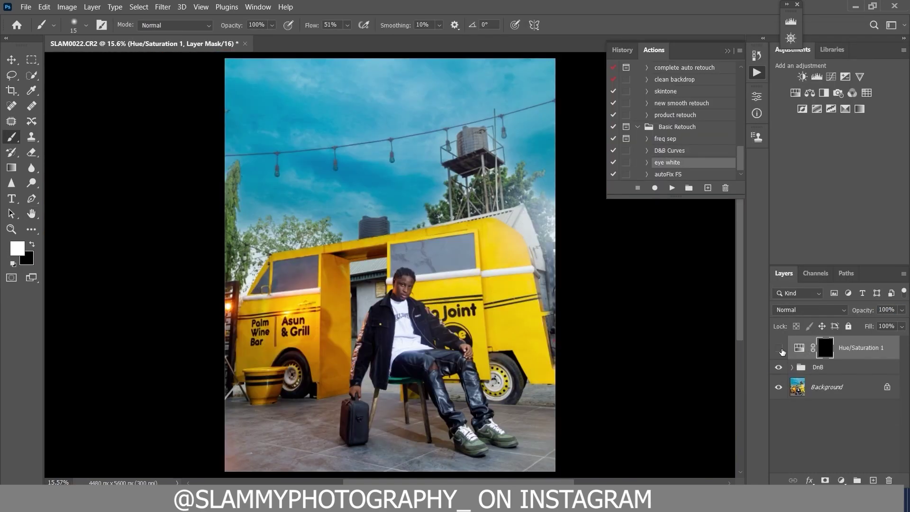
key("w")
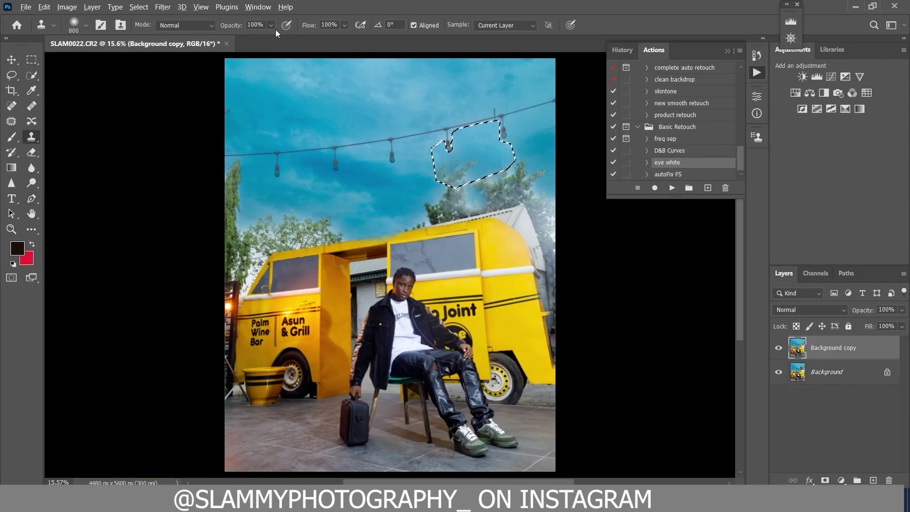
Open the Camera Raw Filter on the Background copy layer.
key("z")
left_click(163, 7)
left_click(190, 85)
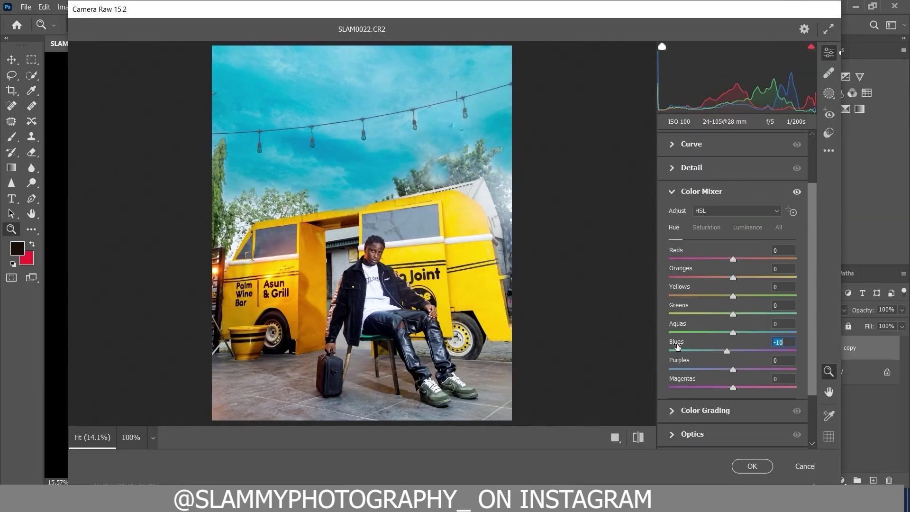